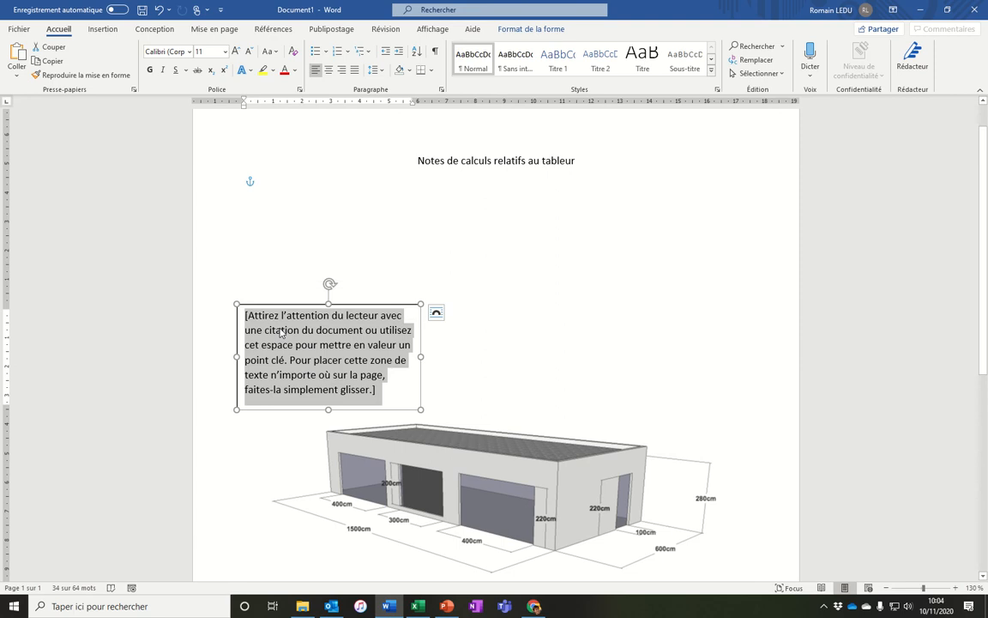
# Replace the text box's placeholder with the letter N.
pyautogui.write('VN')
pyautogui.moveTo(288, 320); pyautogui.dragTo(232, 321)
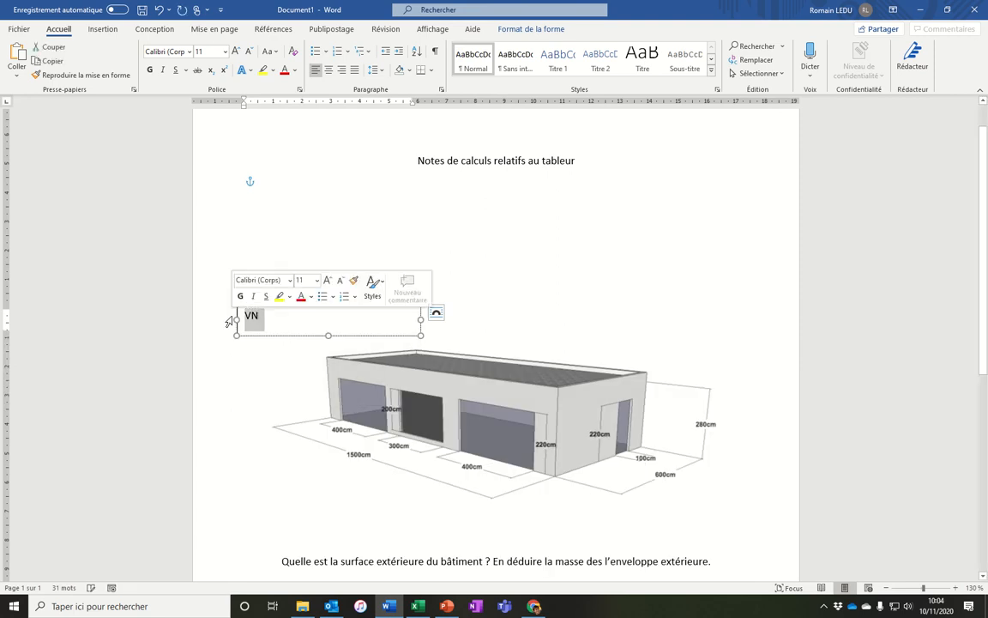
pyautogui.write('N')
# Narrow the N text box and give it no fill and no outline.
pyautogui.moveTo(421, 315); pyautogui.dragTo(369, 314)
pyautogui.doubleClick(324, 305)
pyautogui.click(339, 47)
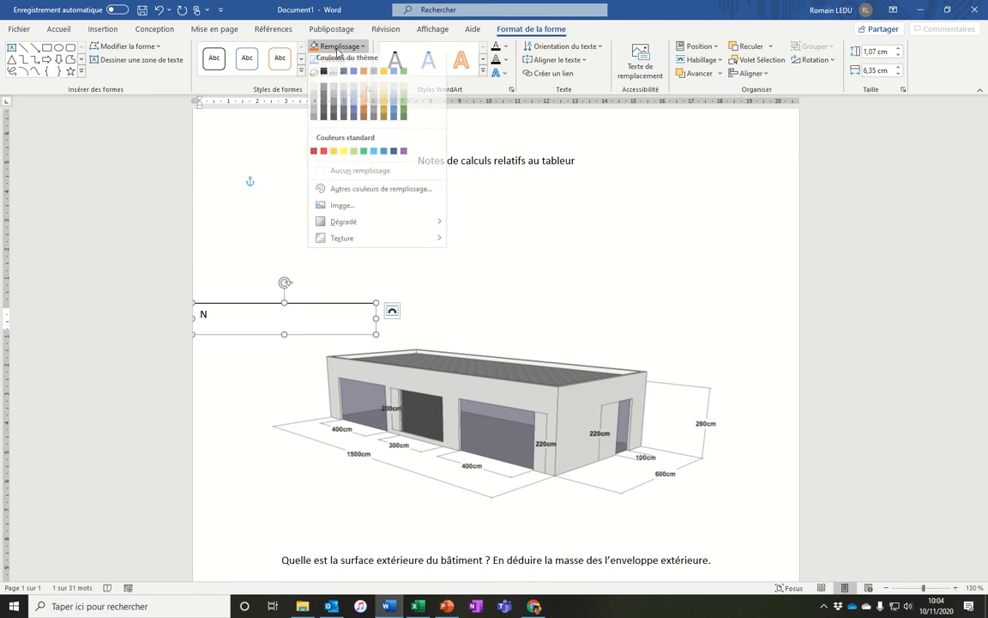
pyautogui.click(347, 173)
pyautogui.click(333, 59)
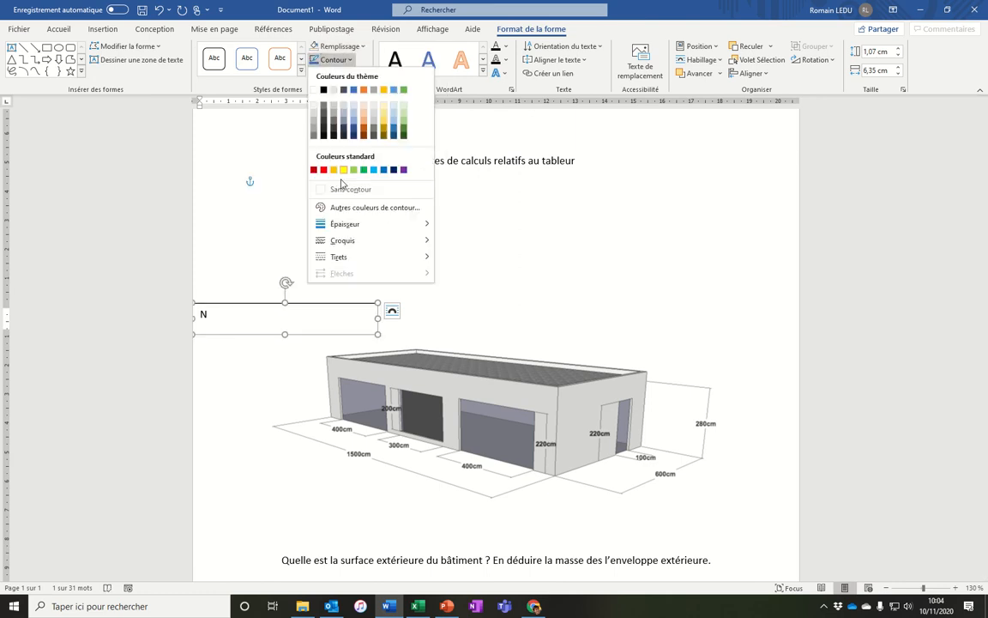
pyautogui.click(339, 190)
pyautogui.click(375, 319)
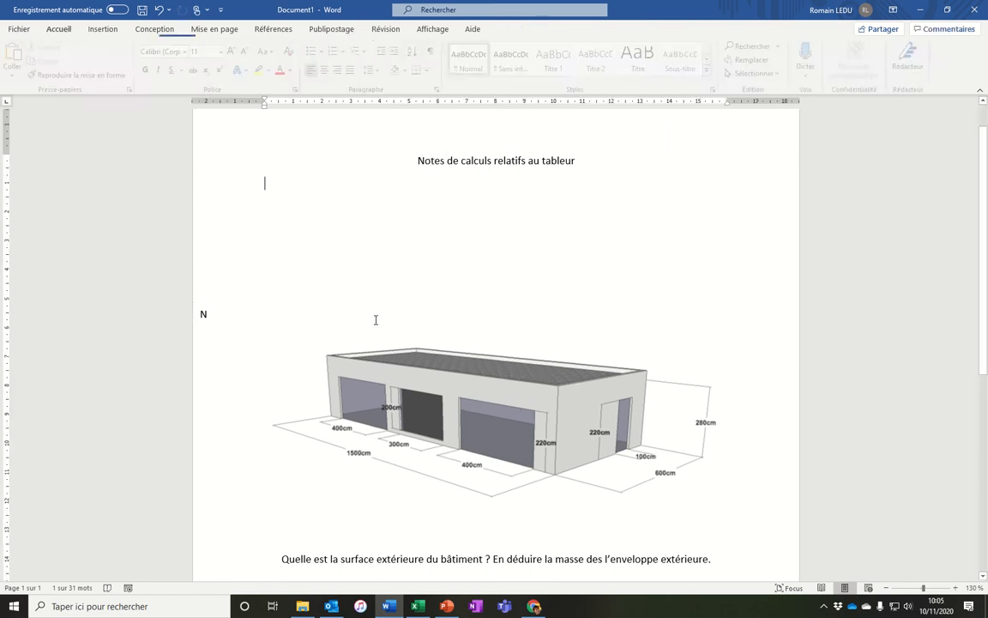
# Shrink the N text box further and set its wrapping to In front of text.
pyautogui.moveTo(375, 317); pyautogui.dragTo(292, 310)
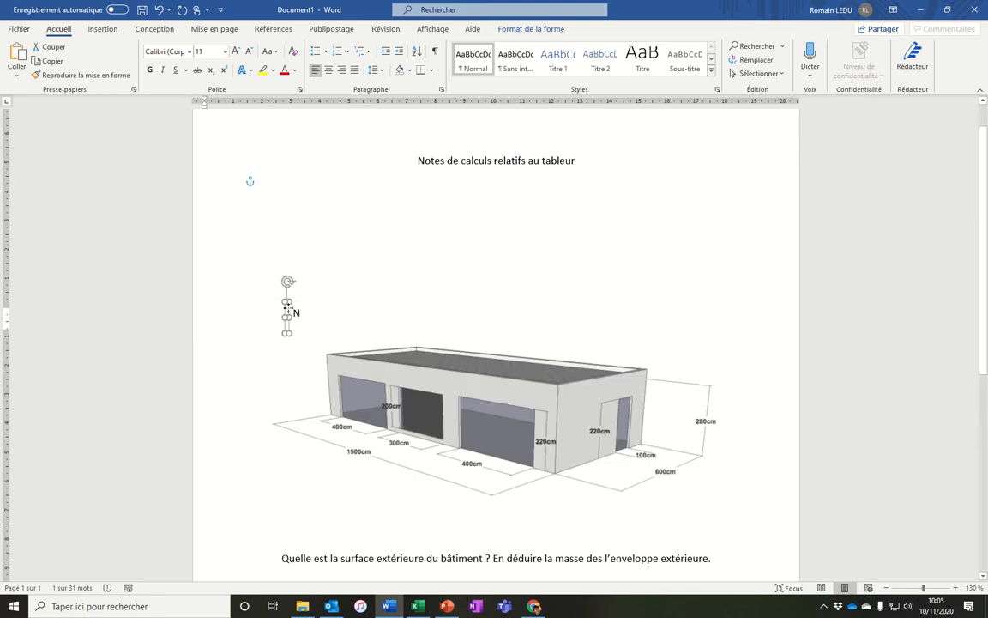
pyautogui.click(529, 30)
pyautogui.click(702, 59)
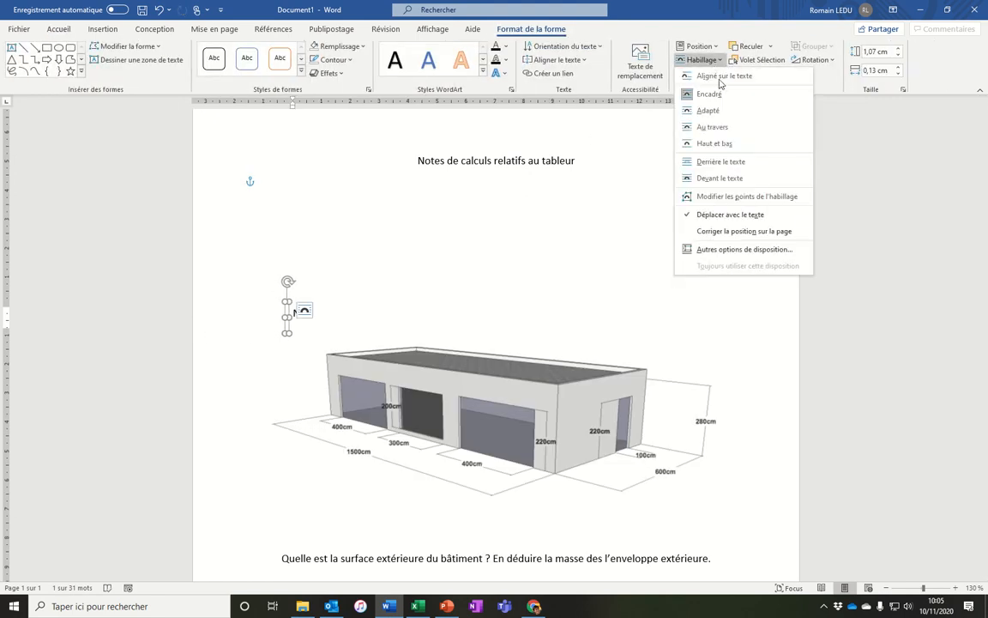
pyautogui.click(729, 176)
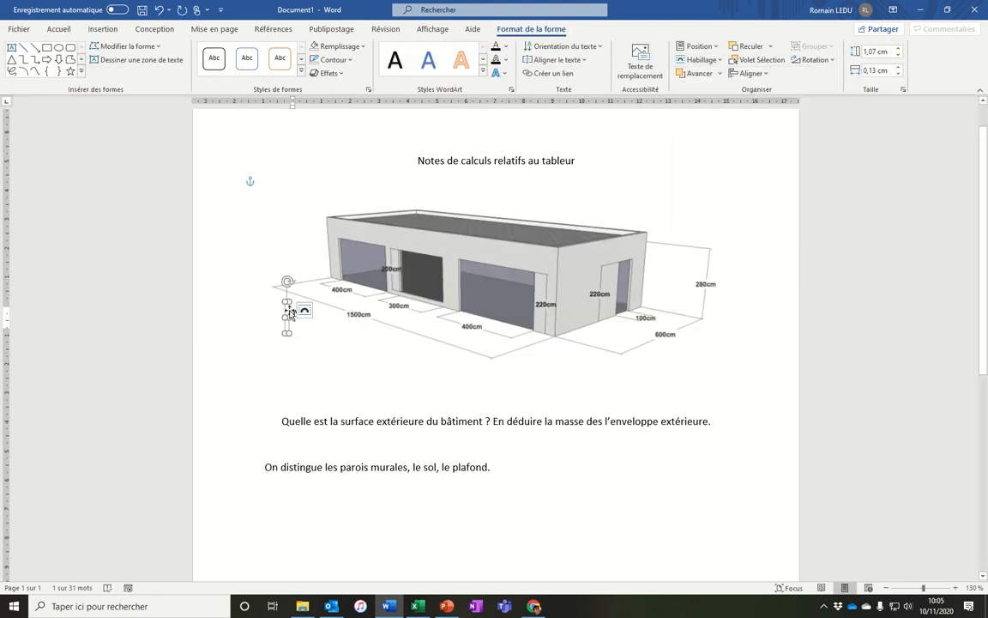
# Place the orientation label just below the 1500cm front dimension and change its letter to S.
pyautogui.moveTo(290, 313); pyautogui.dragTo(331, 333)
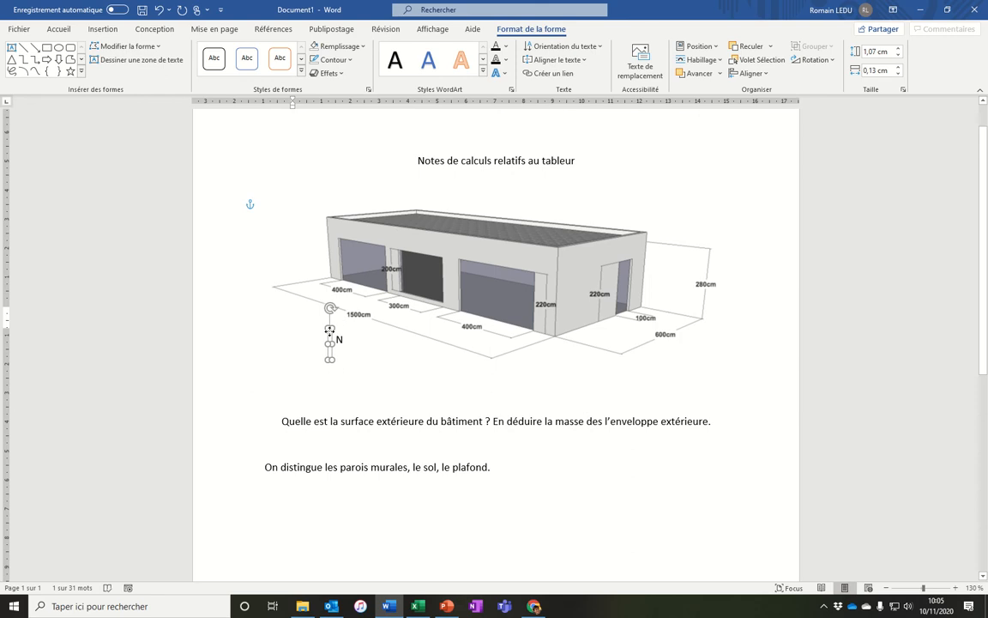
pyautogui.click(598, 488)
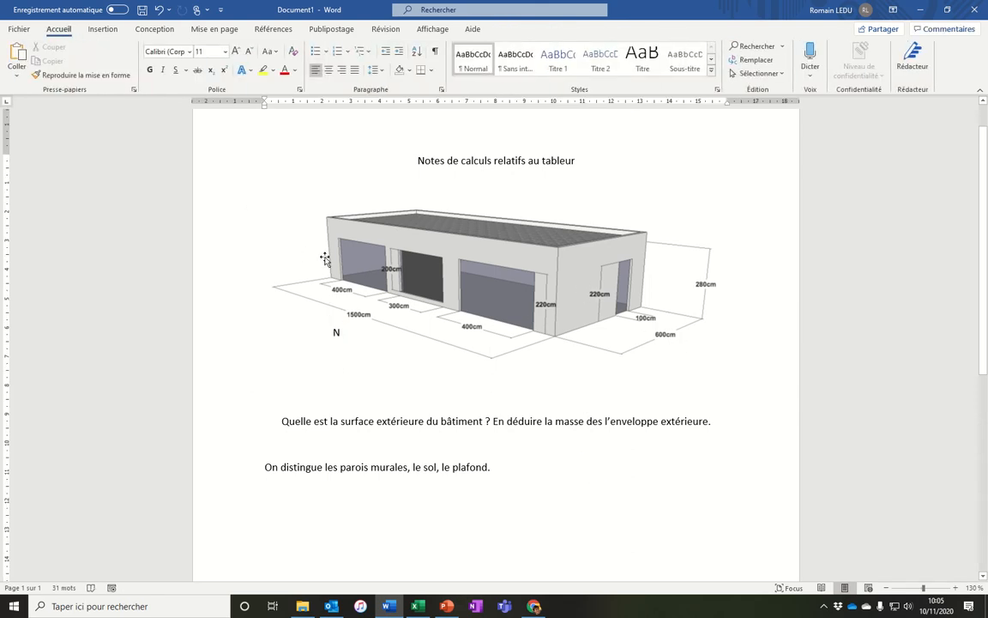
pyautogui.click(333, 330)
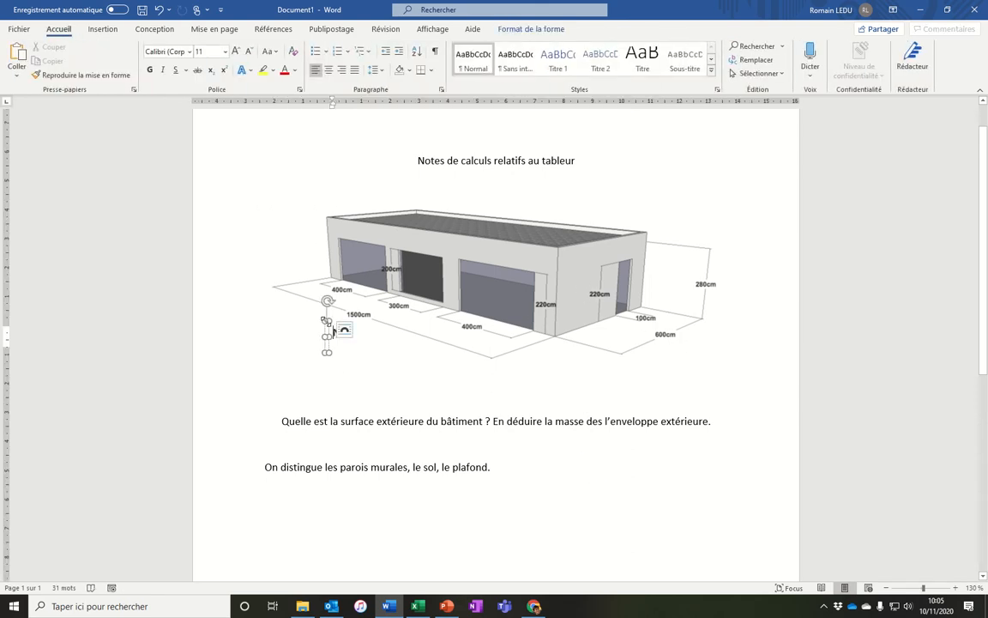
pyautogui.moveTo(333, 331); pyautogui.dragTo(353, 335)
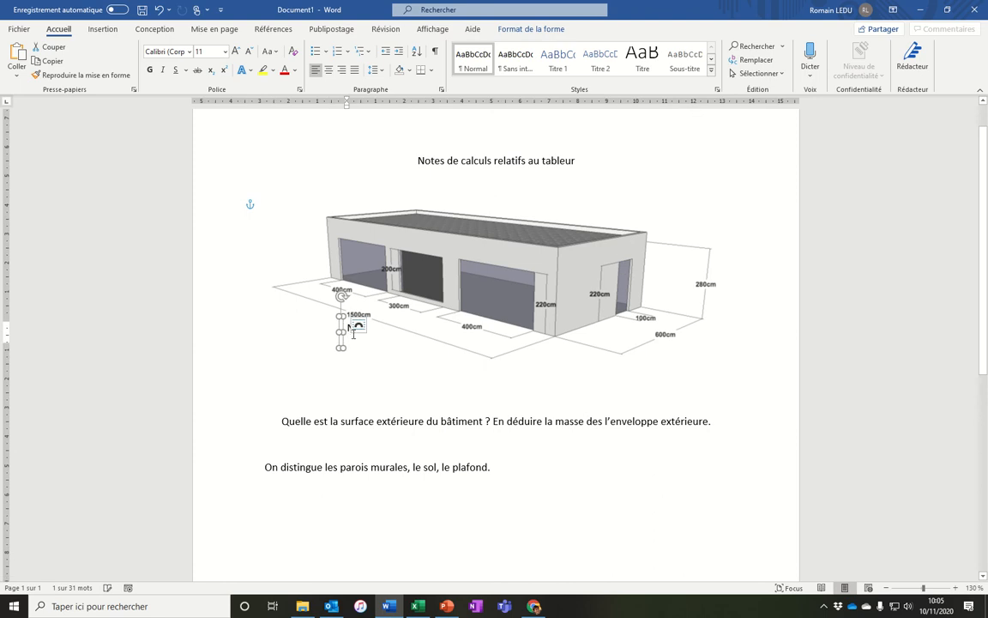
pyautogui.click(348, 332)
pyautogui.click(459, 537)
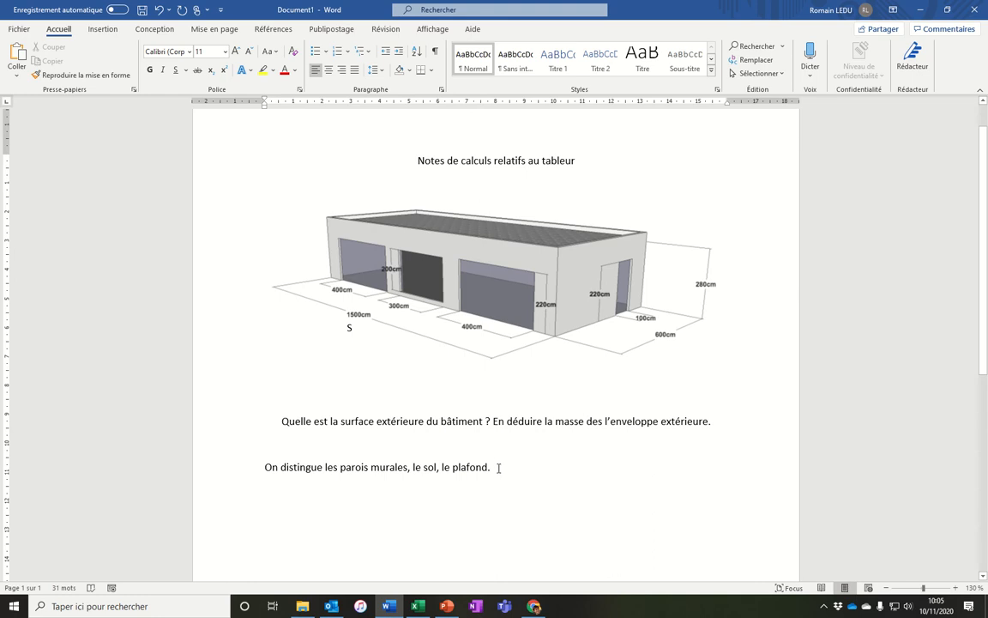
# Switch to Excel and list Face Nord, Face Sud, Face Est and Face Ouest in cells D5 to D8.
pyautogui.hotkey('alt', 'Tab')
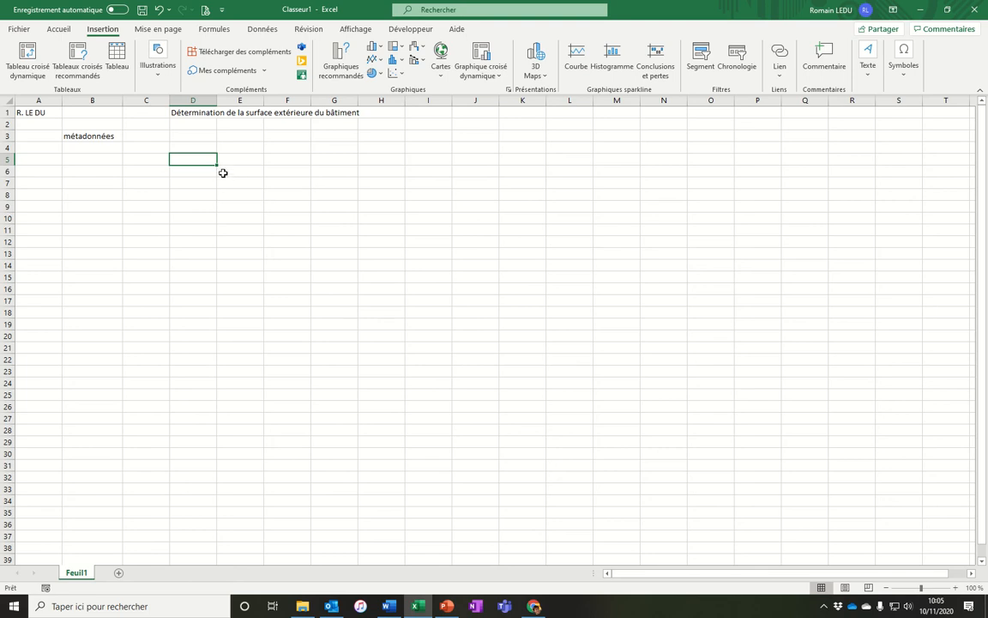
pyautogui.write('Face')
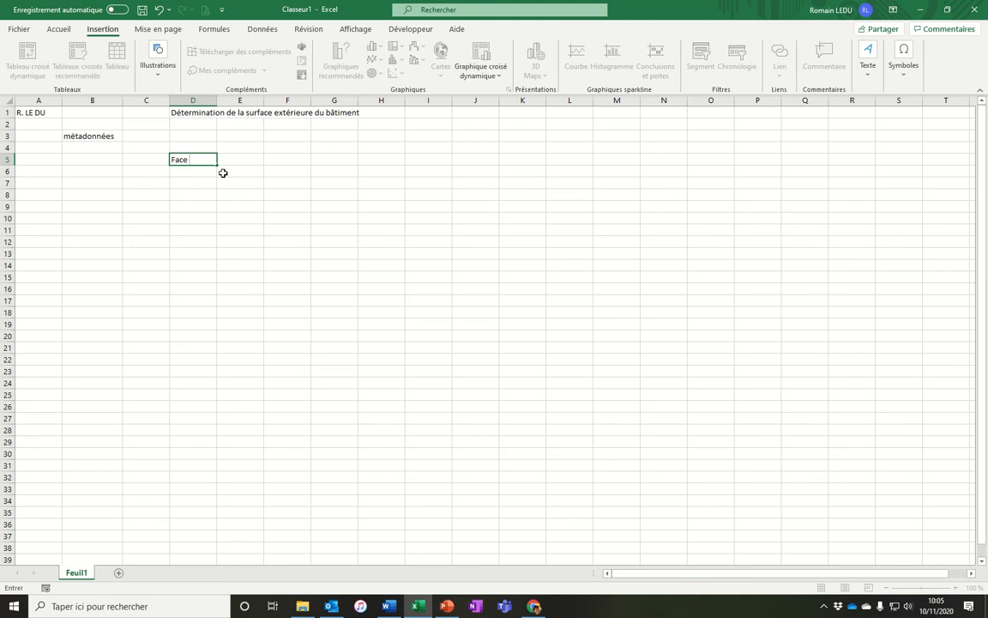
pyautogui.write(' Nord')
pyautogui.press('Return')
pyautogui.write('Face Su')
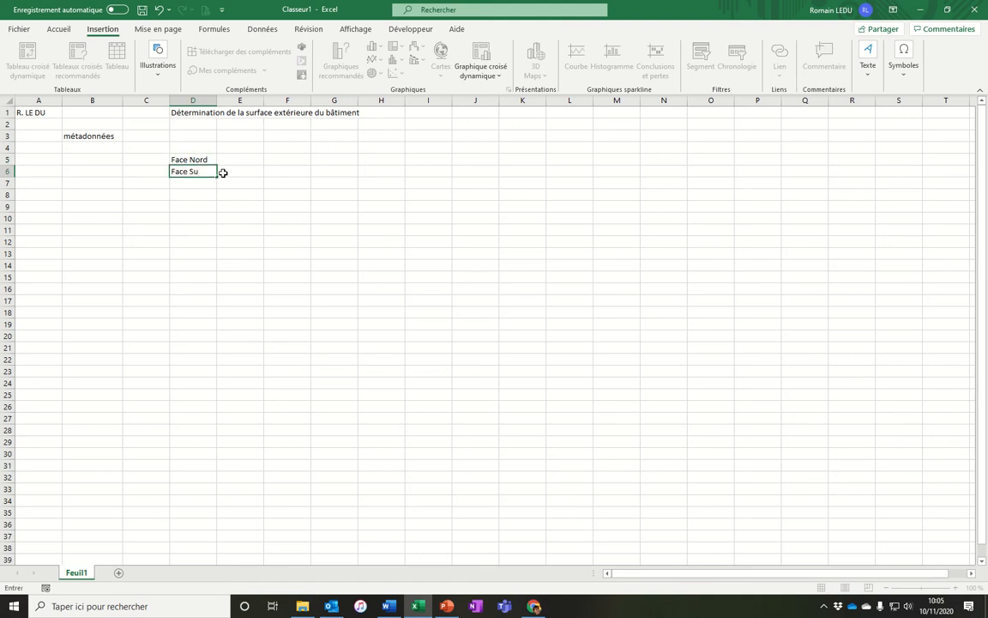
pyautogui.write('d')
pyautogui.press('Return')
pyautogui.write('Face')
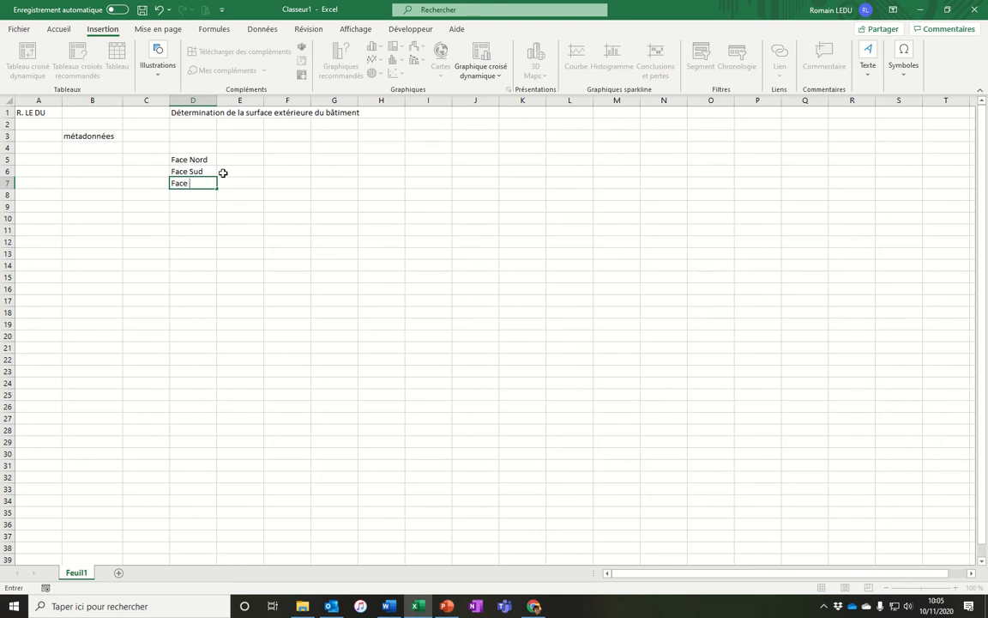
pyautogui.write(' Est')
pyautogui.press('Return')
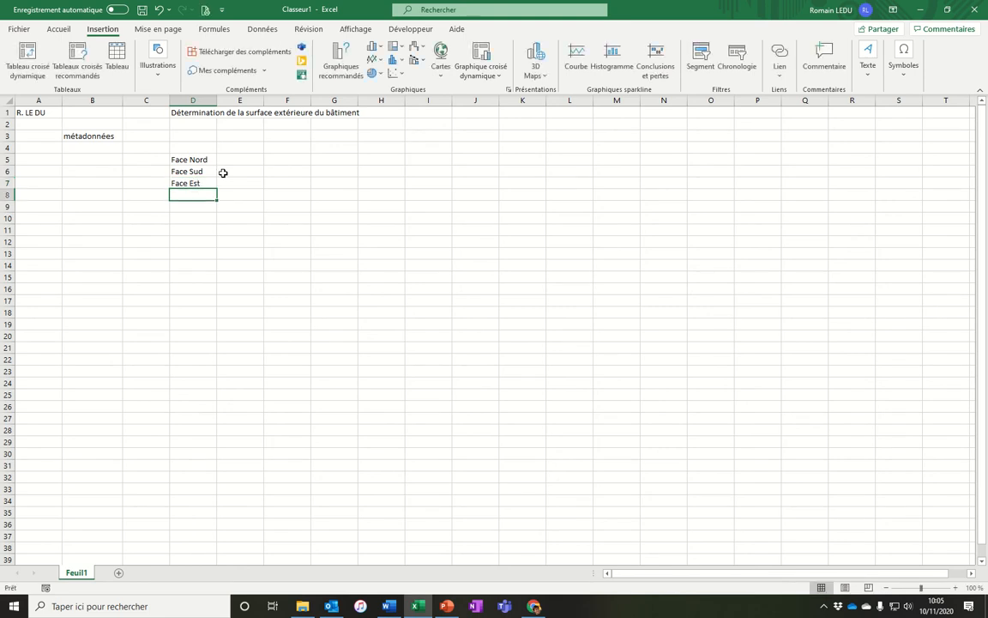
pyautogui.write('Face Ou')
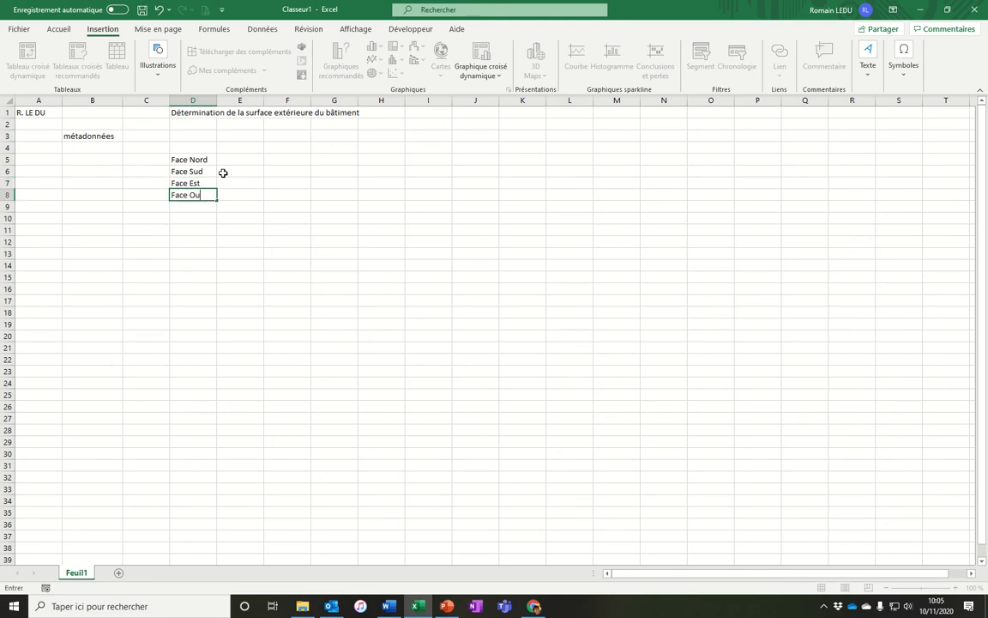
pyautogui.write('est')
pyautogui.press('Return')
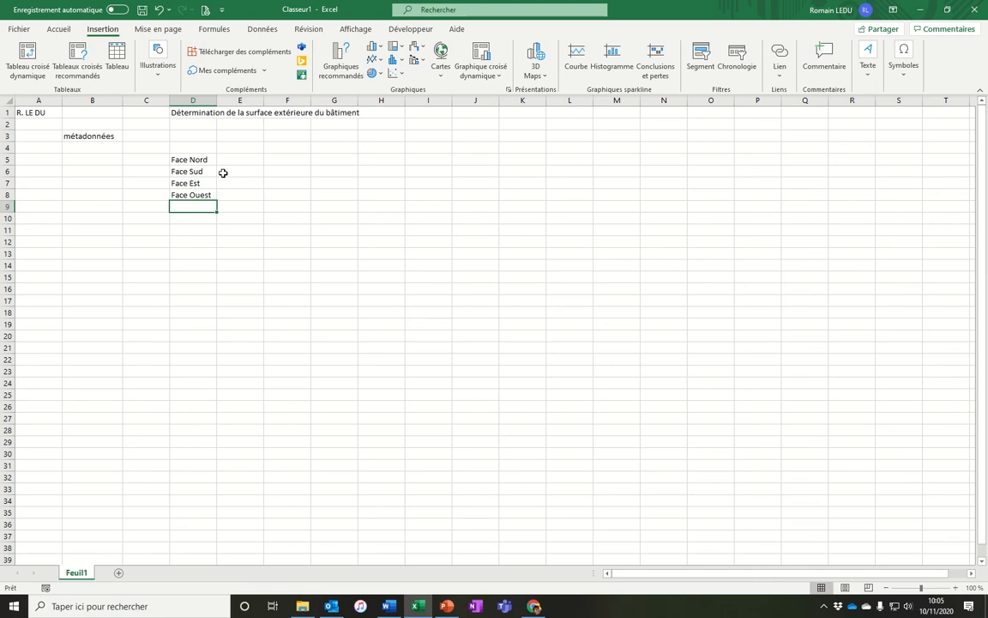
pyautogui.write('Sol')
pyautogui.press('Return')
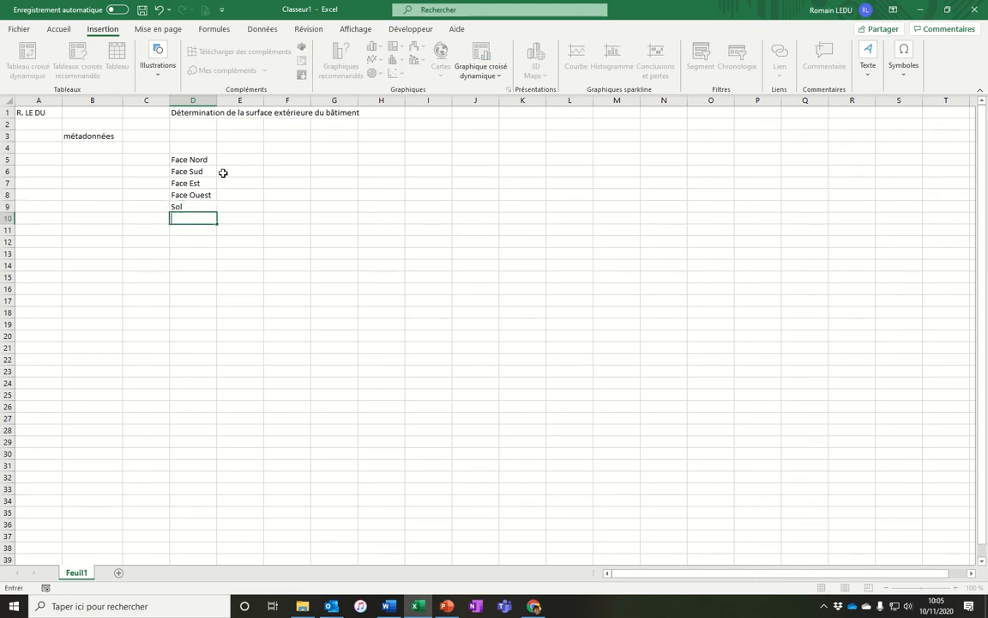
pyautogui.hotkey('ctrl', 'z')
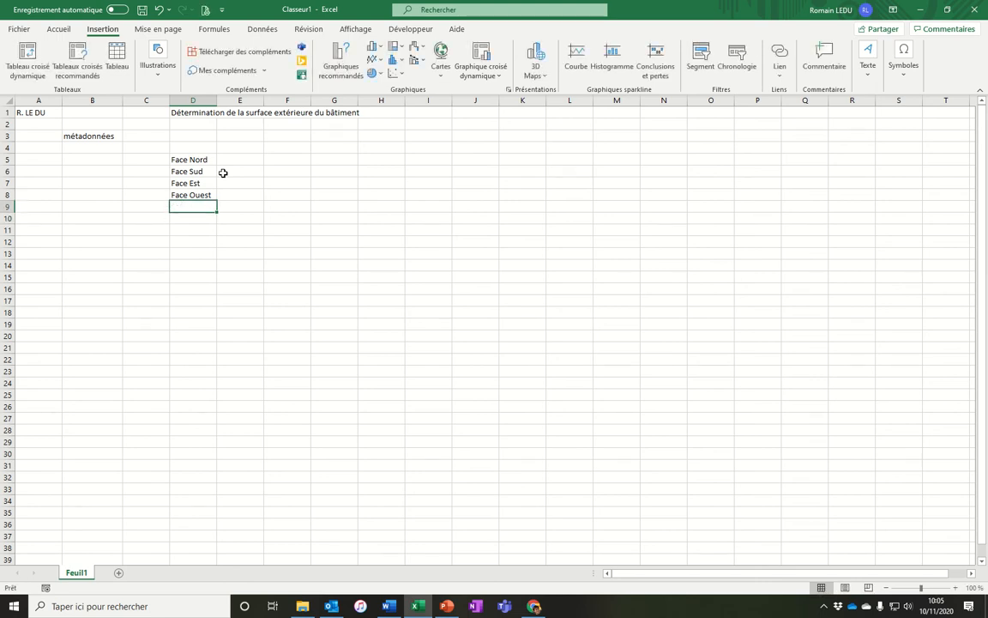
# Enter Murs as the heading in cell C4.
pyautogui.click(152, 152)
pyautogui.write('Murs')
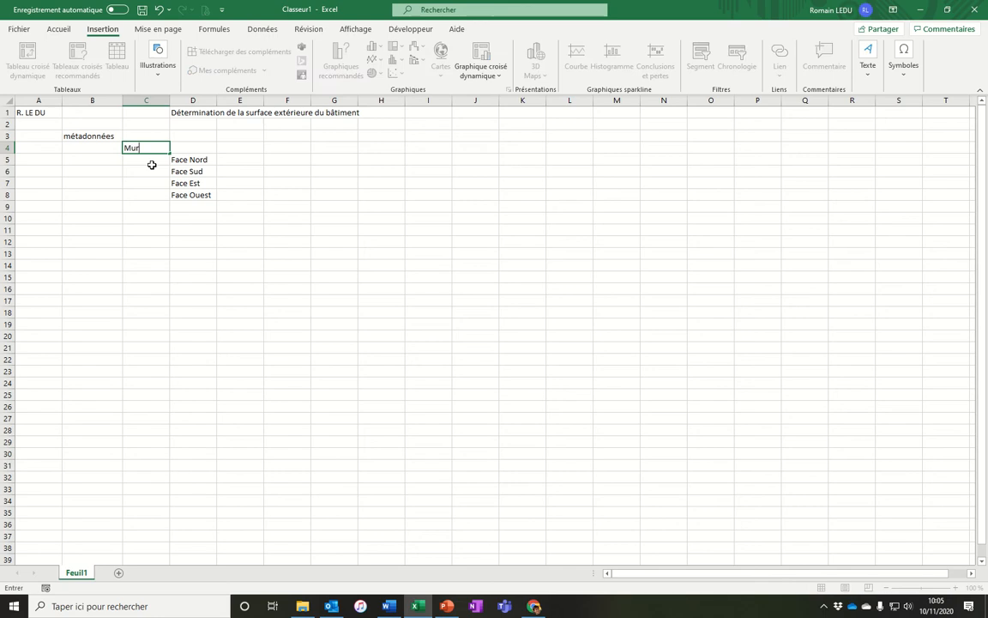
pyautogui.press('Return')
pyautogui.press('Return')
pyautogui.press('Return')
pyautogui.press('Return')
pyautogui.press('Return')
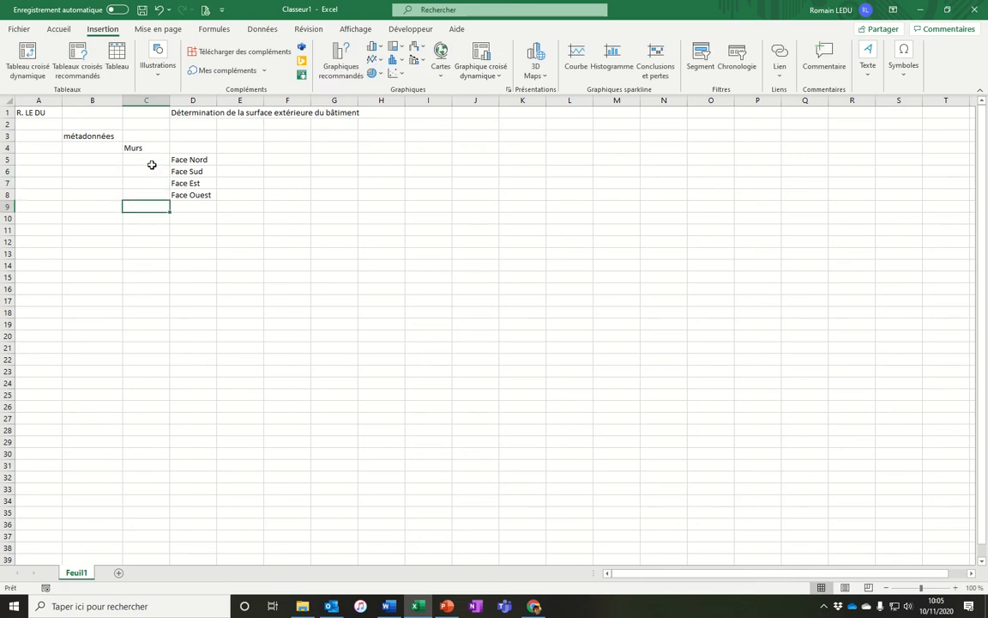
# Enter Sol in C9 and Plafond in C10, removing the stray asterisk from Sol.
pyautogui.write('Sol *')
pyautogui.press('Return')
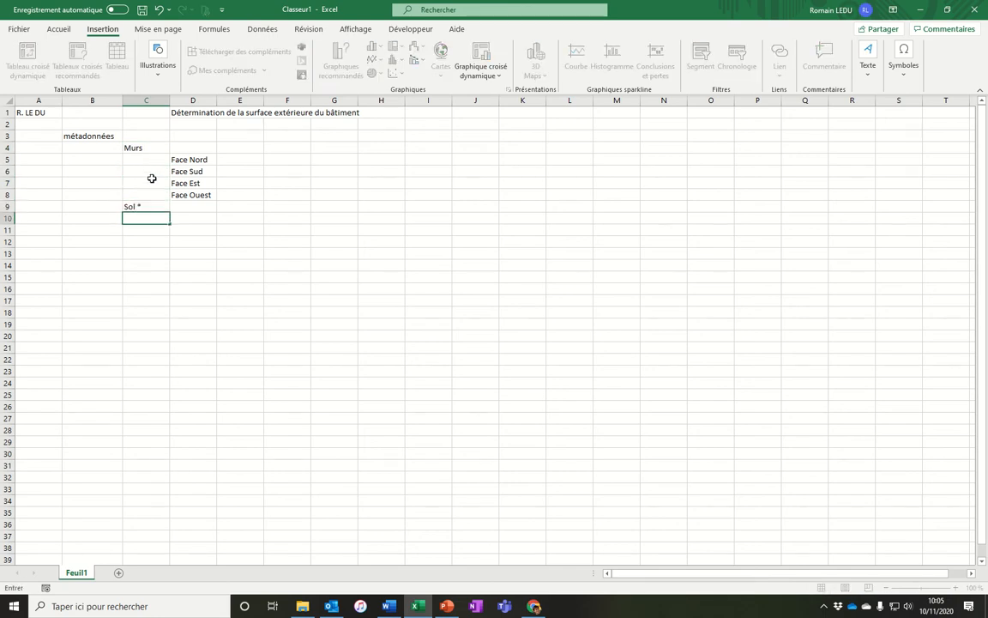
pyautogui.doubleClick(151, 208)
pyautogui.press('BackSpace')
pyautogui.press('BackSpace')
pyautogui.press('Return')
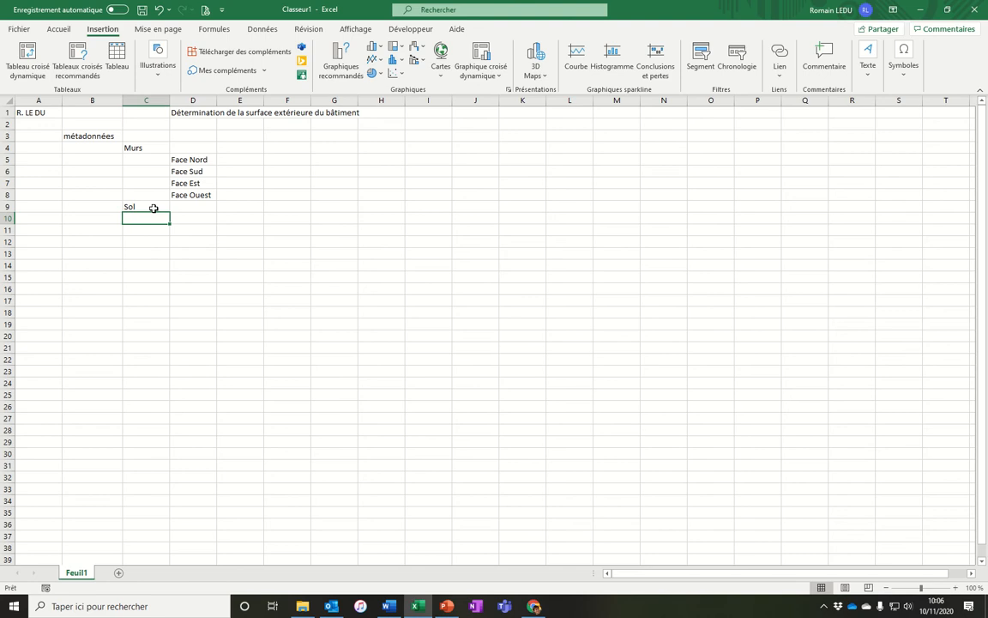
pyautogui.write('PL')
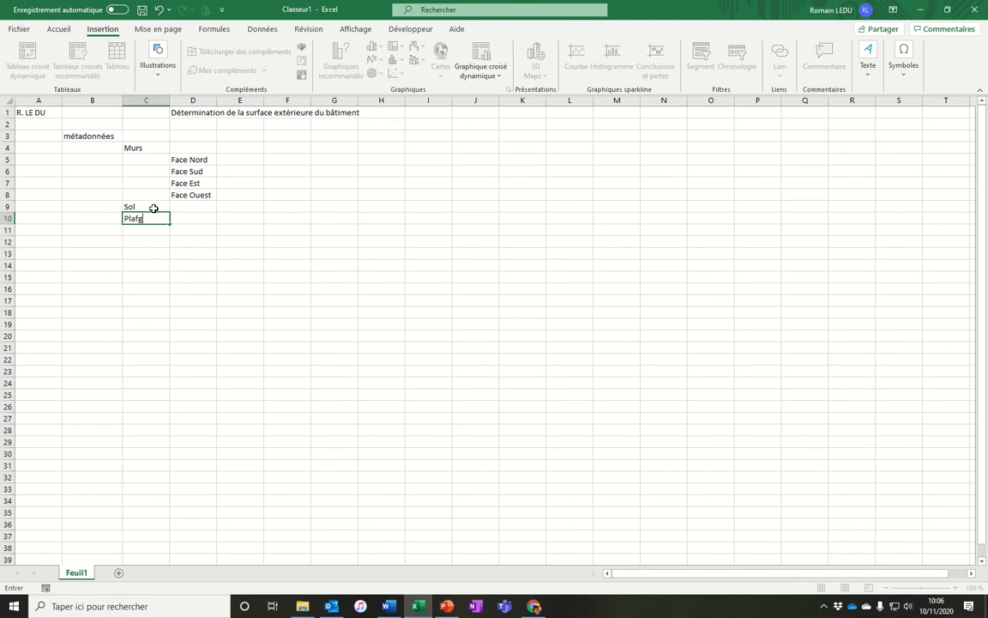
pyautogui.write('afond')
pyautogui.press('Return')
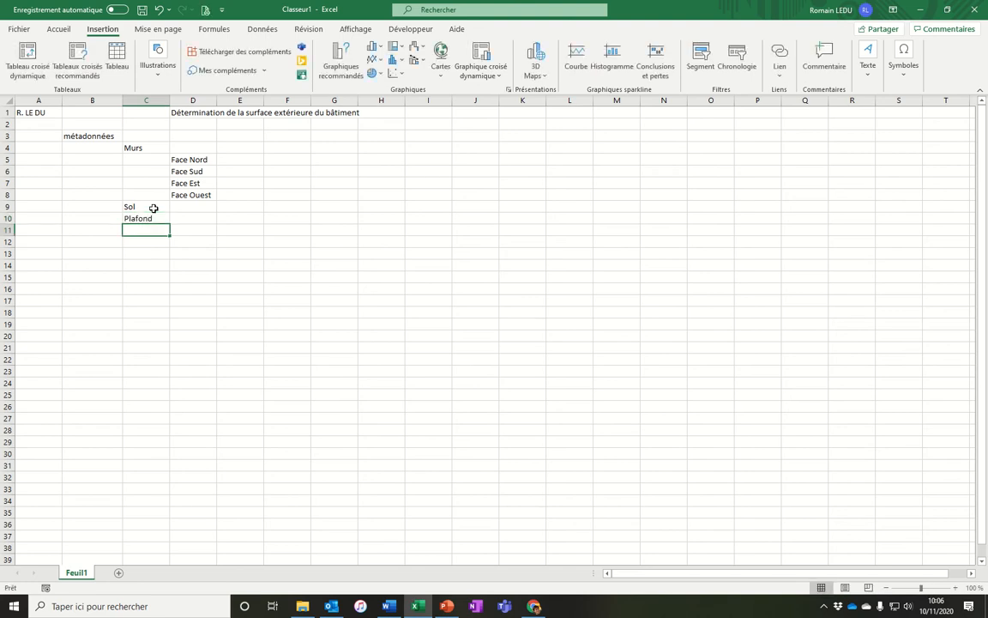
# Move the Murs, faces, Sol and Plafond block one row down and one column right.
pyautogui.moveTo(156, 149); pyautogui.dragTo(247, 238)
pyautogui.click(226, 279)
pyautogui.click(83, 152)
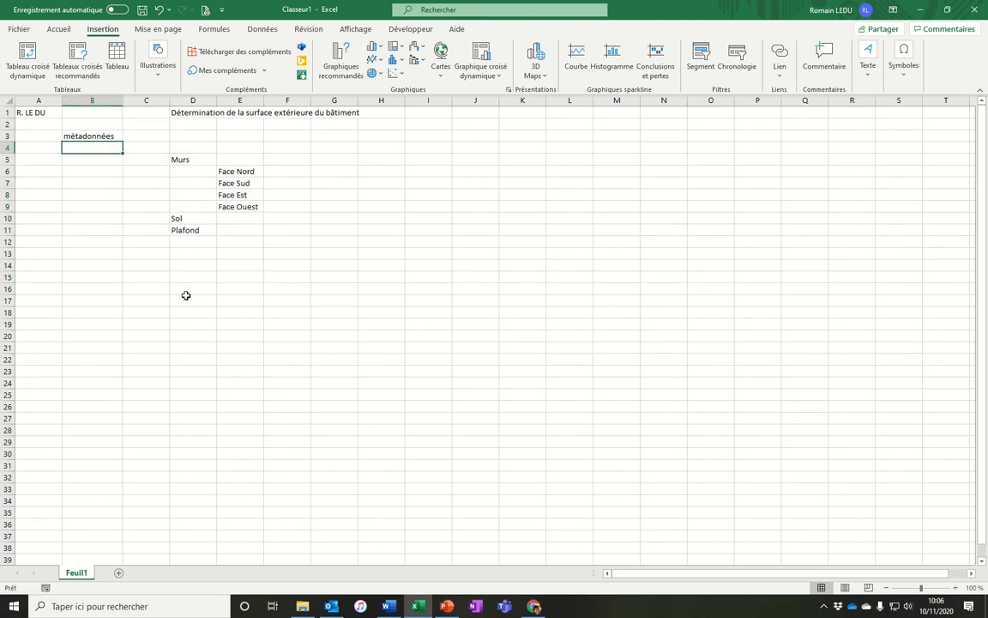
# Enter Longueur in cell A4.
pyautogui.hotkey('alt', 'Tab')
pyautogui.hotkey('alt', 'Tab')
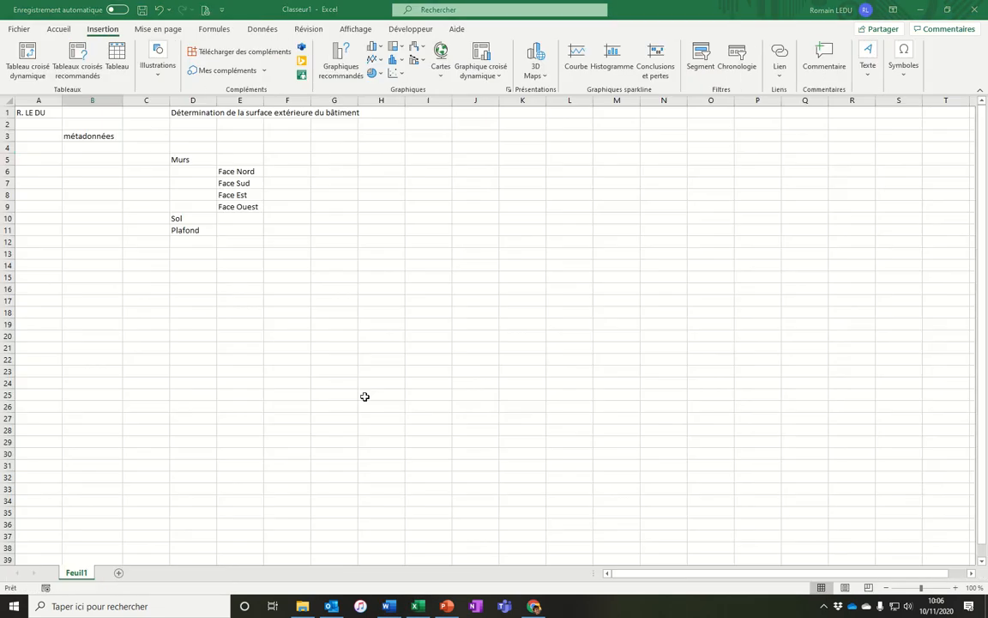
pyautogui.press('Left')
pyautogui.write('L')
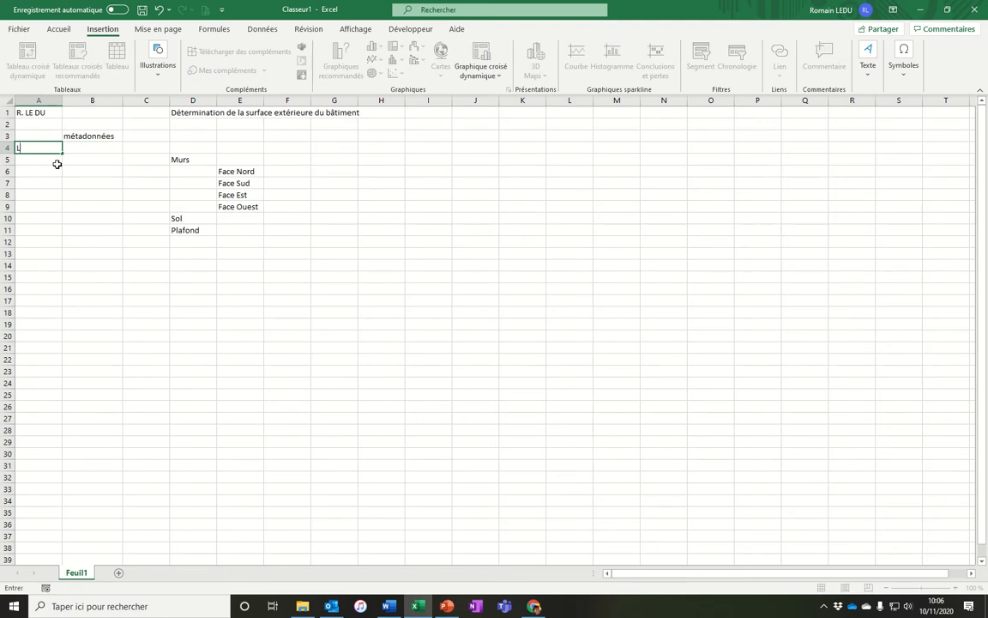
pyautogui.write('ongueur')
pyautogui.press('Return')
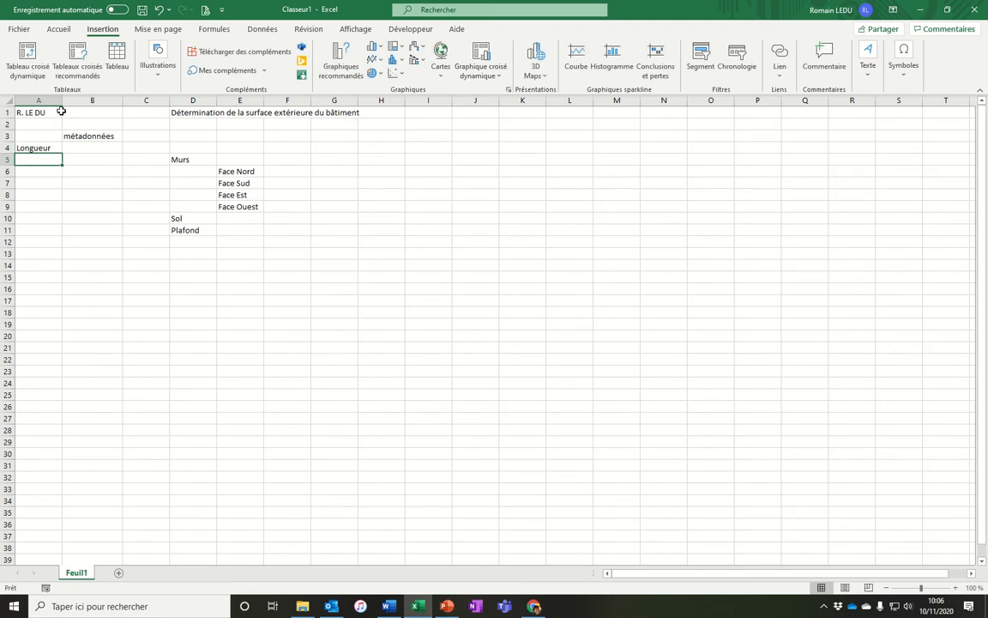
pyautogui.moveTo(62, 102); pyautogui.dragTo(96, 103)
pyautogui.doubleClick(87, 147)
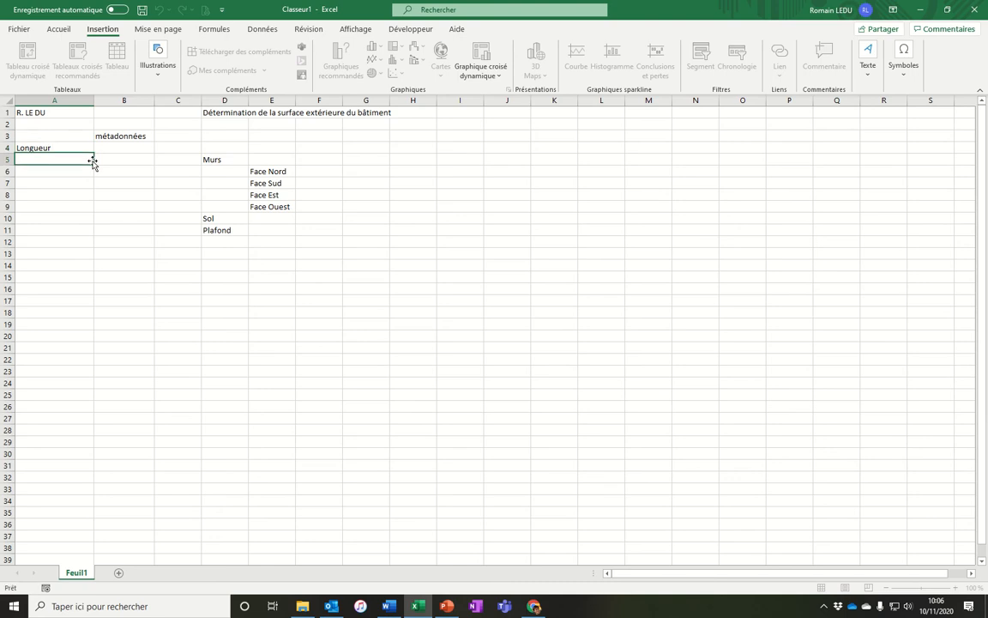
pyautogui.press('Escape')
pyautogui.hotkey('ctrl', 'z')
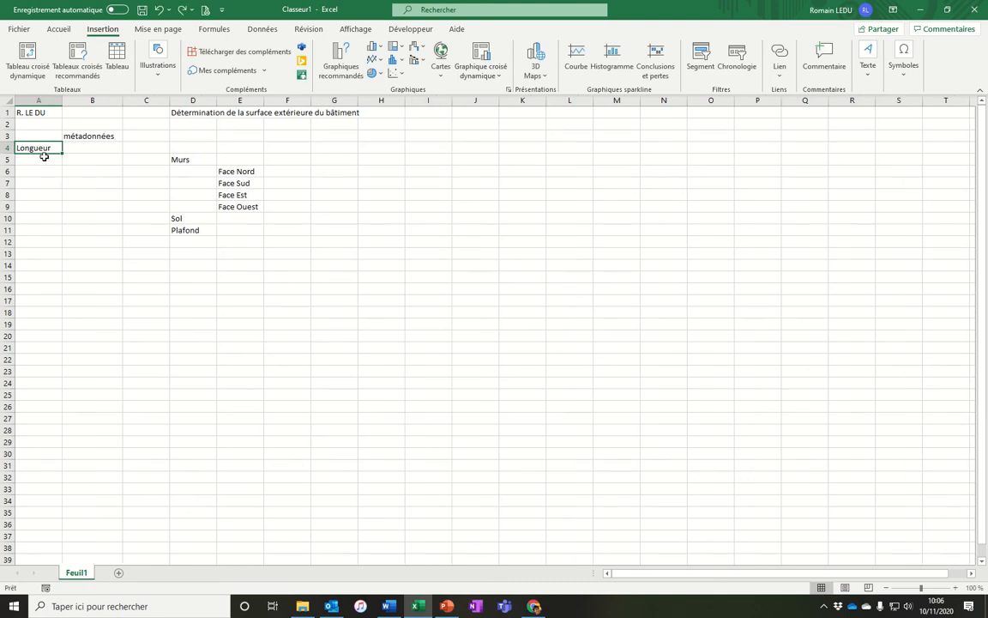
# Clear A4 and shift the métadonnées and surfaces block one row down and one column right.
pyautogui.press('Delete')
pyautogui.moveTo(85, 136); pyautogui.dragTo(273, 244)
pyautogui.click(194, 277)
pyautogui.click(97, 158)
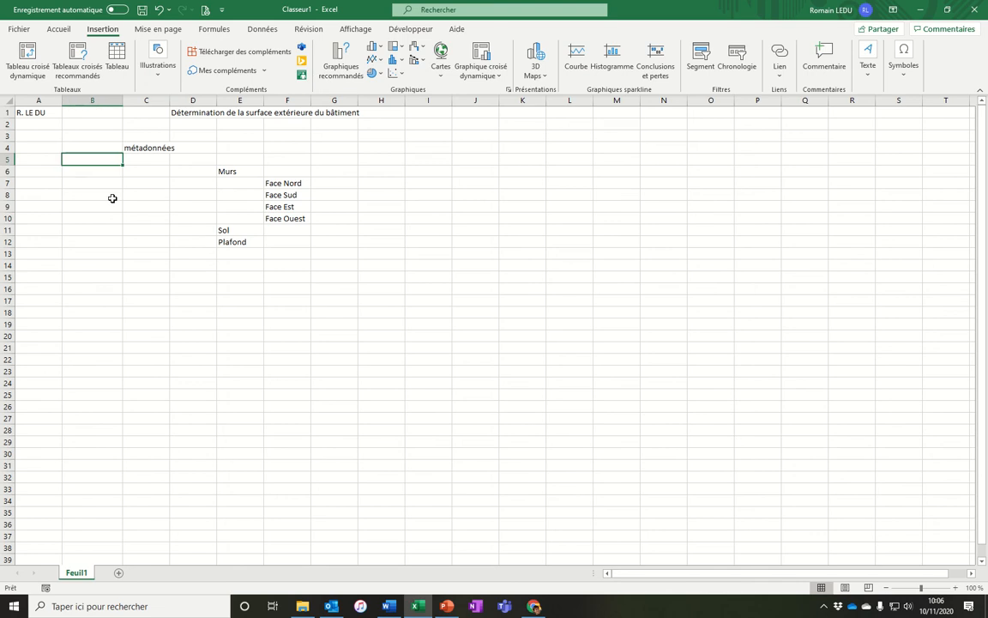
# Enter the labels longueur bâtiment in B5 and largeur bâtiment in B6.
pyautogui.write('longueur b')
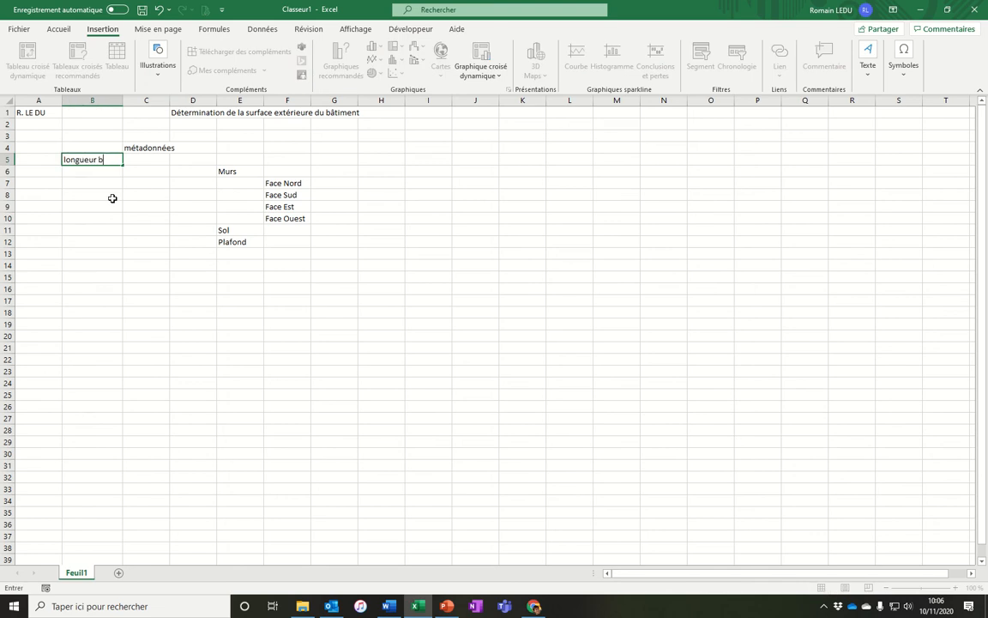
pyautogui.write('âtiment')
pyautogui.press('Return')
pyautogui.write('largeur bâtim')
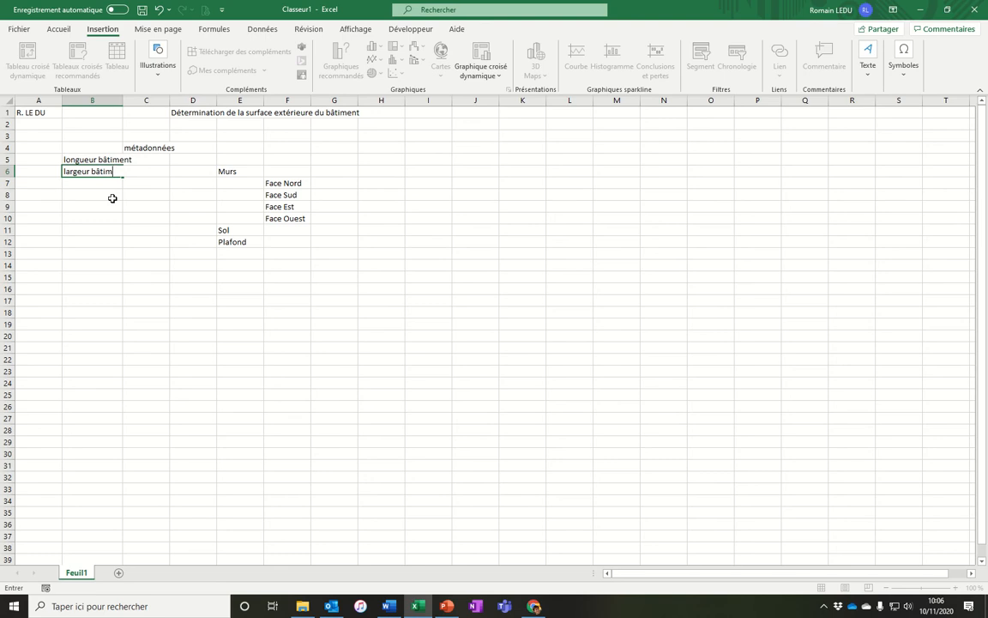
pyautogui.press('Return')
# Widen column B and complete the labels as longueur bâtiment L (en m) and largeur bâtiment l (en m).
pyautogui.doubleClick(121, 100)
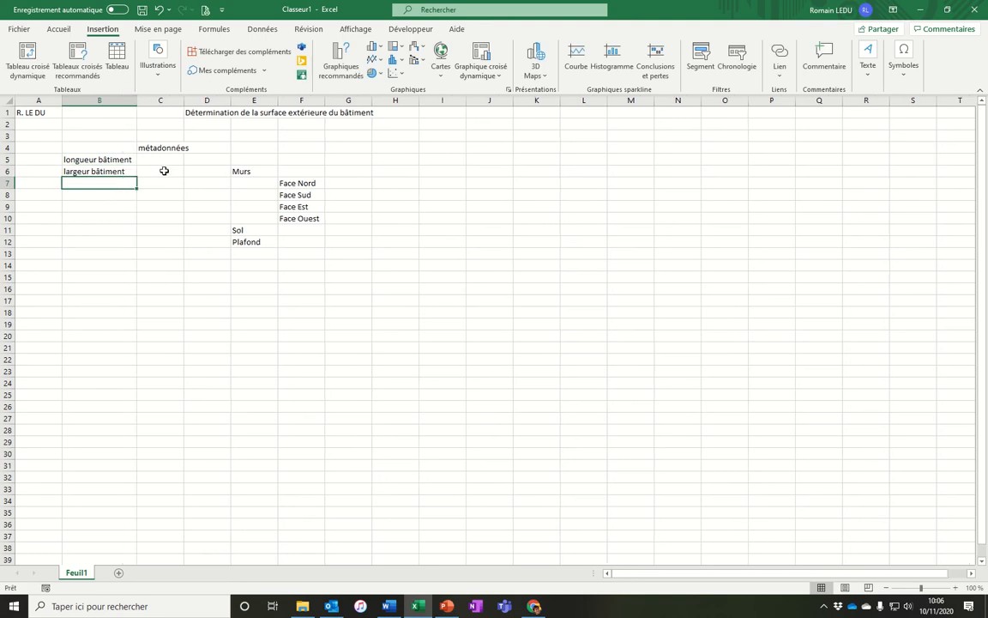
pyautogui.click(169, 158)
pyautogui.doubleClick(134, 161)
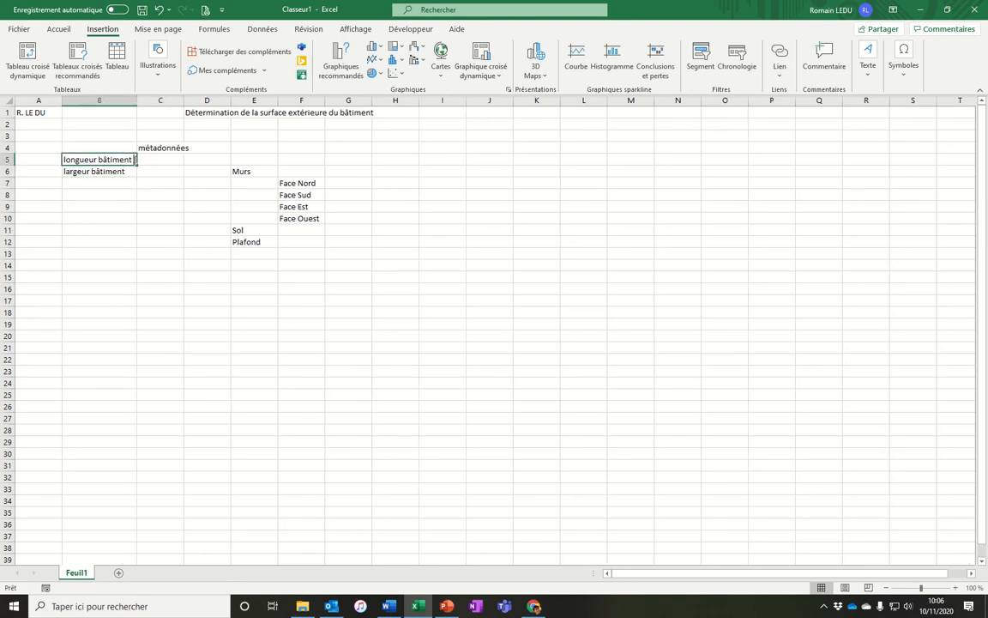
pyautogui.doubleClick(132, 171)
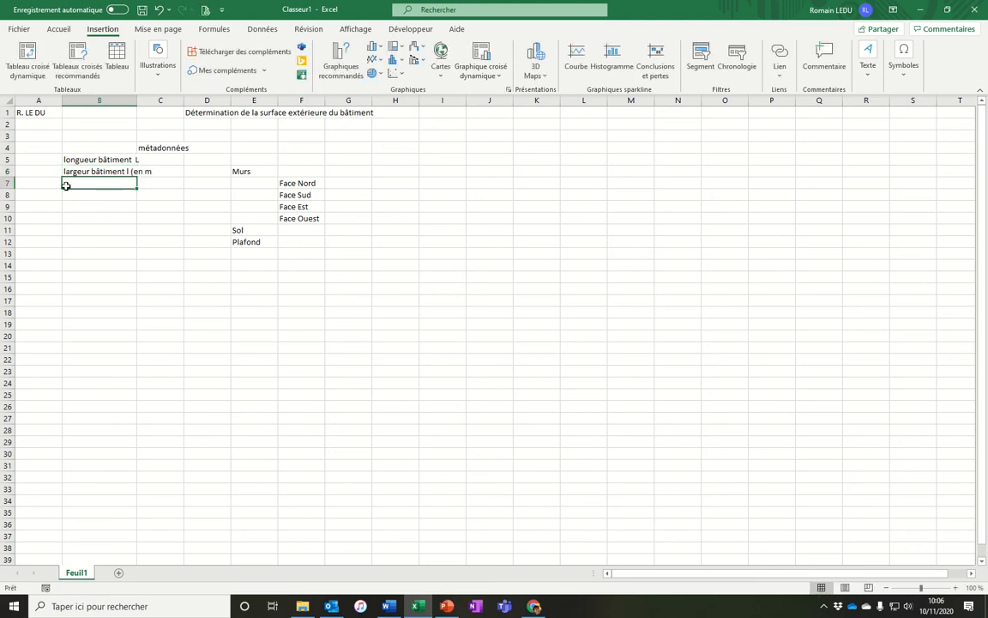
pyautogui.click(91, 171)
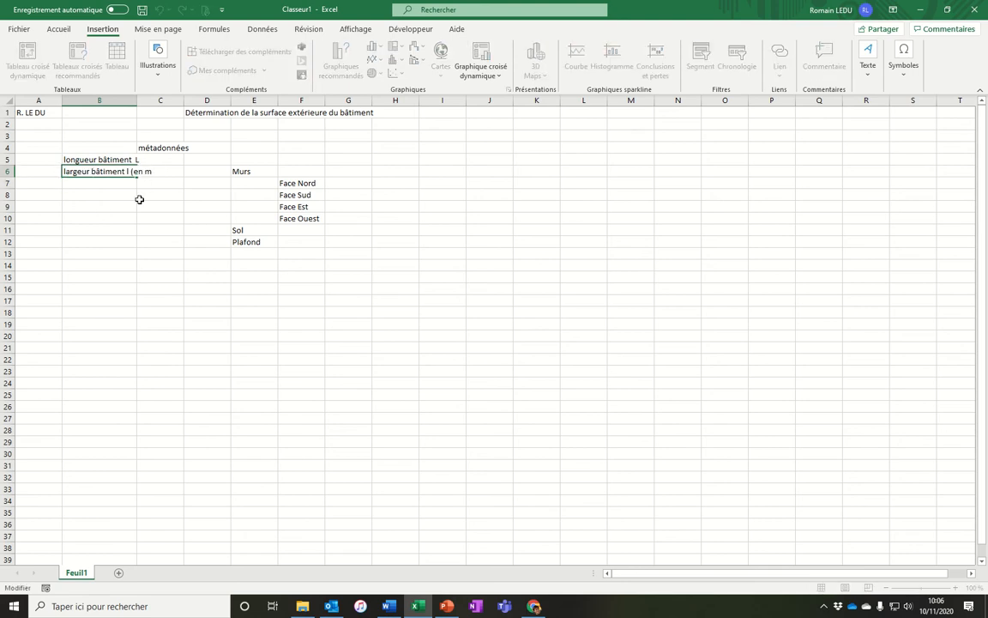
pyautogui.write(')')
pyautogui.press('Return')
pyautogui.moveTo(138, 101); pyautogui.dragTo(181, 102)
pyautogui.doubleClick(146, 159)
pyautogui.write('(en m')
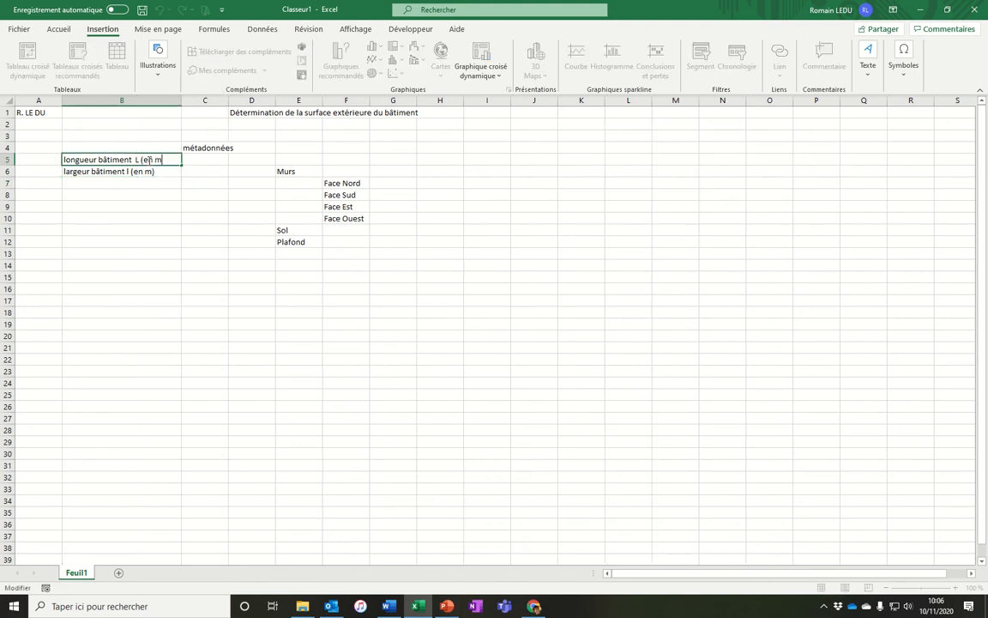
pyautogui.write(')')
pyautogui.press('Return')
# Widen column C and, checking the building diagram in Word, enter length 15 in C5 and width 6 in C6.
pyautogui.click(196, 147)
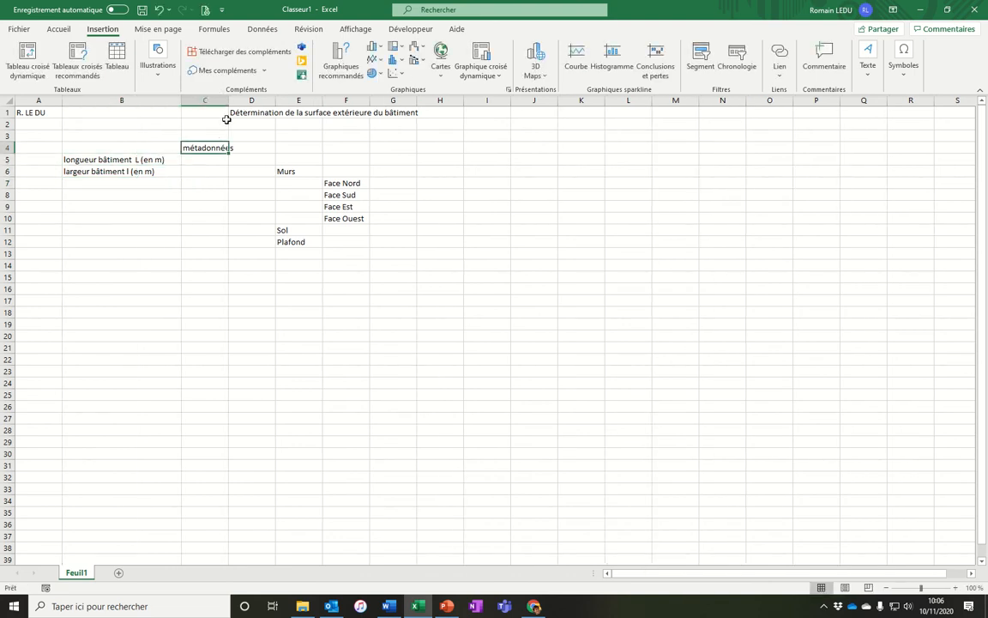
pyautogui.moveTo(228, 100); pyautogui.dragTo(254, 100)
pyautogui.click(223, 161)
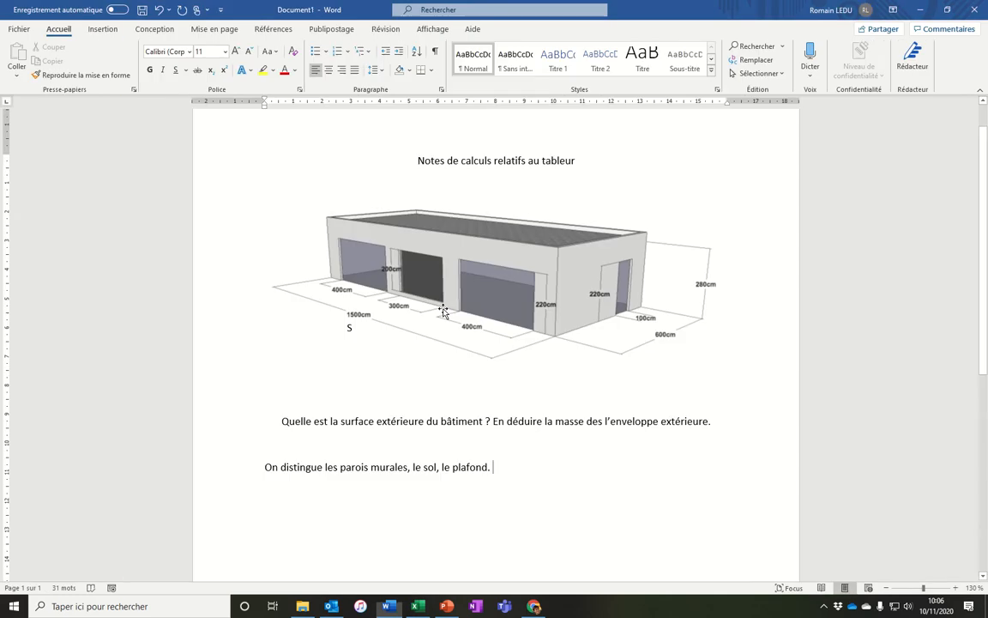
pyautogui.hotkey('alt', 'Tab')
pyautogui.hotkey('alt', 'Tab')
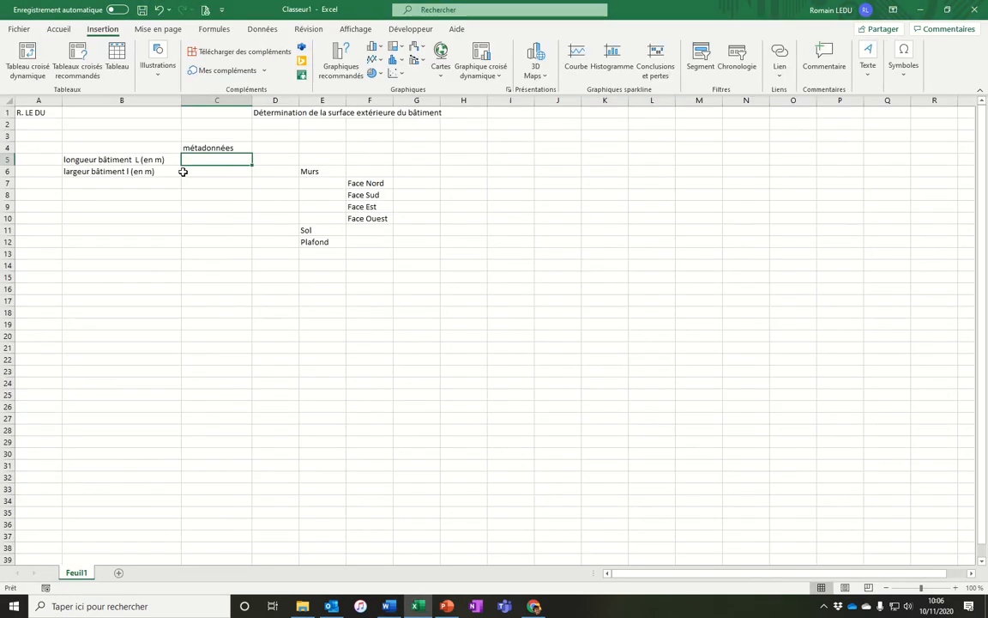
pyautogui.write('15')
pyautogui.hotkey('alt', 'Tab')
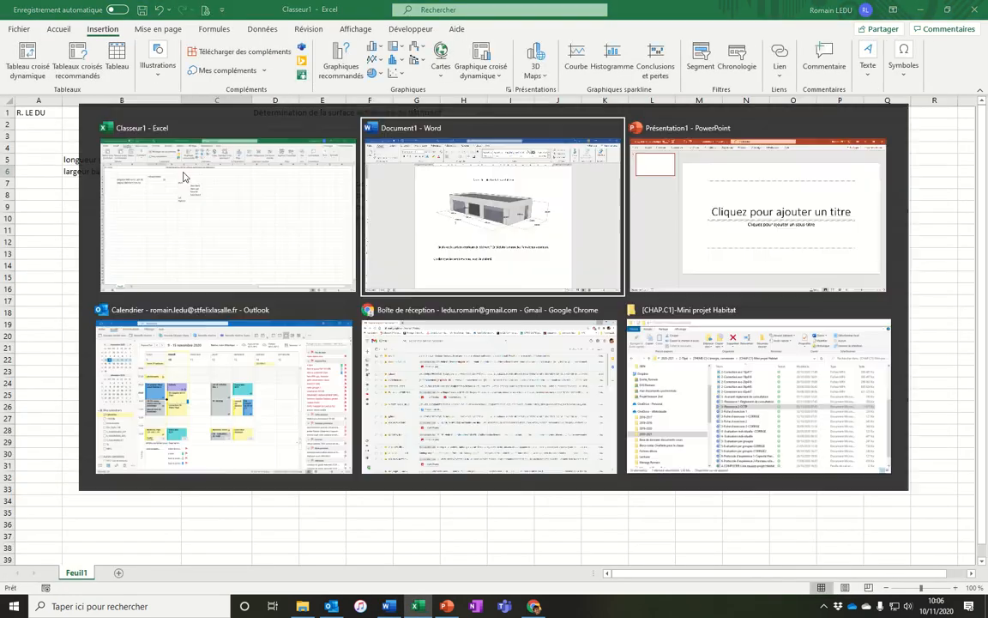
pyautogui.hotkey('alt', 'Tab')
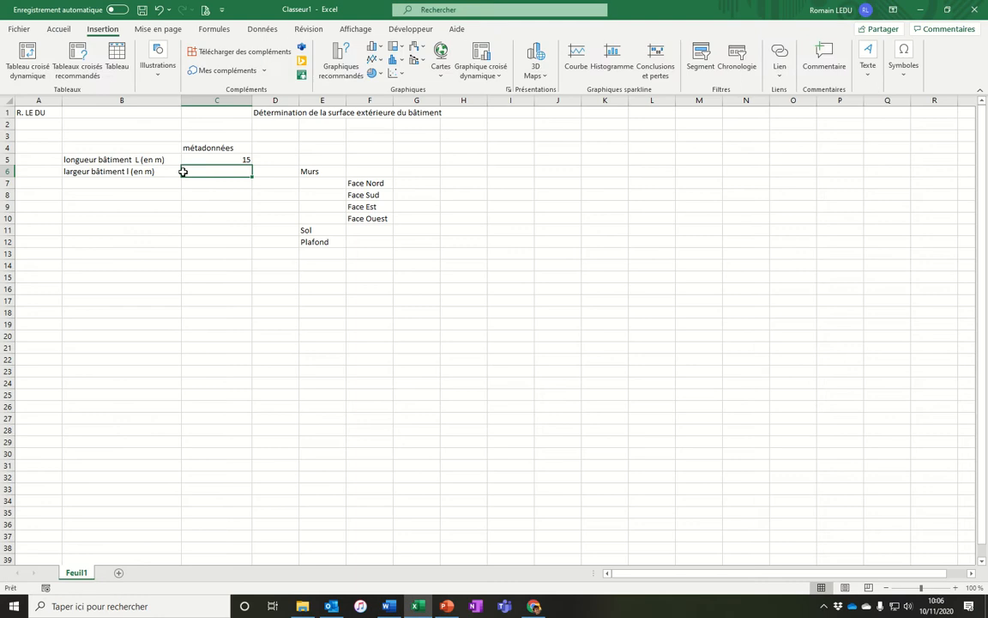
pyautogui.write('6m')
pyautogui.press('Return')
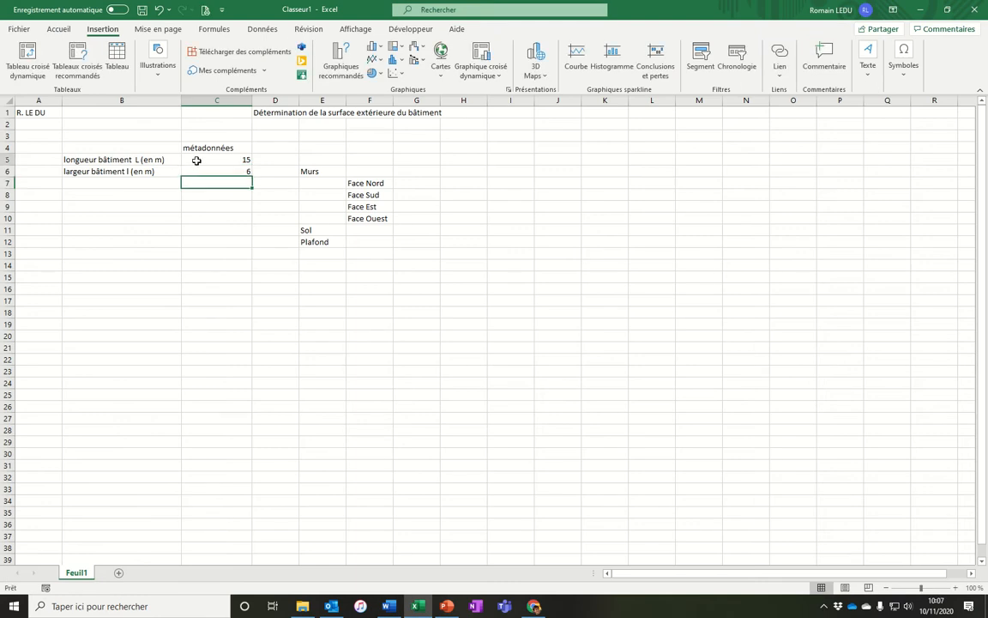
# Try changing the length in C5 to 15,5 and restore it to 15.
pyautogui.moveTo(197, 158); pyautogui.dragTo(198, 170)
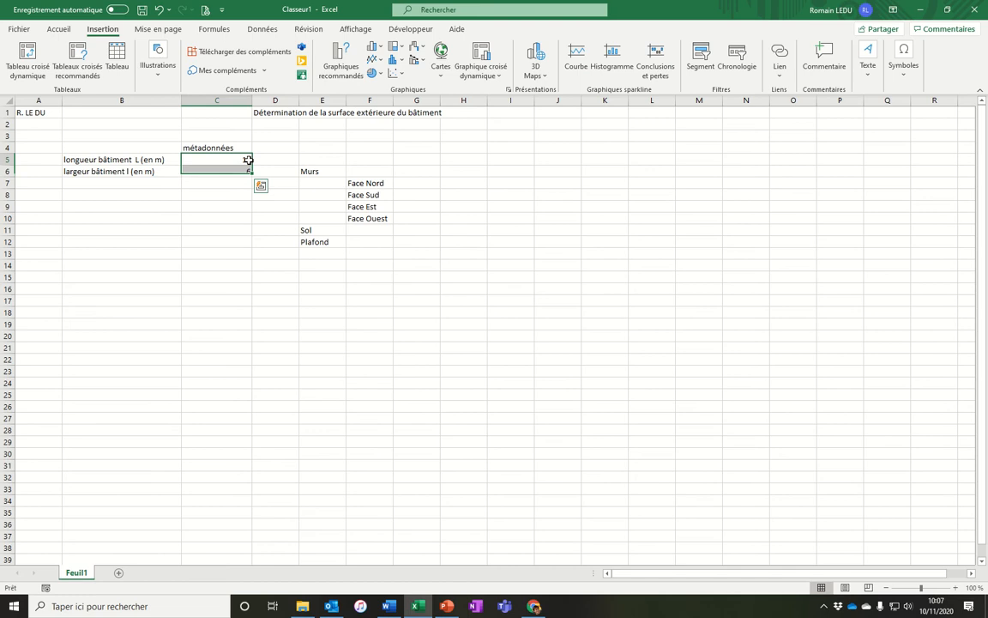
pyautogui.doubleClick(246, 160)
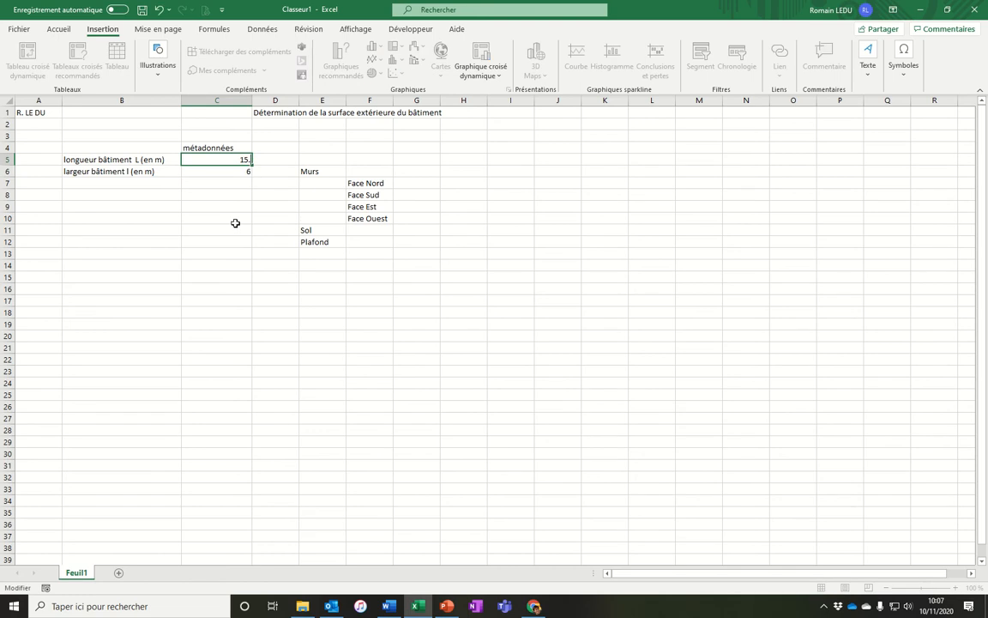
pyautogui.write(',5')
pyautogui.press('Return')
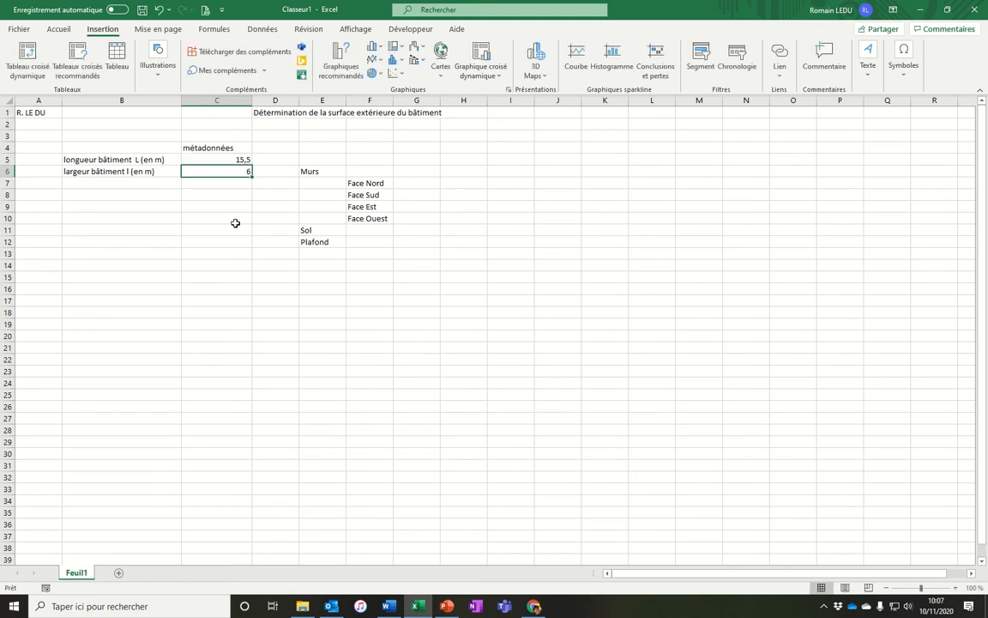
pyautogui.press('Up')
pyautogui.doubleClick(247, 159)
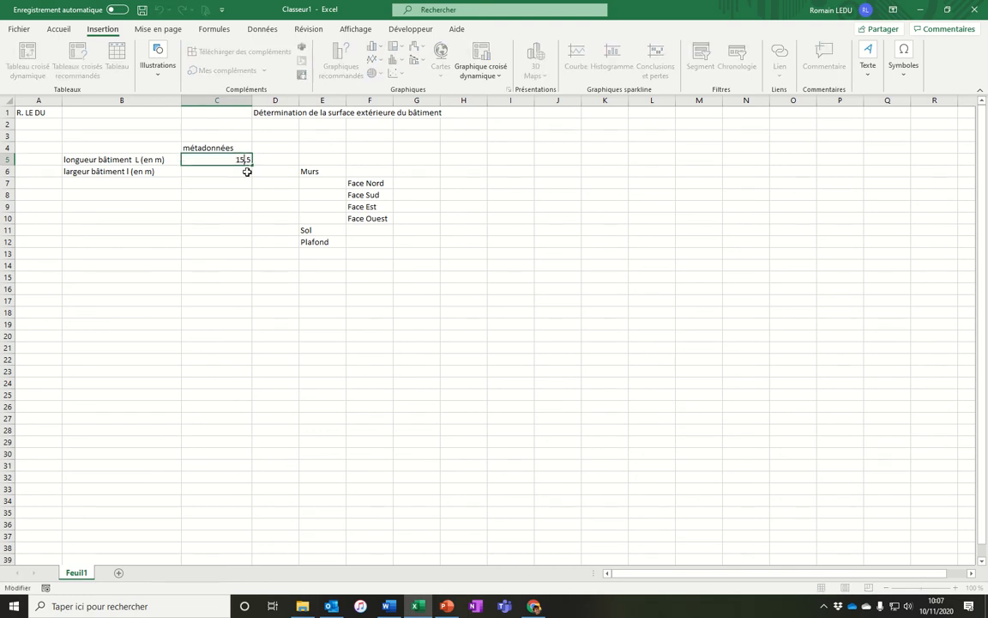
pyautogui.press('Return')
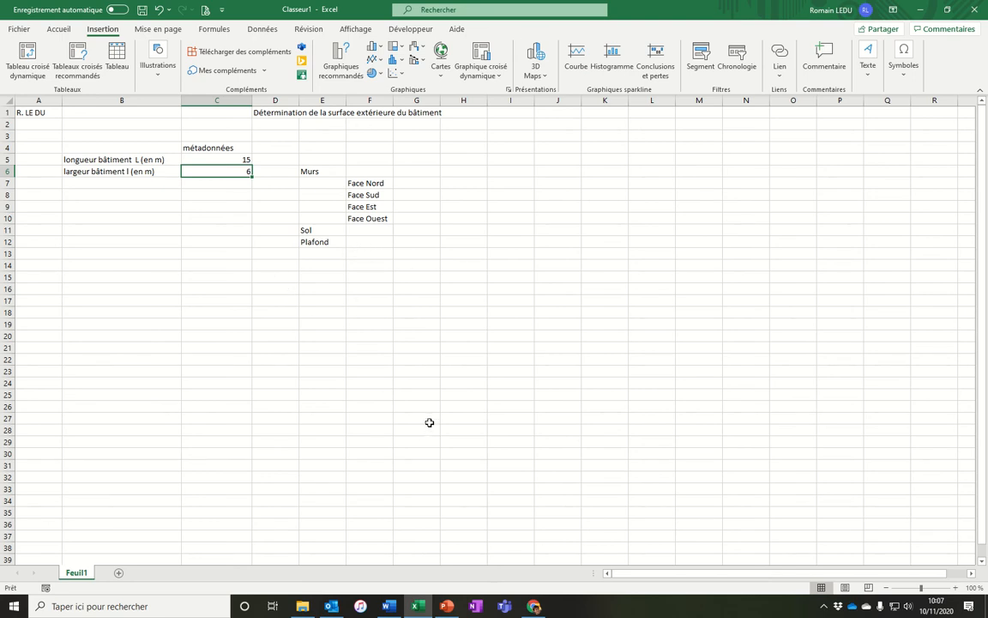
# Enter the label huisseries in cell B7.
pyautogui.click(310, 254)
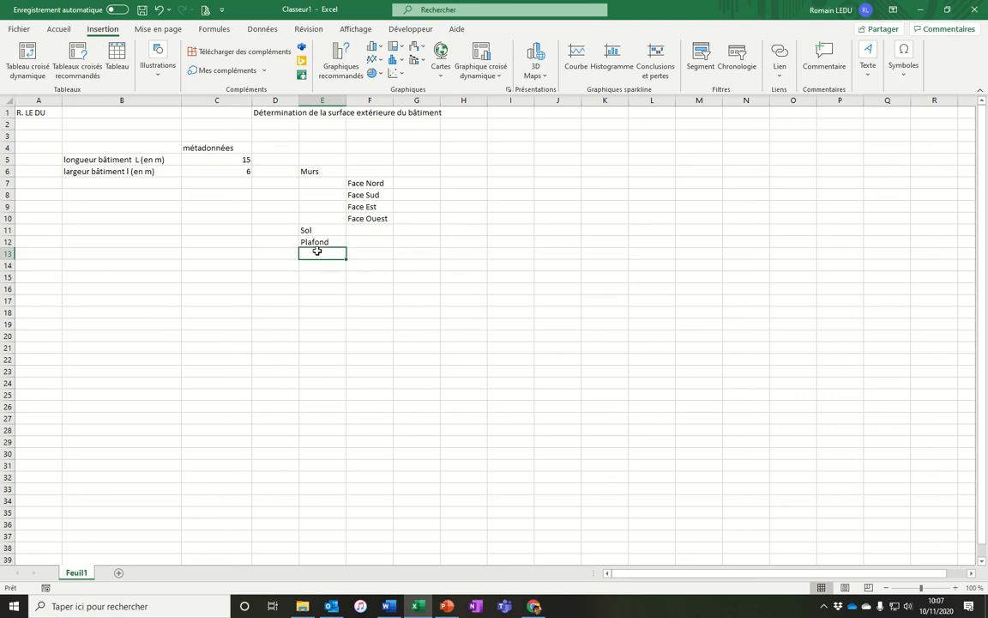
pyautogui.click(128, 184)
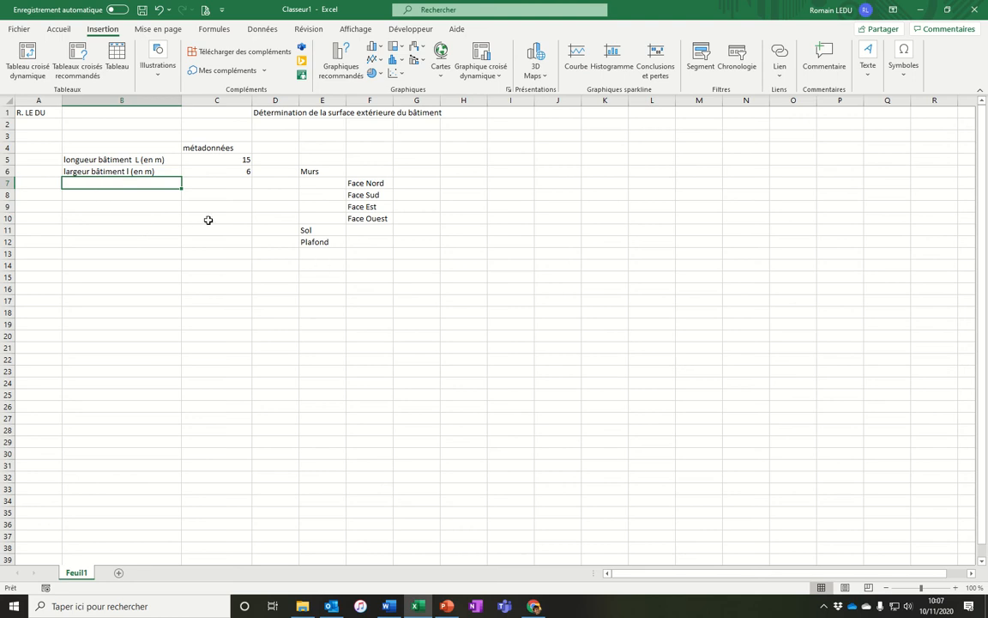
pyautogui.write('h')
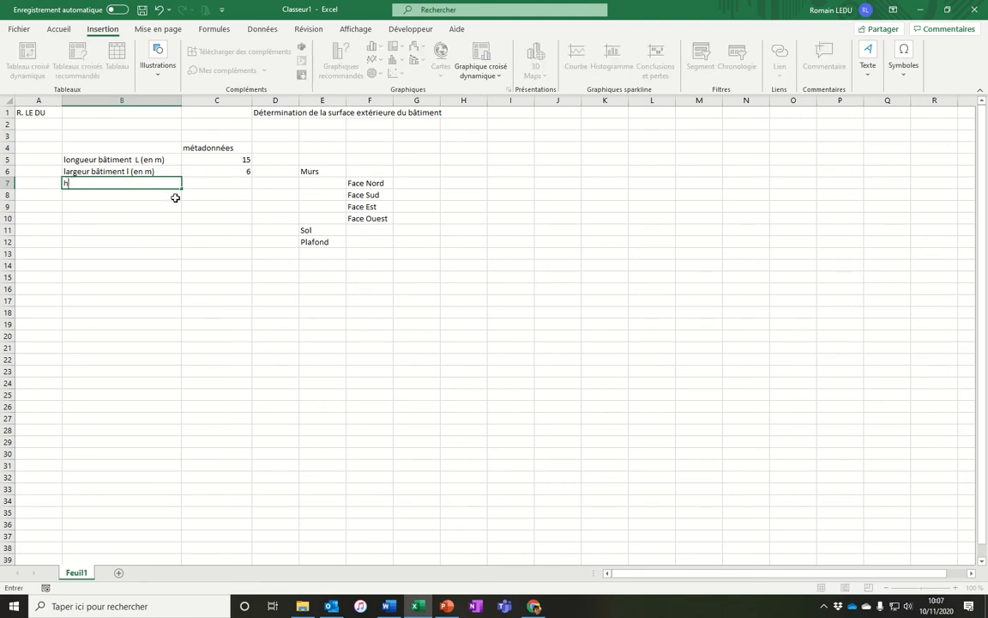
pyautogui.write('uisseries')
pyautogui.press('Return')
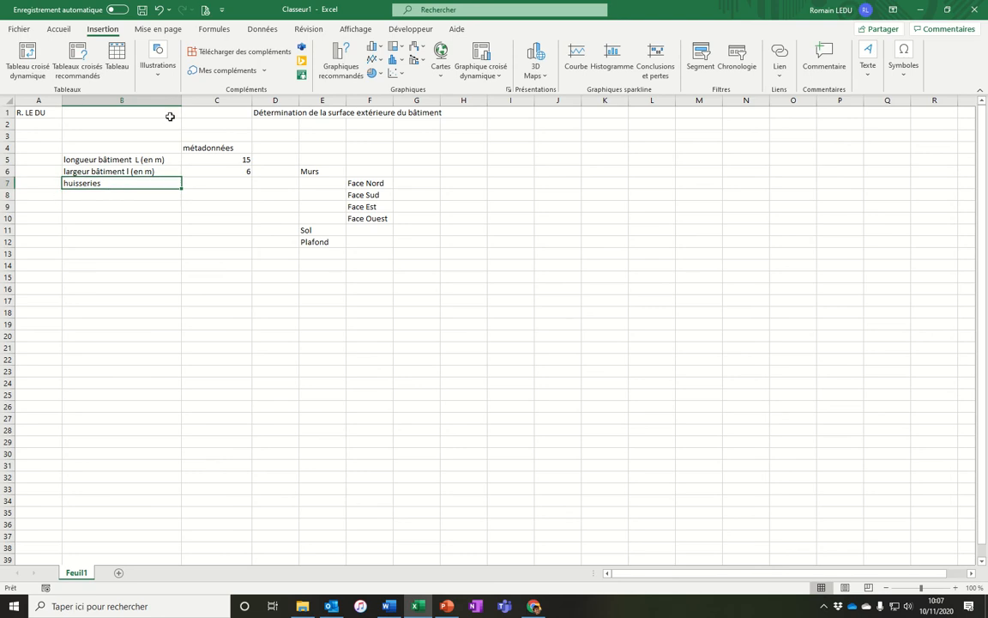
# Insert a new column before the métadonnées column and narrow it.
pyautogui.rightClick(196, 101)
pyautogui.click(228, 199)
pyautogui.click(226, 194)
pyautogui.moveTo(128, 160); pyautogui.dragTo(125, 172)
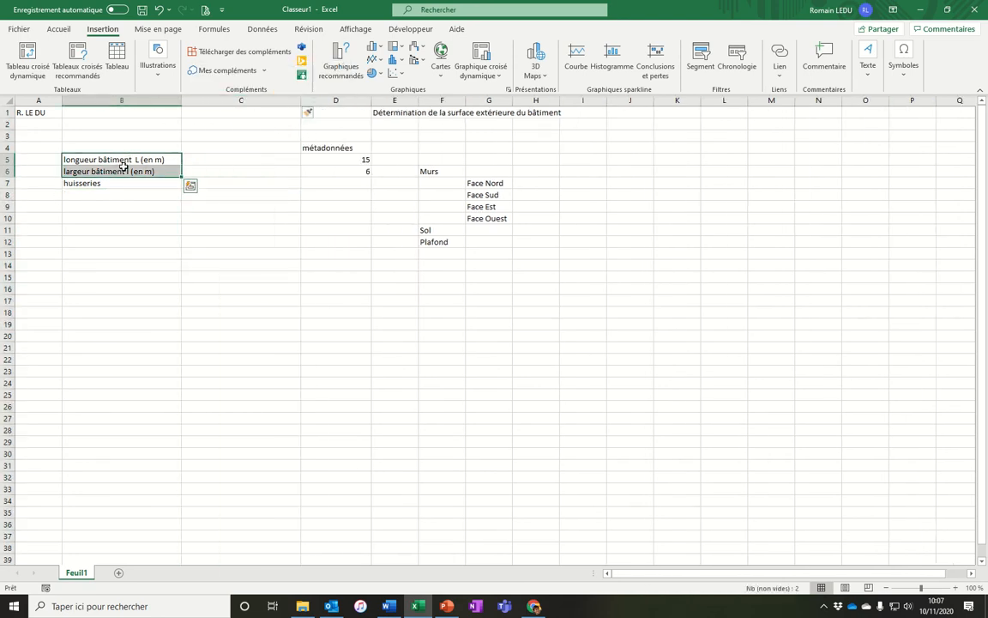
pyautogui.moveTo(300, 101); pyautogui.dragTo(246, 101)
# Enter porte in cell C7 beside huisseries.
pyautogui.click(205, 183)
pyautogui.write('potr')
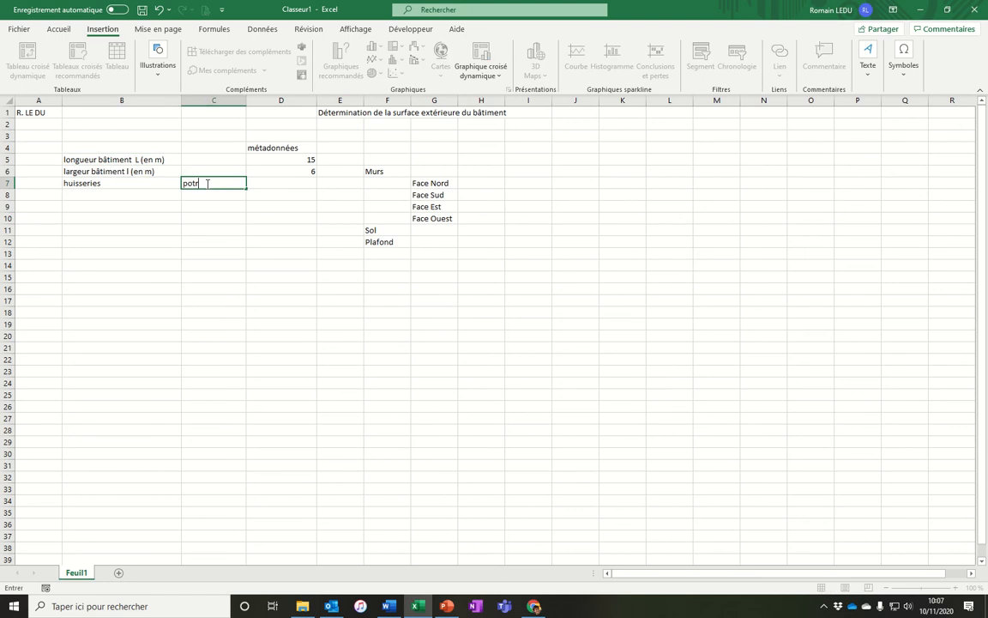
pyautogui.write('e')
pyautogui.press('Return')
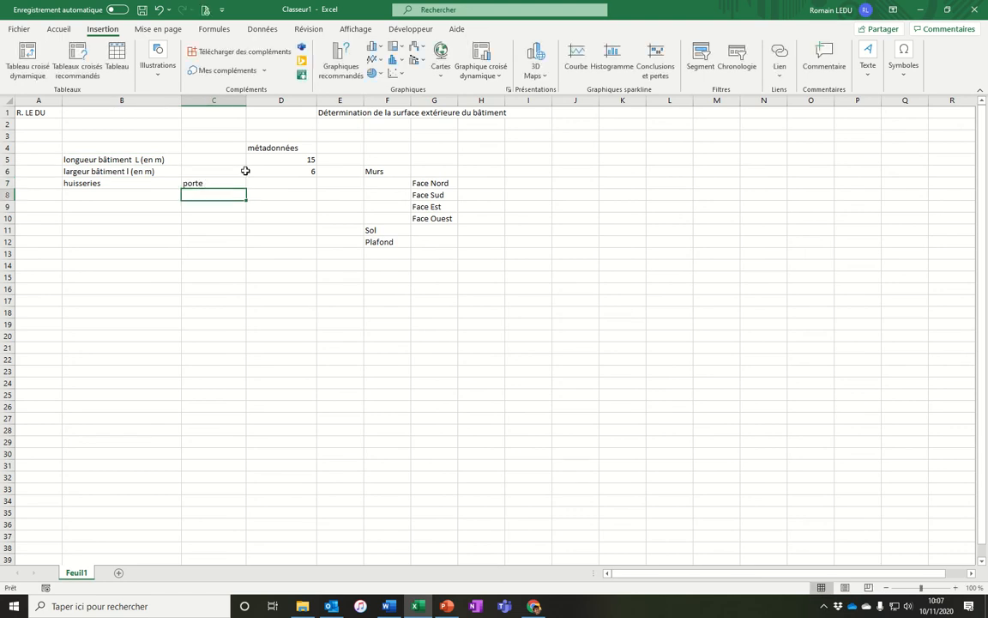
# Merge and center the métadonnées heading across B4 to D4.
pyautogui.click(287, 148)
pyautogui.moveTo(284, 147); pyautogui.dragTo(137, 146)
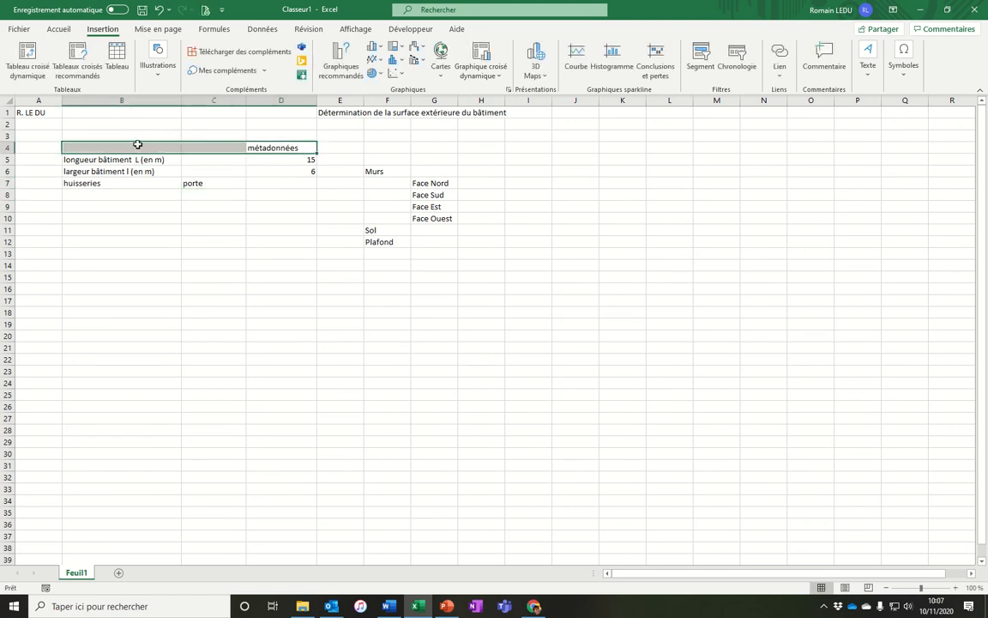
pyautogui.click(58, 29)
pyautogui.click(281, 69)
pyautogui.click(268, 240)
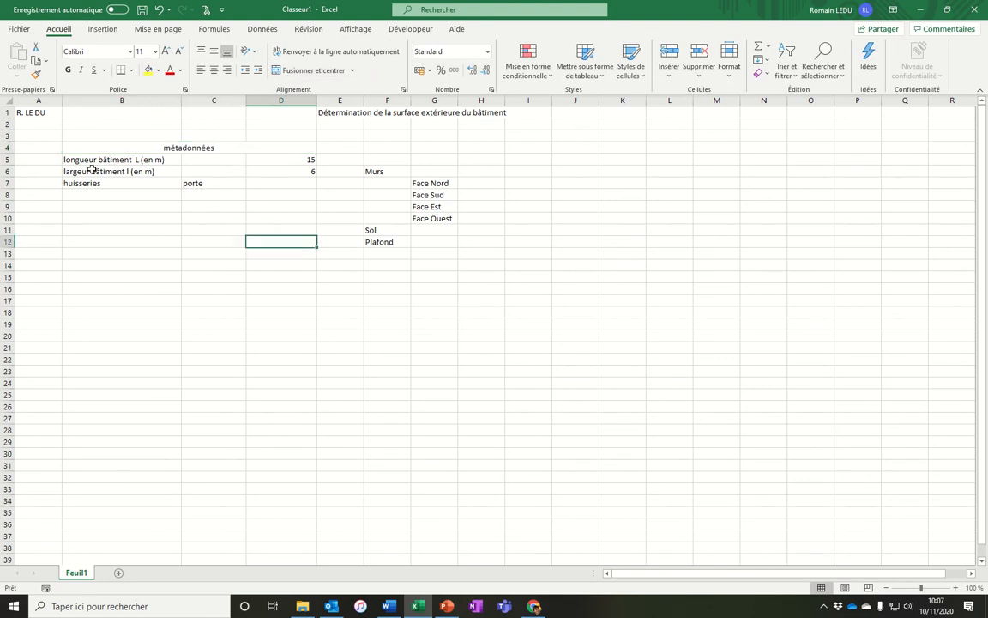
# Insert a blank row above the building length row.
pyautogui.rightClick(9, 160)
pyautogui.click(43, 256)
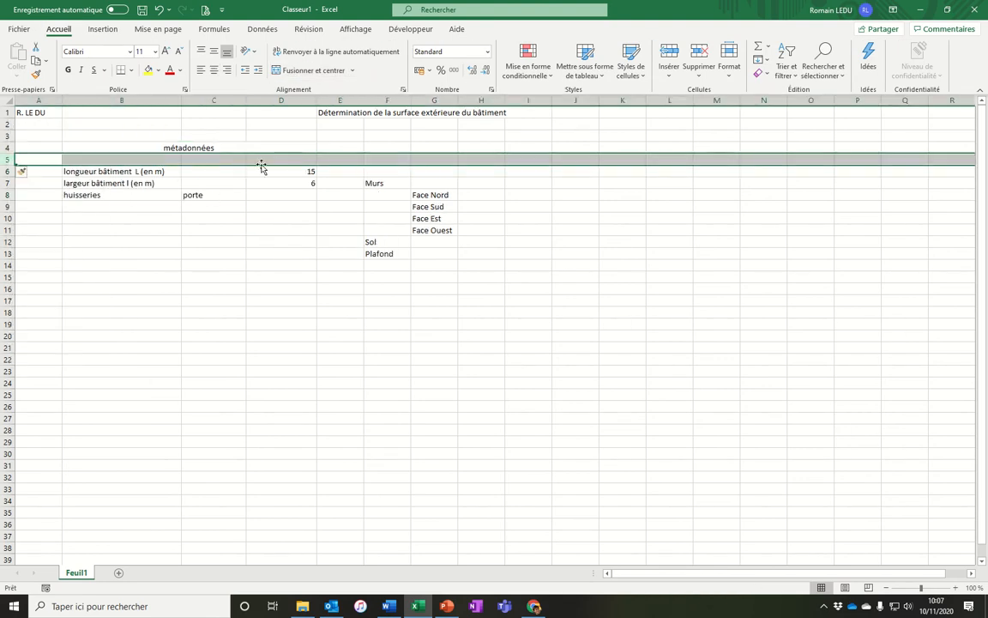
pyautogui.click(262, 162)
pyautogui.write('Dme')
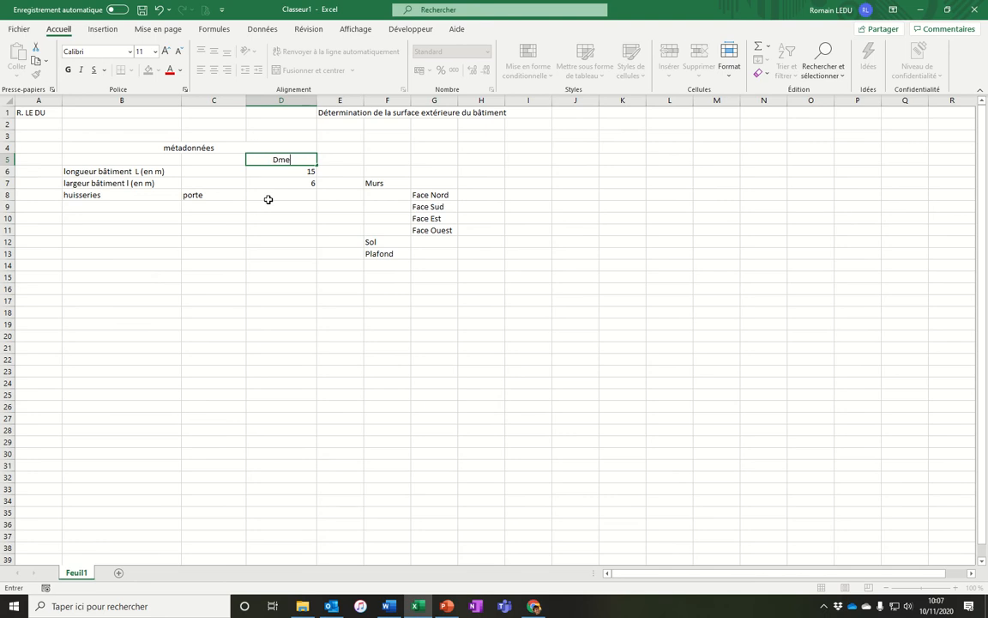
pyautogui.click(268, 199)
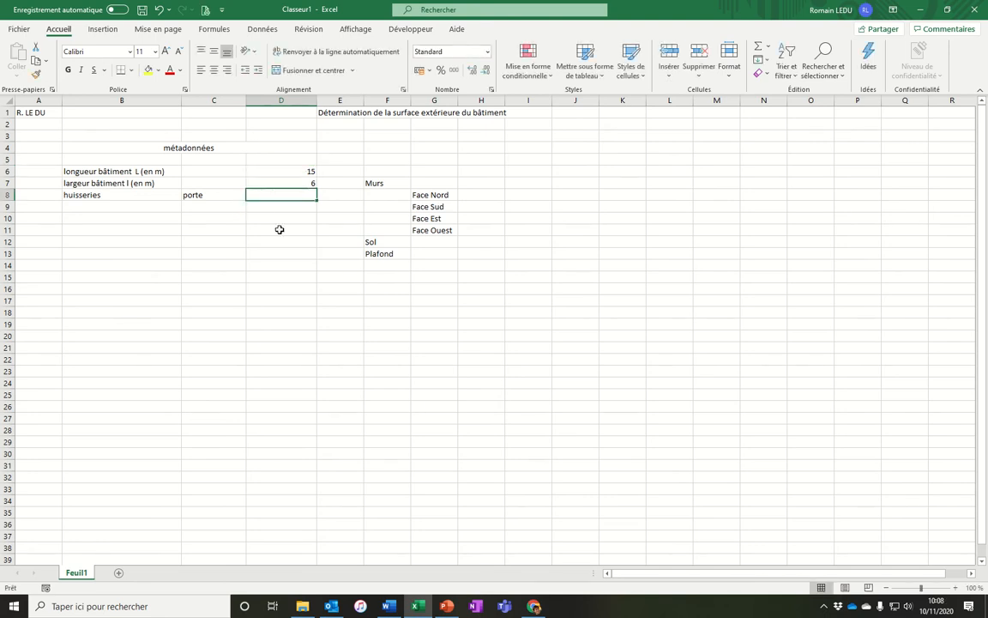
# Enter baie 1, baie 2 and baie 3 in C9 to C11 under porte.
pyautogui.click(215, 207)
pyautogui.write('baie')
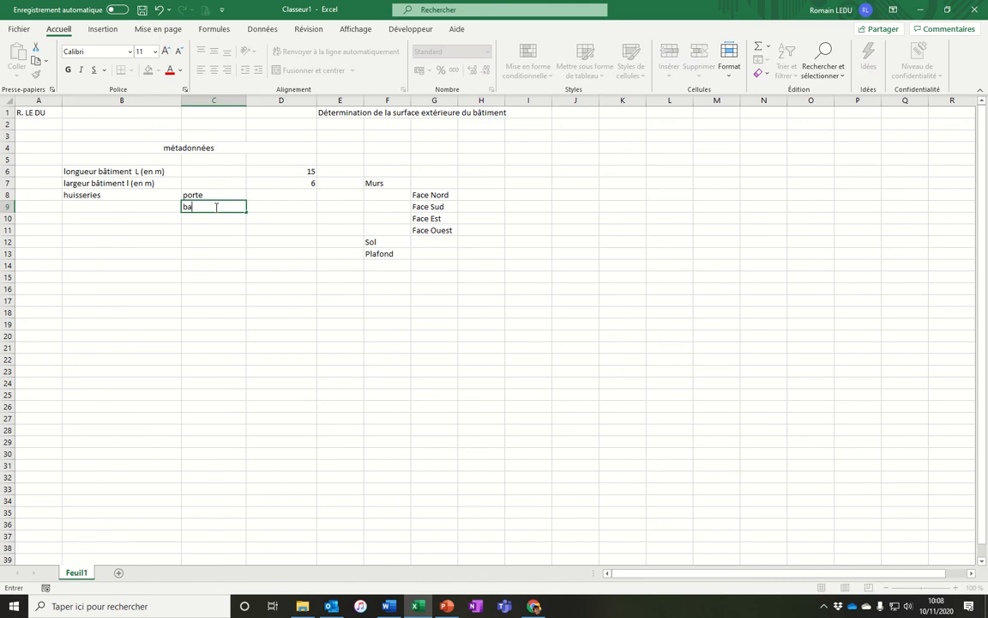
pyautogui.press('Return')
pyautogui.doubleClick(215, 207)
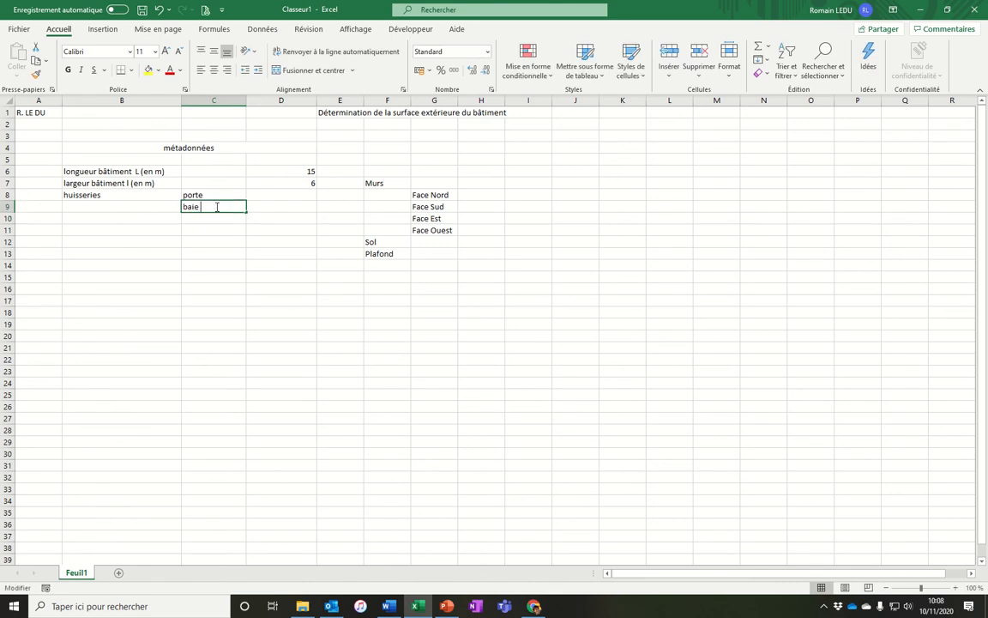
pyautogui.write('1')
pyautogui.press('Return')
pyautogui.write('baier')
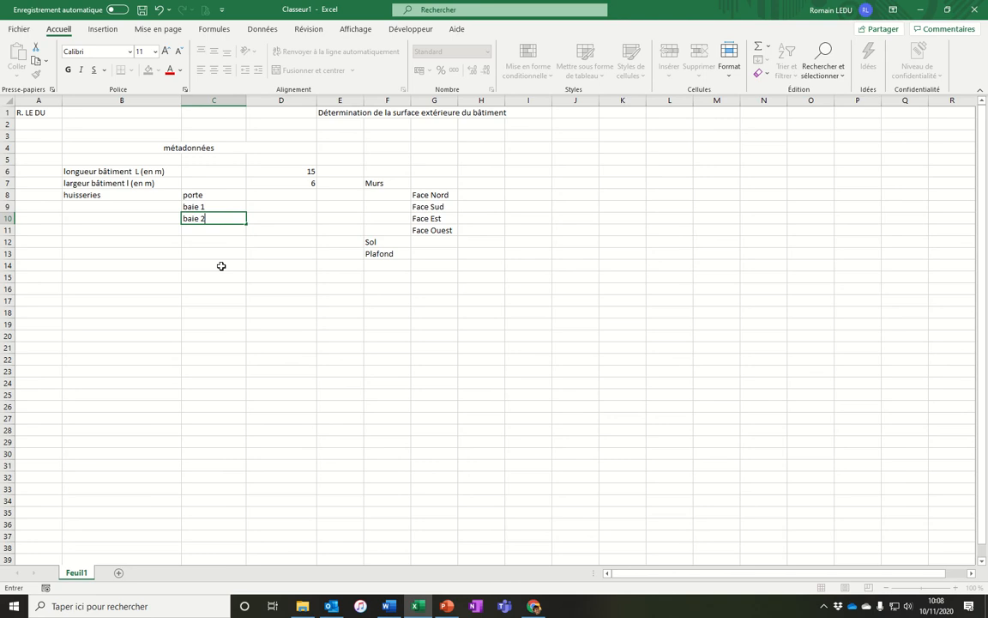
pyautogui.press('Return')
pyautogui.write('bie')
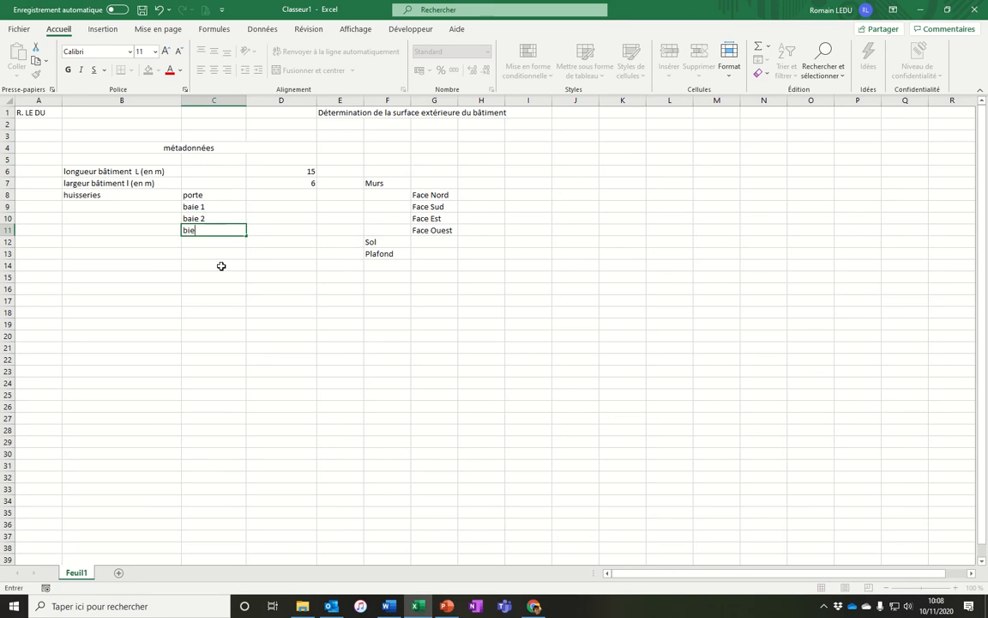
pyautogui.press('Return')
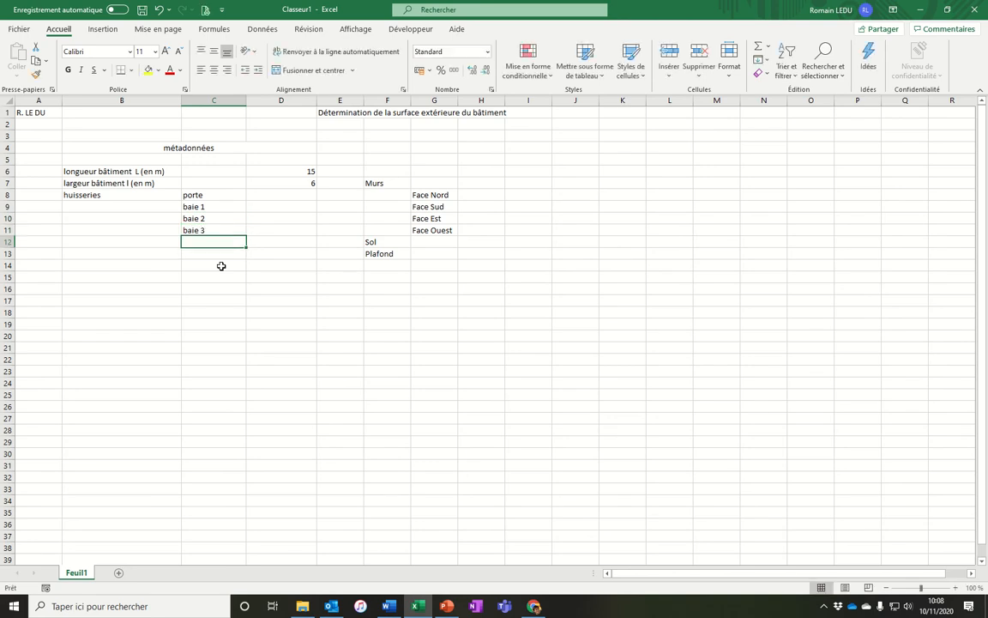
# Rename the label in B8 to "huisseries (surface en m²)".
pyautogui.click(271, 207)
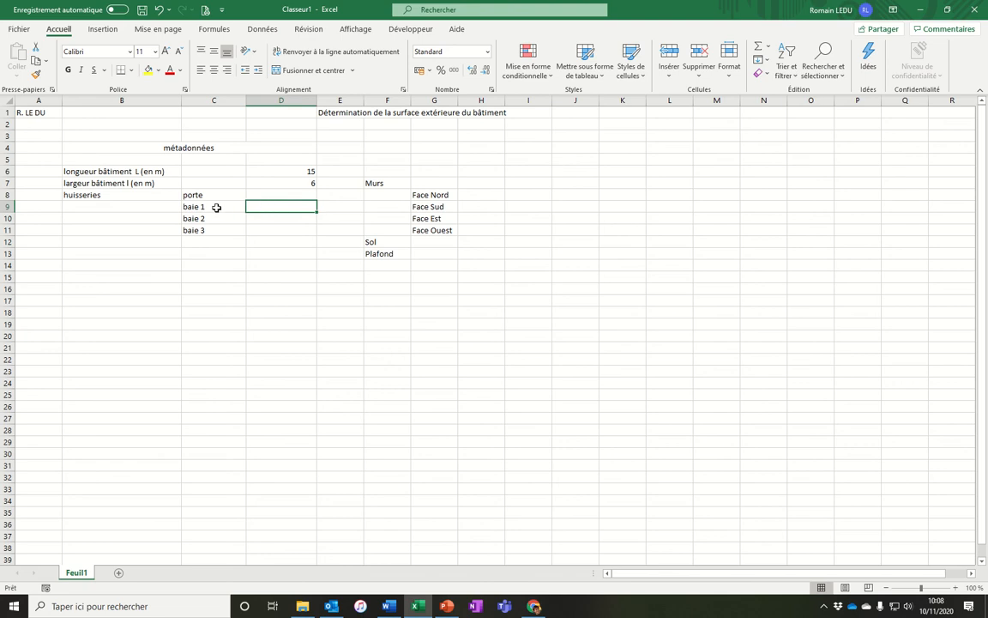
pyautogui.doubleClick(124, 195)
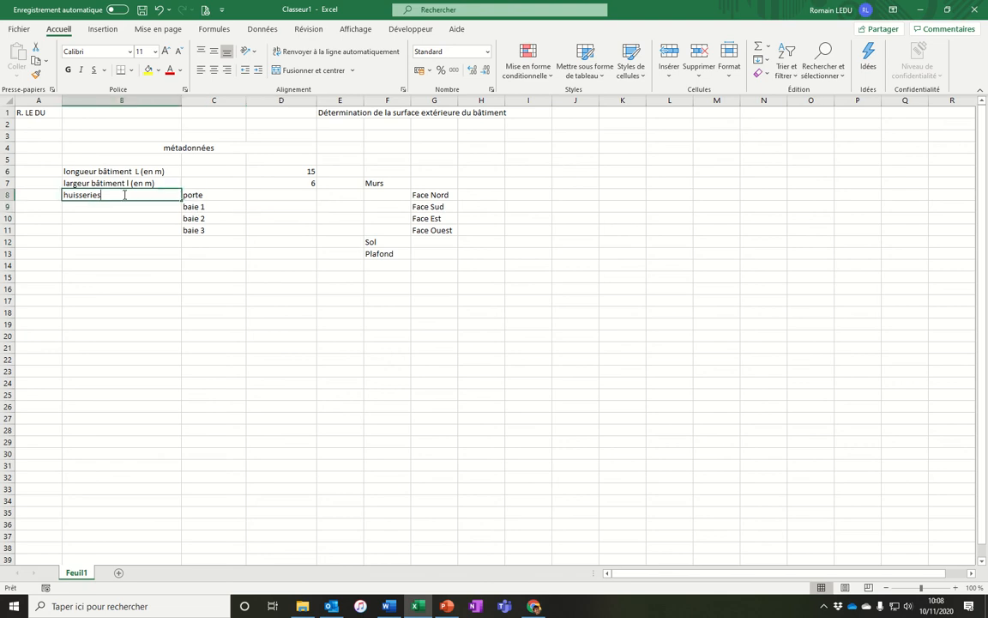
pyautogui.write('(surface')
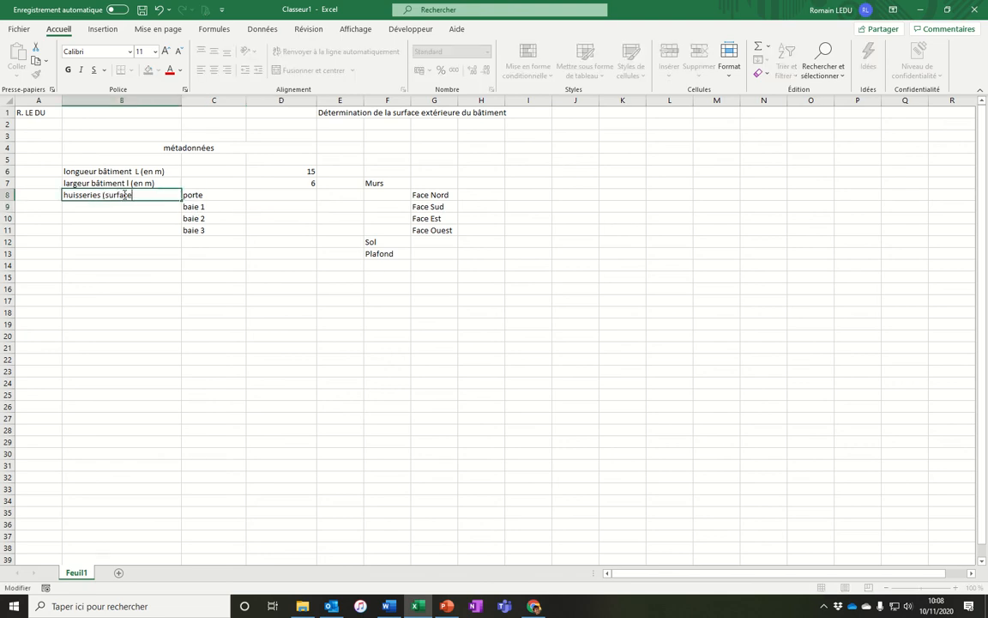
pyautogui.write(')')
pyautogui.press('Return')
pyautogui.click(123, 195)
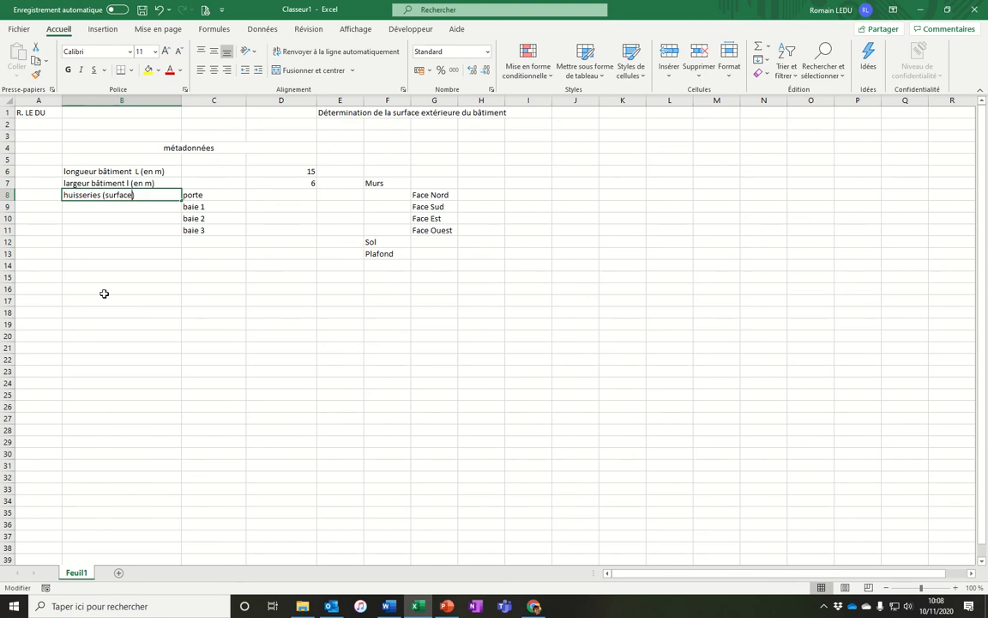
pyautogui.write('e')
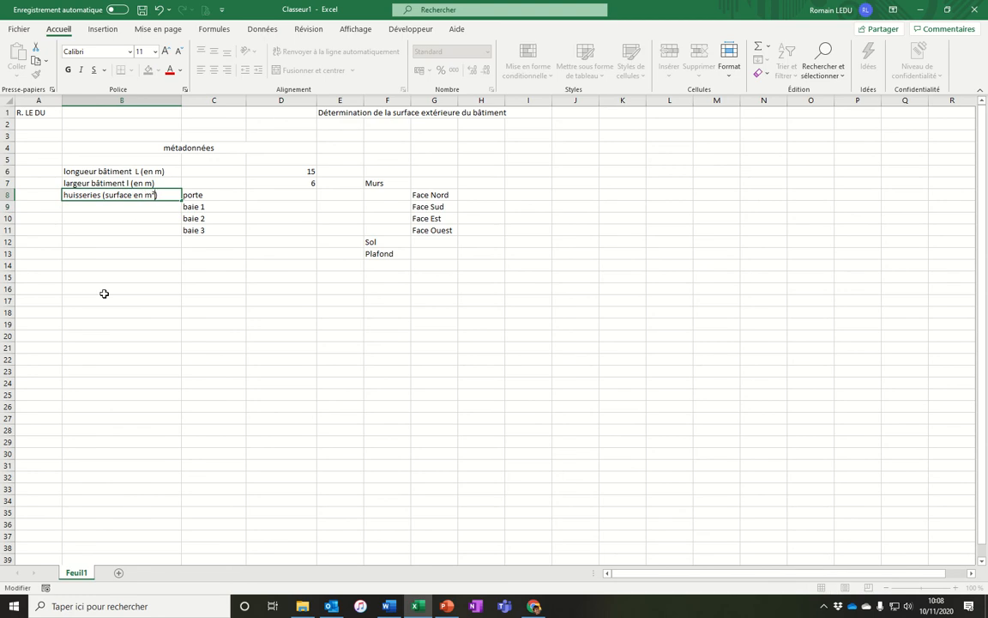
pyautogui.write('n m²')
# Enter 2 as the porte surface in D8.
pyautogui.click(287, 194)
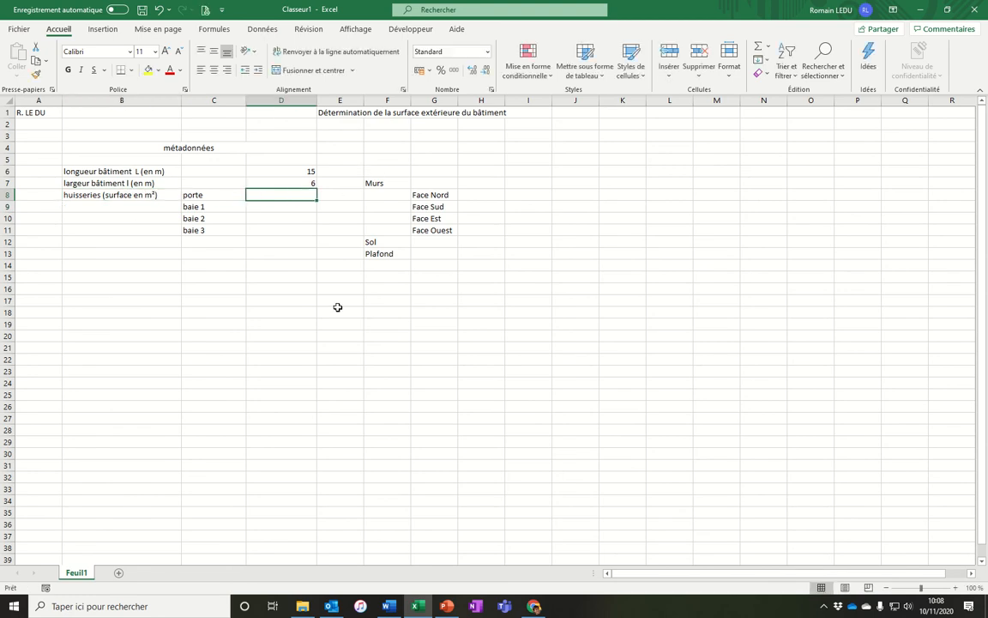
pyautogui.write('2')
pyautogui.press('Return')
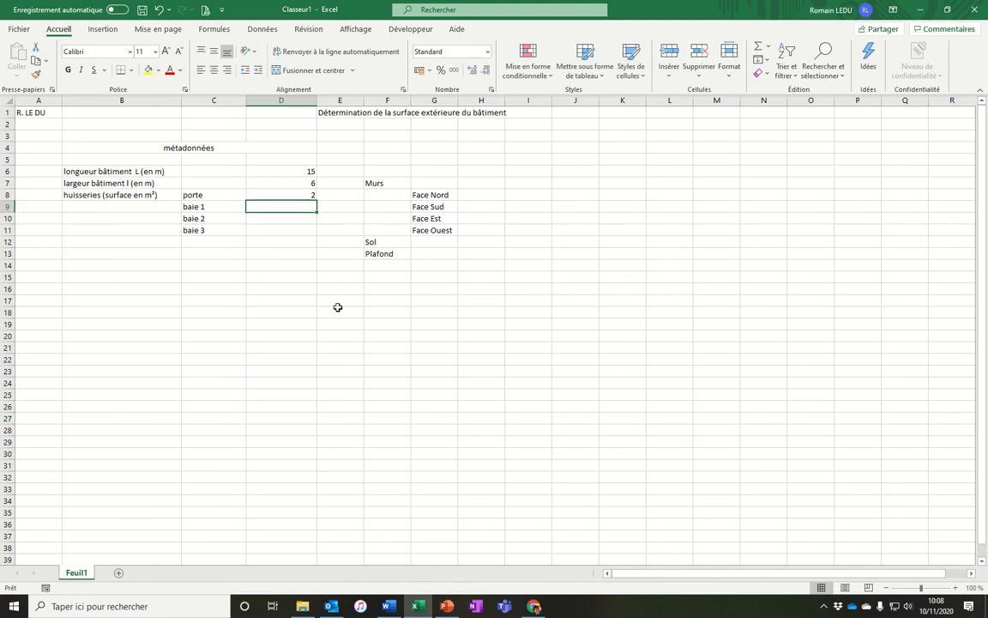
# Check the diagram and enter the formula =4*2,2 as the baie 1 surface in D9.
pyautogui.hotkey('alt', 'Tab')
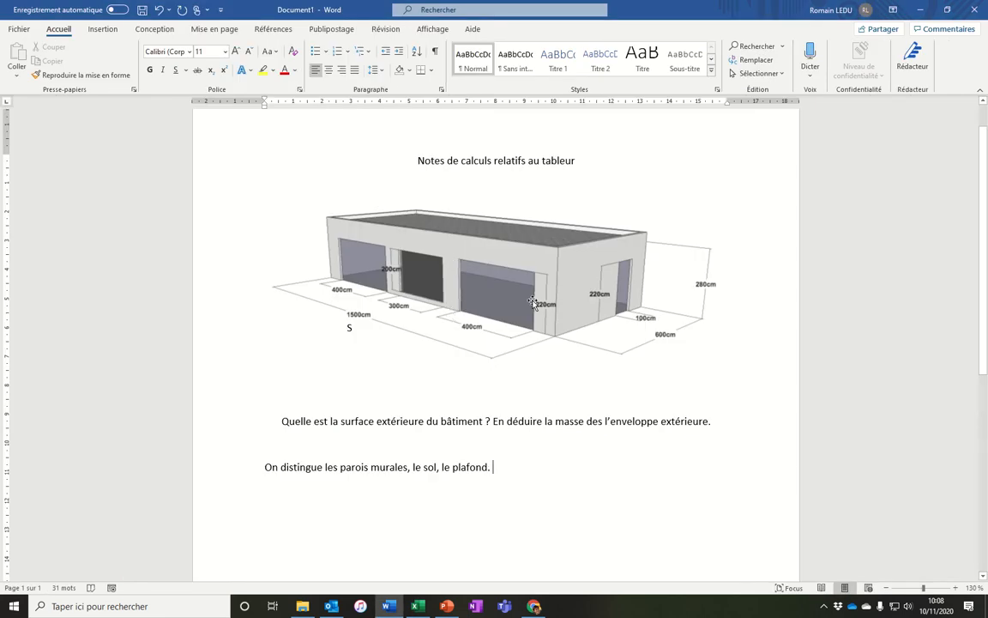
pyautogui.hotkey('alt', 'Tab')
pyautogui.write('=')
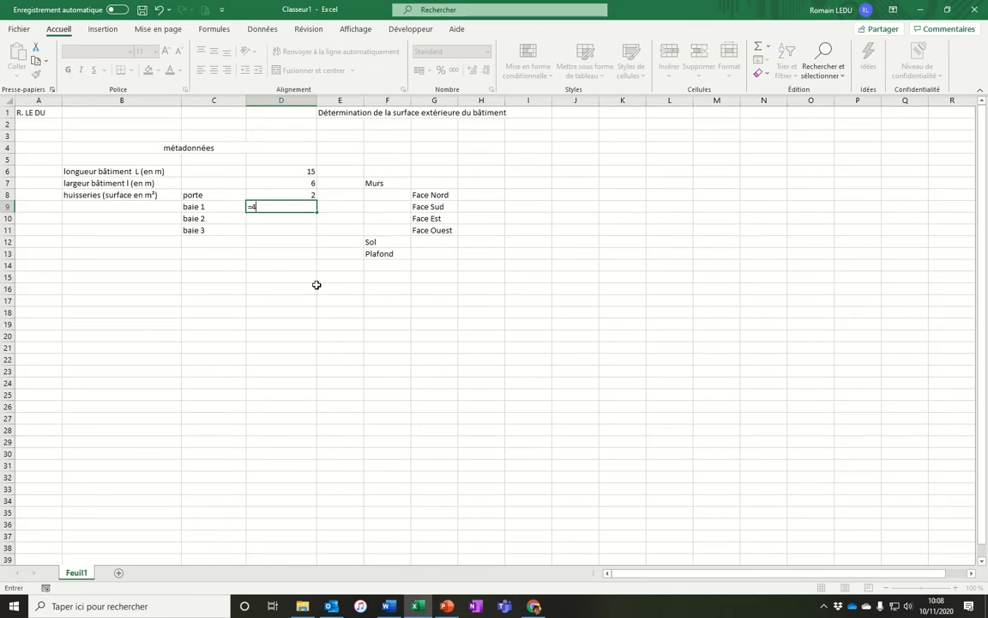
pyautogui.write('4*2,2')
pyautogui.press('Return')
# Check the diagram and enter the formula =3*2 as the baie 2 surface in D10.
pyautogui.hotkey('alt', 'Tab')
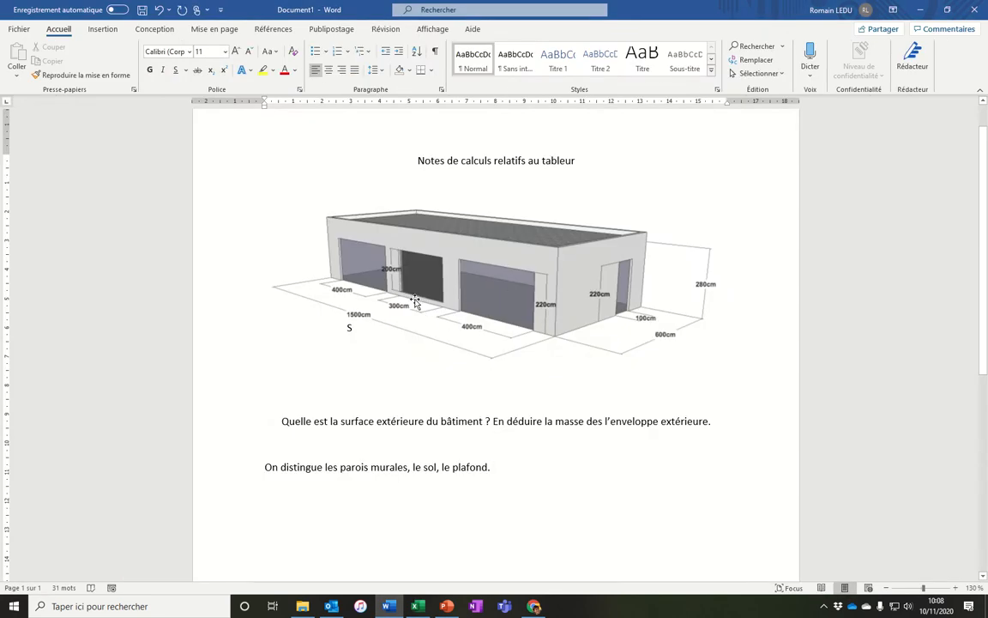
pyautogui.hotkey('alt', 'Tab')
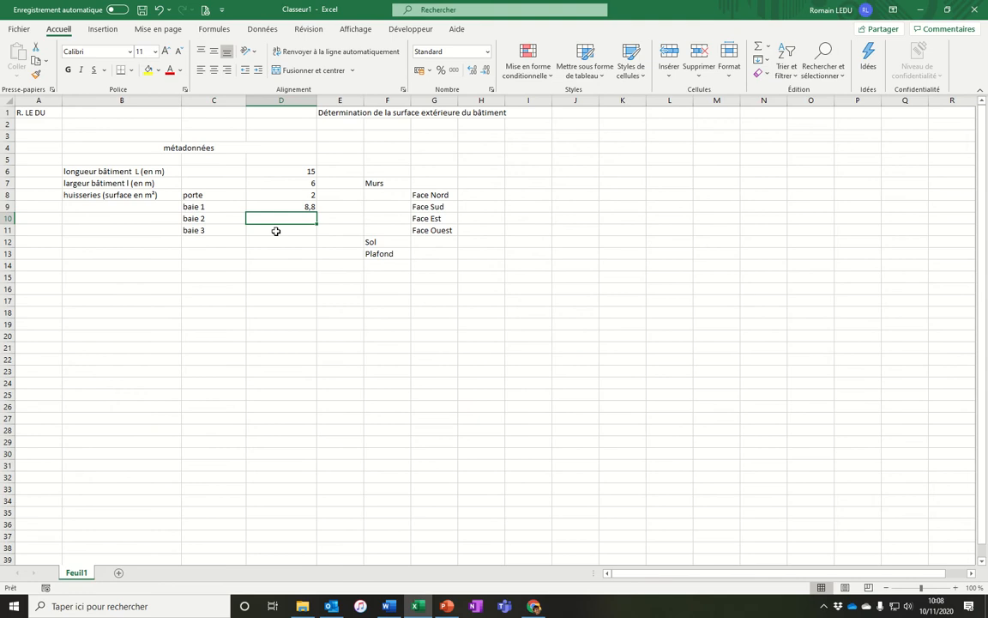
pyautogui.write('=')
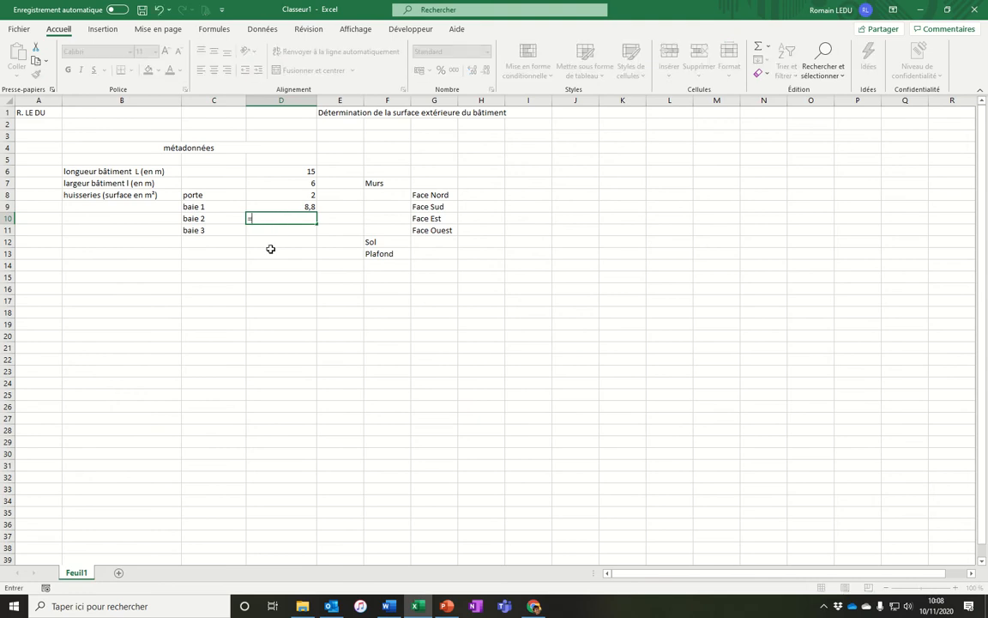
pyautogui.write('3*2')
pyautogui.press('Return')
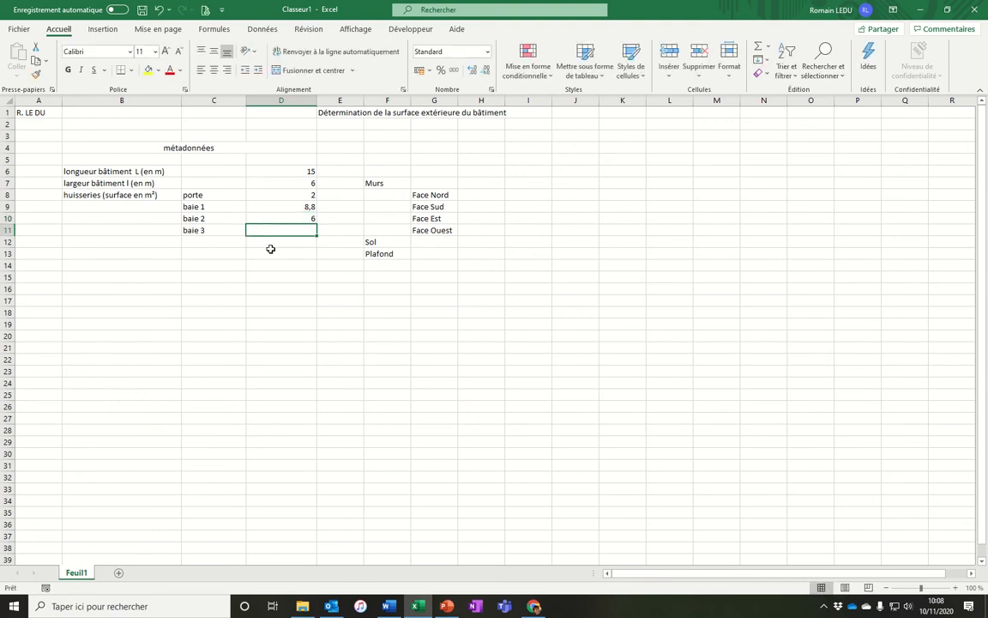
# Check the diagram and enter the formula =4*2 as the baie 3 surface in D11.
pyautogui.hotkey('alt', 'Tab')
pyautogui.hotkey('alt', 'Tab')
pyautogui.write('=')
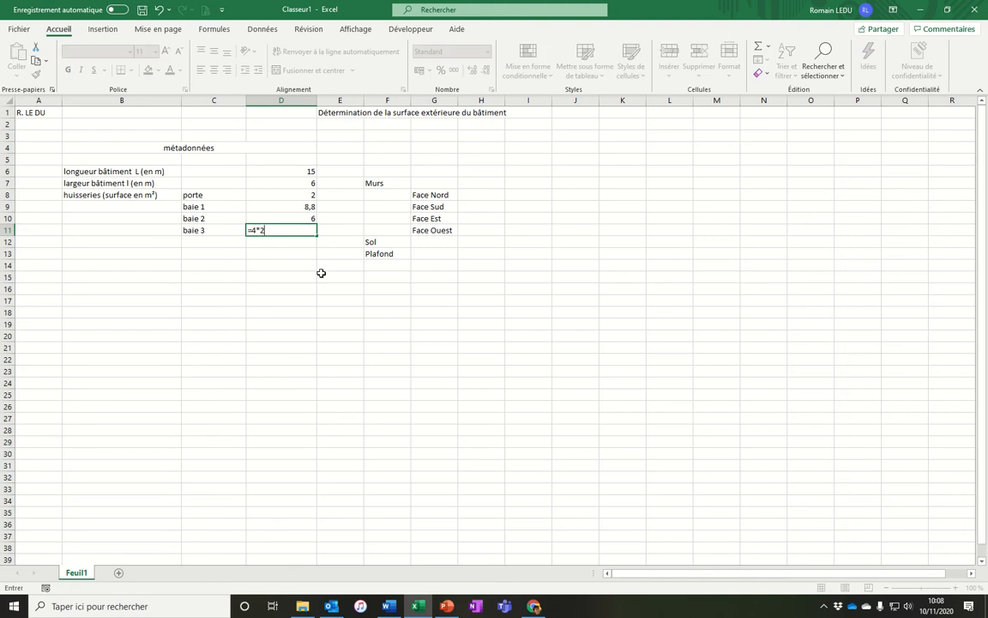
pyautogui.write('4*2')
pyautogui.press('Return')
# Review the formulas behind the baie surfaces in D9 to D11.
pyautogui.moveTo(292, 207); pyautogui.dragTo(280, 228)
pyautogui.doubleClick(224, 206)
pyautogui.click(223, 220)
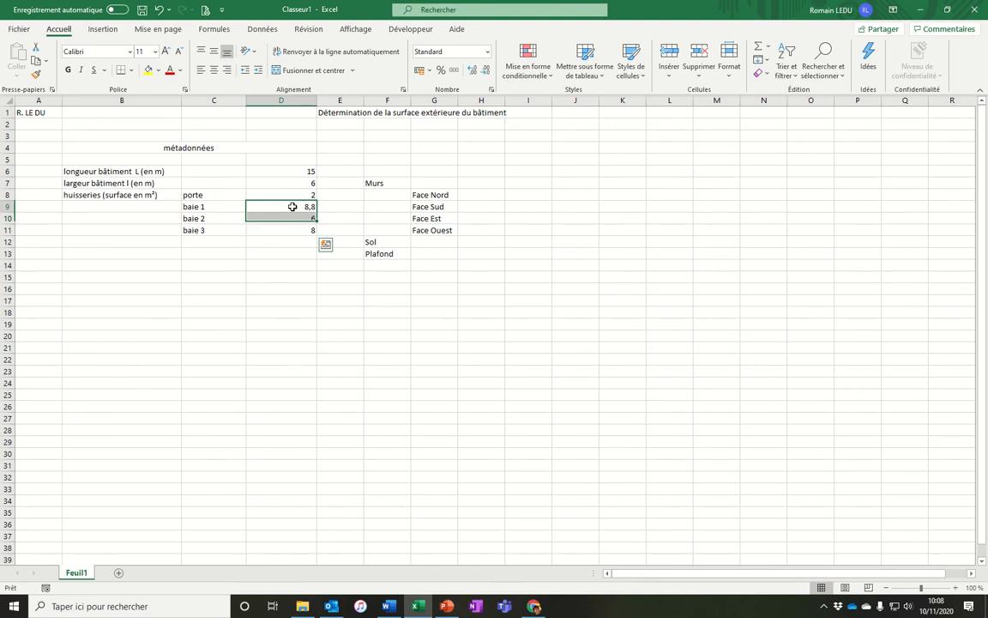
pyautogui.doubleClick(292, 207)
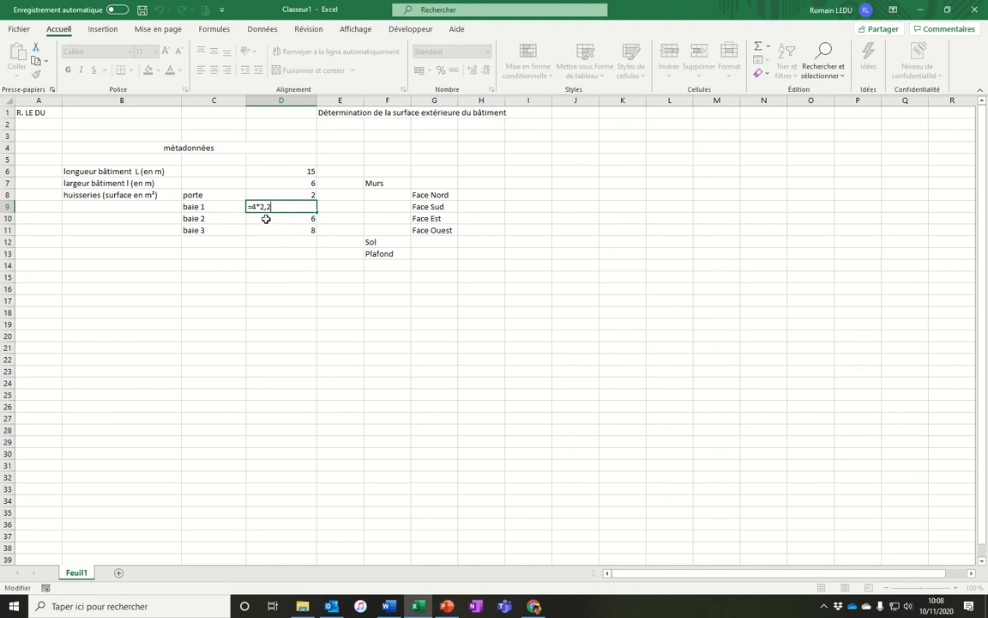
pyautogui.press('Escape')
pyautogui.doubleClick(276, 217)
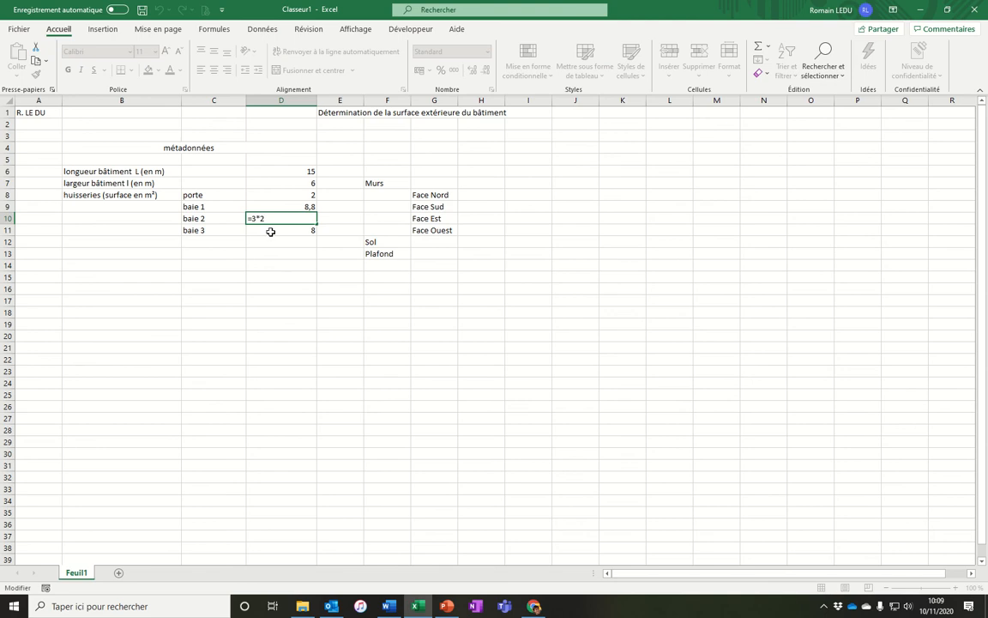
pyautogui.press('Return')
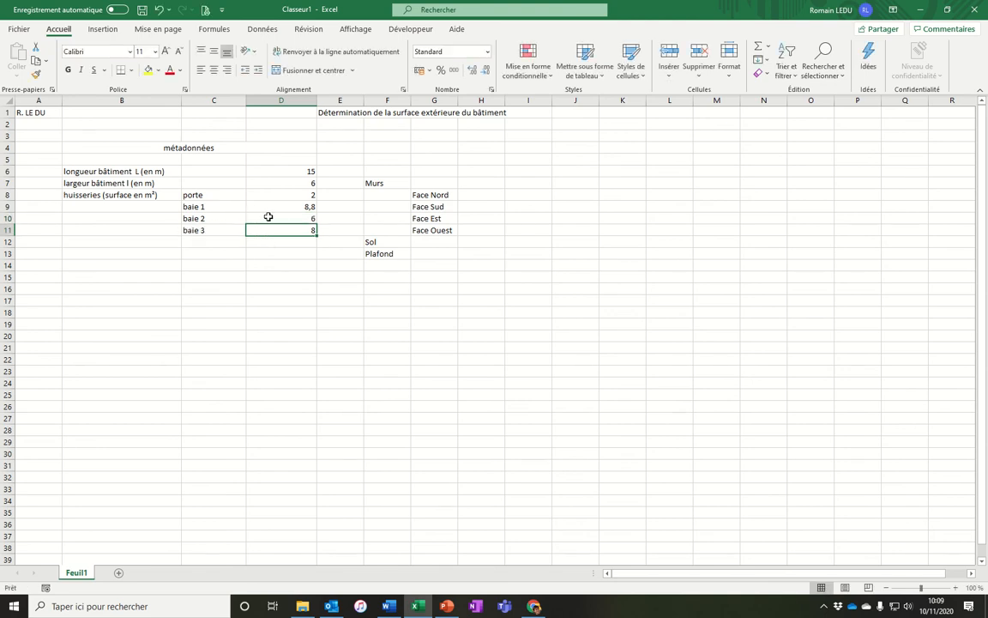
pyautogui.moveTo(262, 207); pyautogui.dragTo(275, 225)
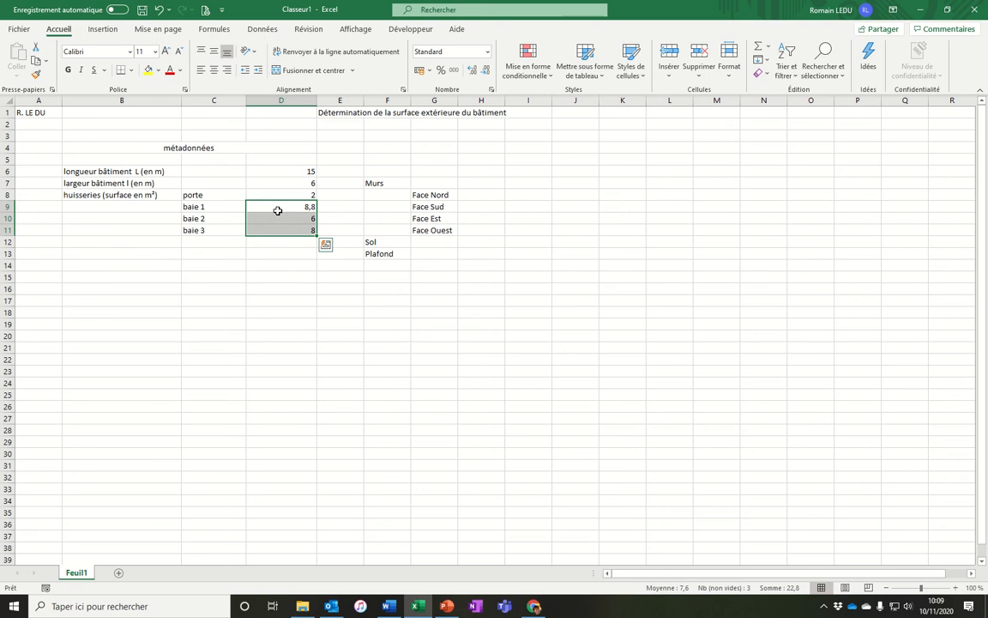
pyautogui.press('F2')
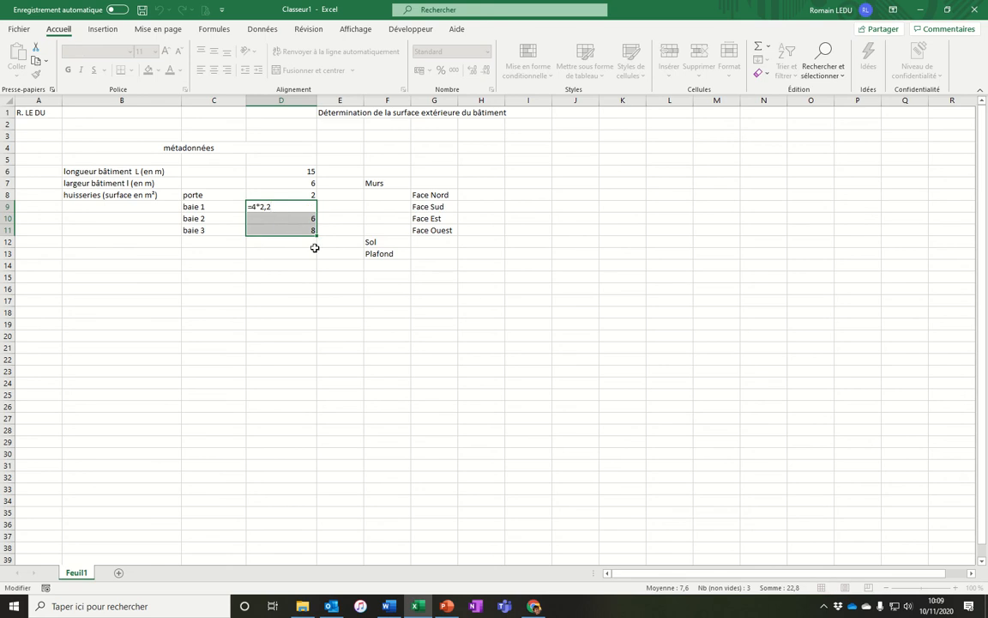
pyautogui.press('Escape')
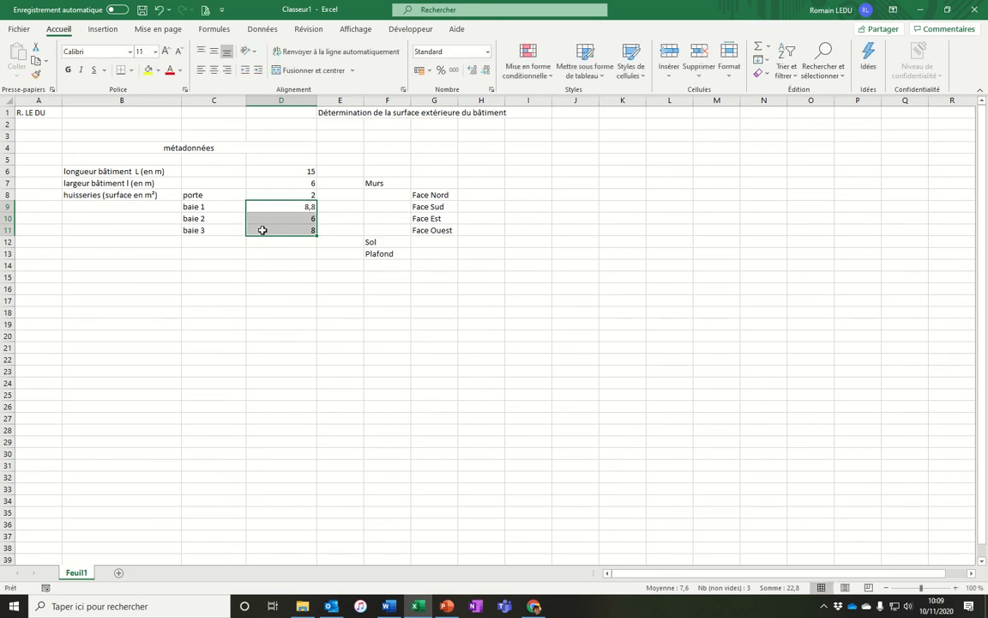
pyautogui.click(479, 196)
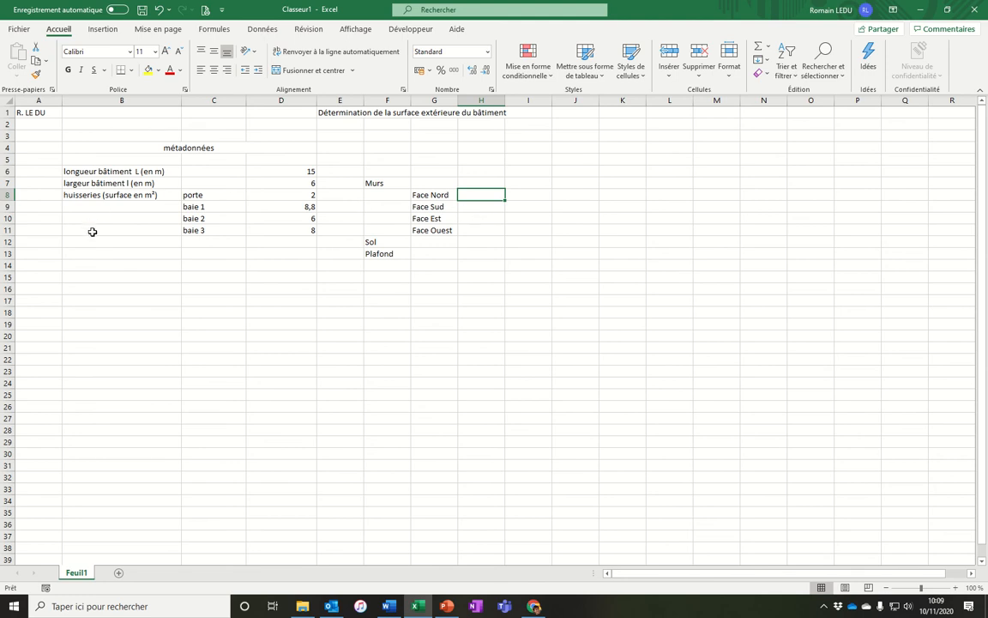
# Enter the label "hauteur bâtiment" in B5 of the inserted row, checking the diagram.
pyautogui.click(88, 158)
pyautogui.write('hau')
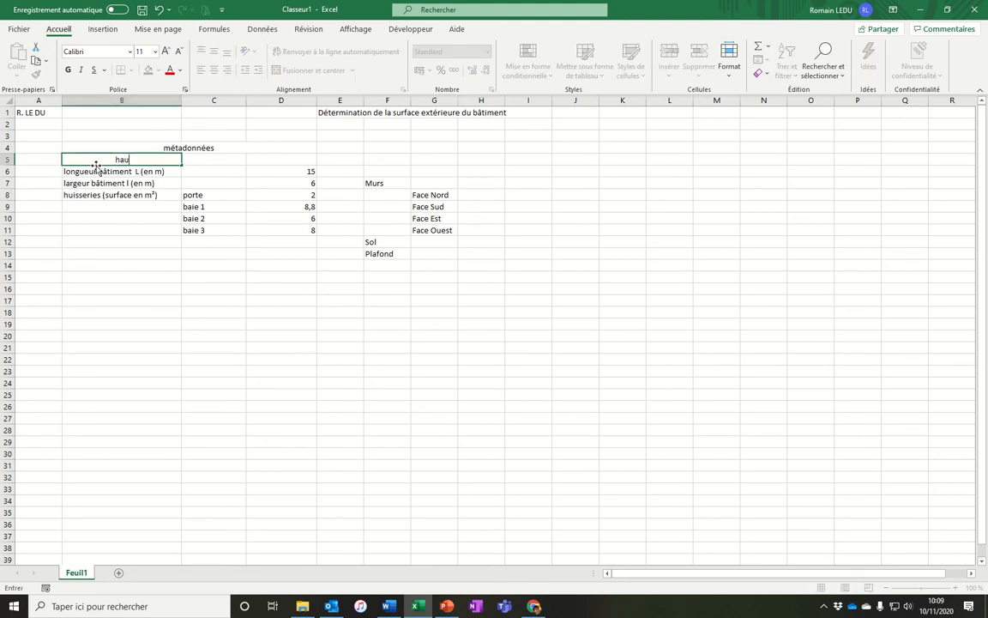
pyautogui.write('teur bâtiment')
pyautogui.press('Return')
pyautogui.hotkey('alt', 'Tab')
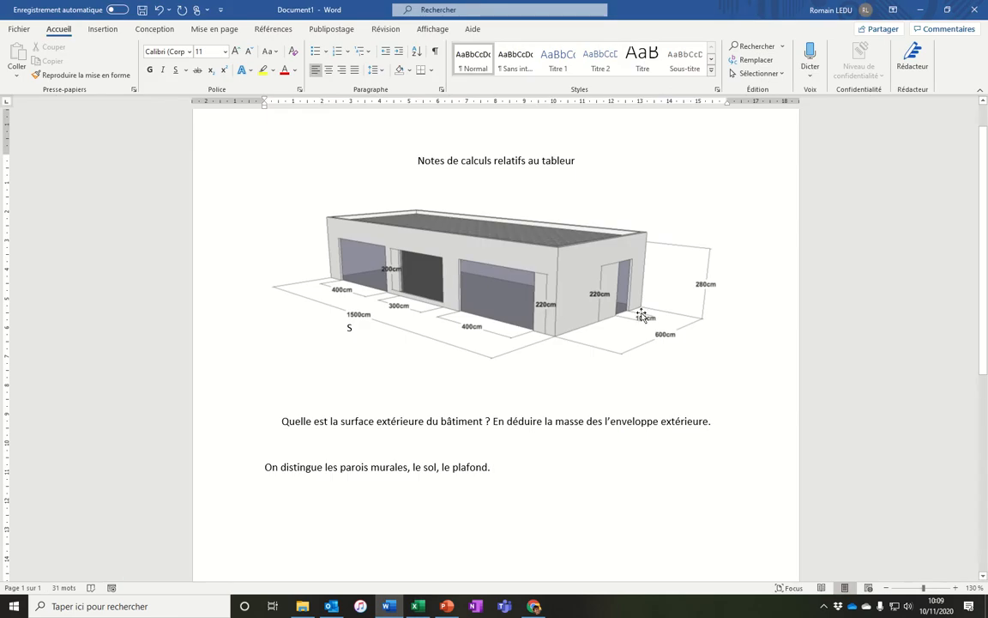
pyautogui.hotkey('alt', 'Tab')
# Append "(en m)" to the B5 label and enter 2,8 as the building height in D5.
pyautogui.doubleClick(151, 162)
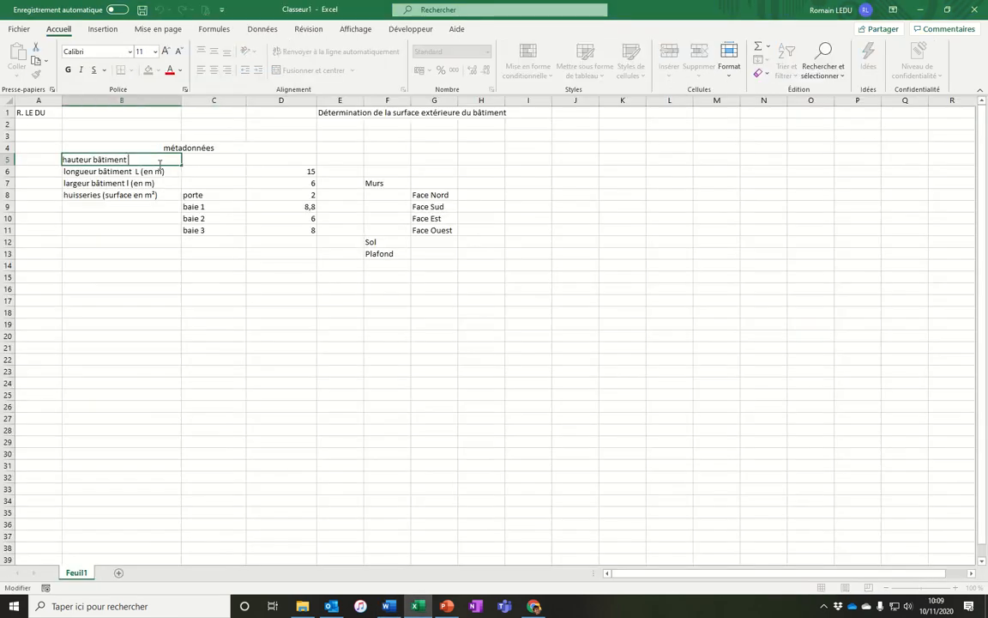
pyautogui.write('(en m)')
pyautogui.press('Tab')
pyautogui.write('2')
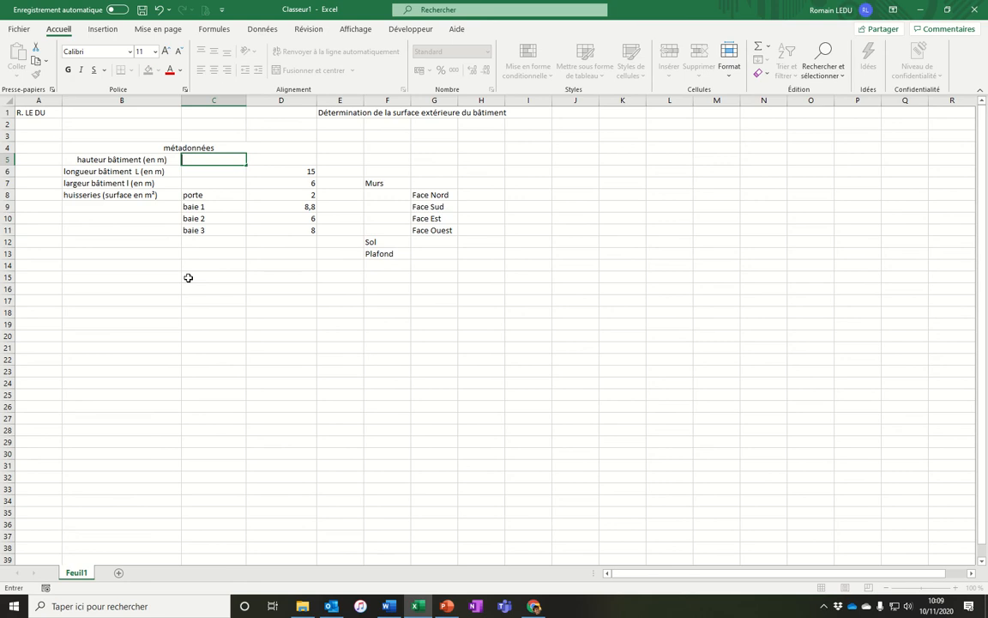
pyautogui.press('Tab')
pyautogui.write('2')
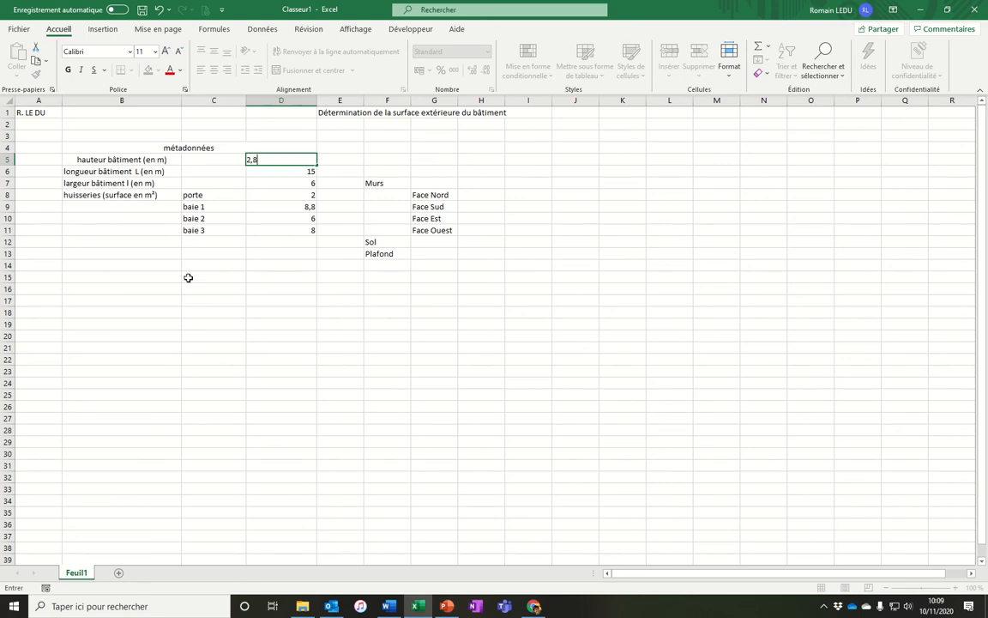
pyautogui.write(',8')
pyautogui.press('Return')
# Remove the centering from the building height row across B5 to D5.
pyautogui.click(295, 163)
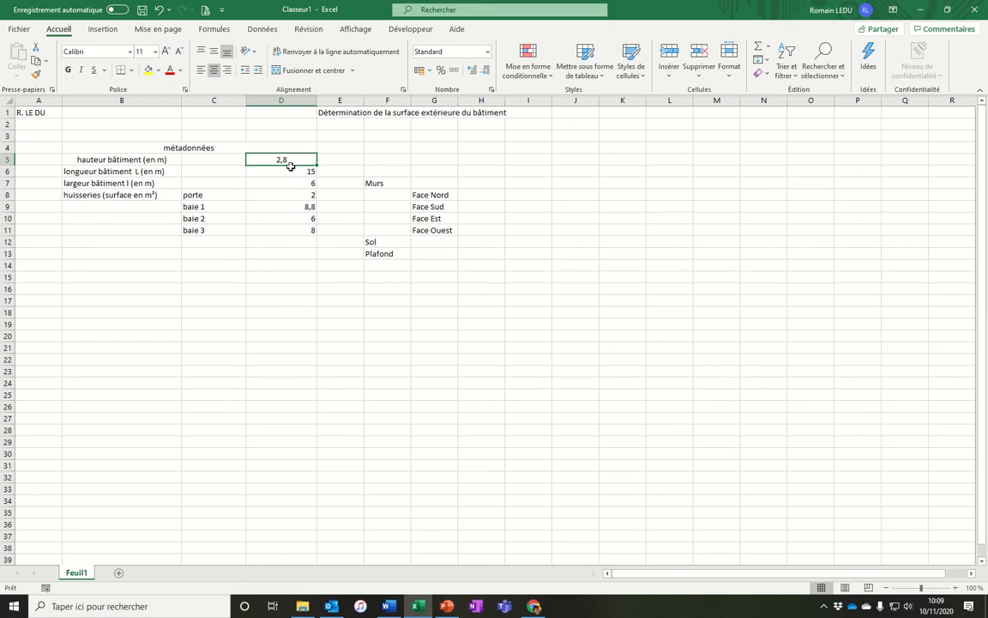
pyautogui.moveTo(142, 159); pyautogui.dragTo(272, 158)
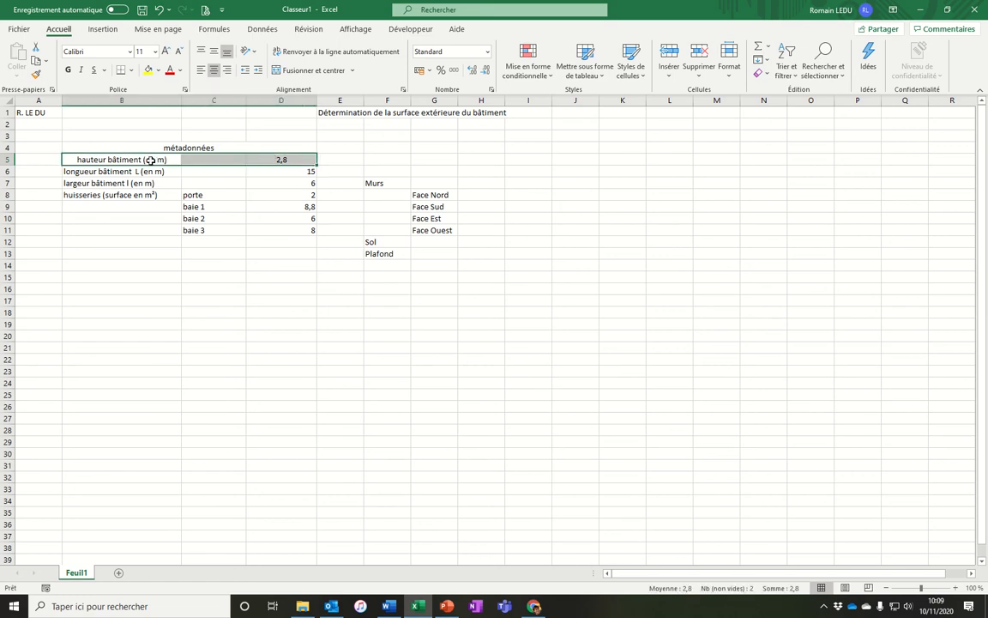
pyautogui.click(213, 70)
pyautogui.click(275, 159)
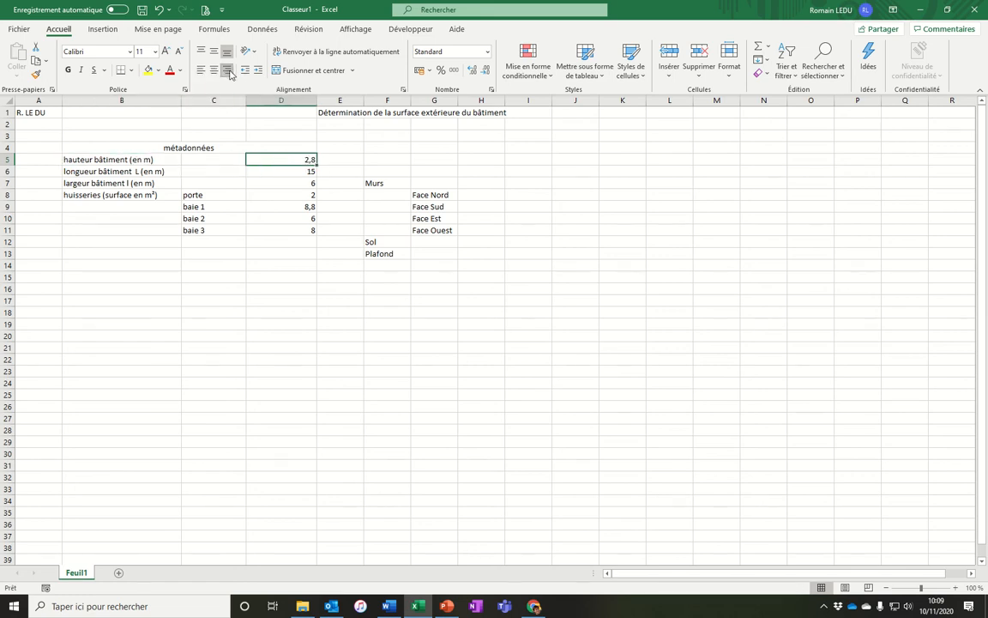
pyautogui.click(464, 195)
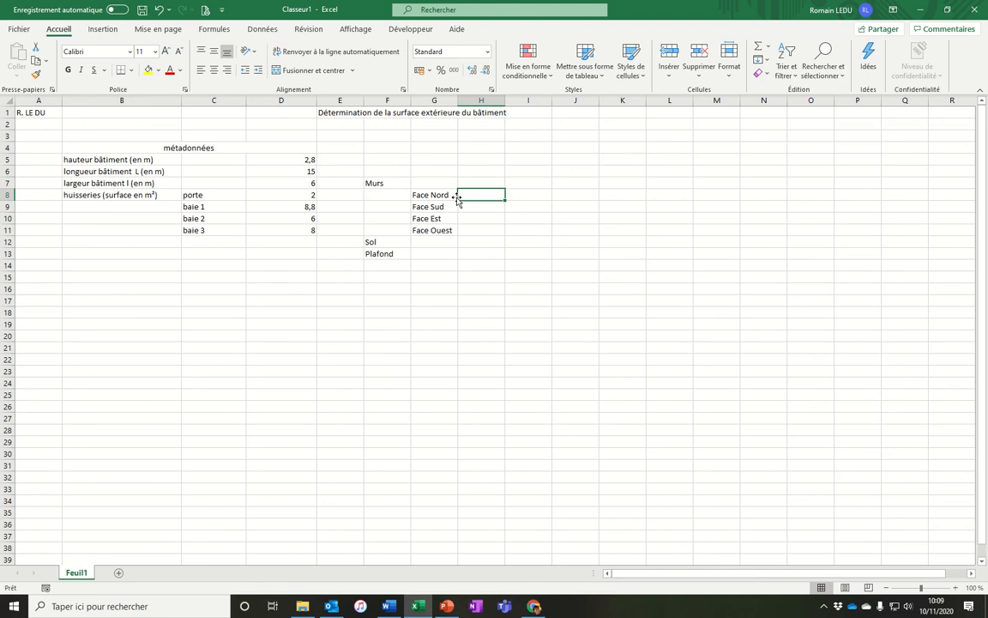
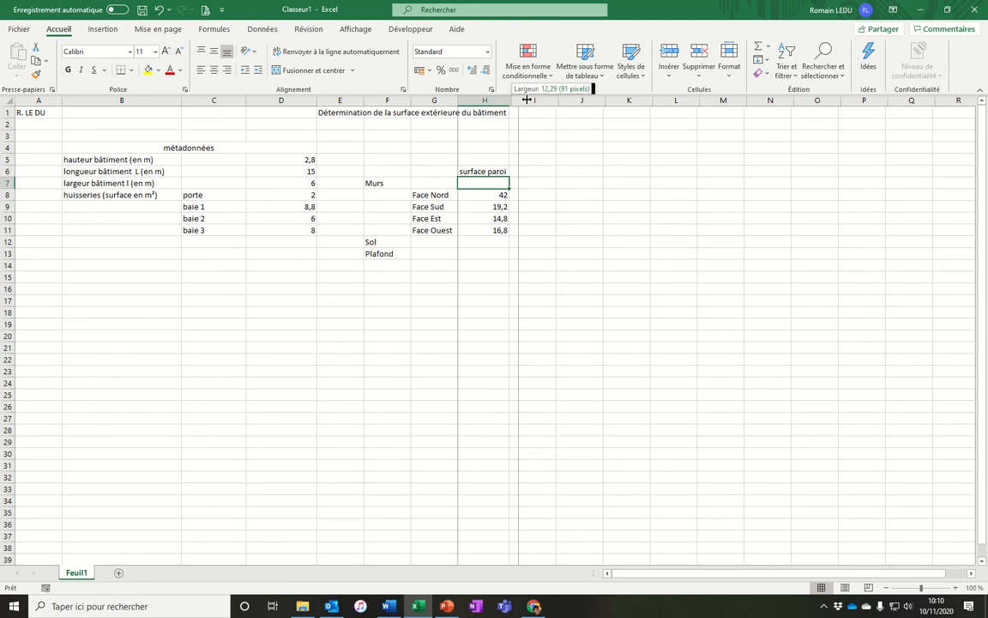
# Sum the four face surfaces H8 to H11 into the Murs total in H7.
pyautogui.write('=')
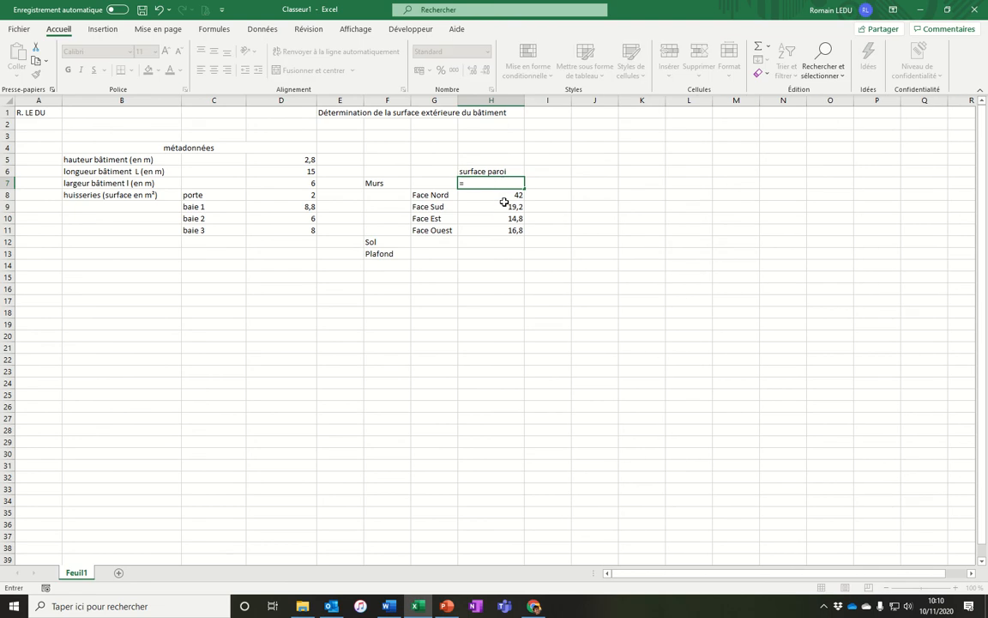
pyautogui.write('somme(')
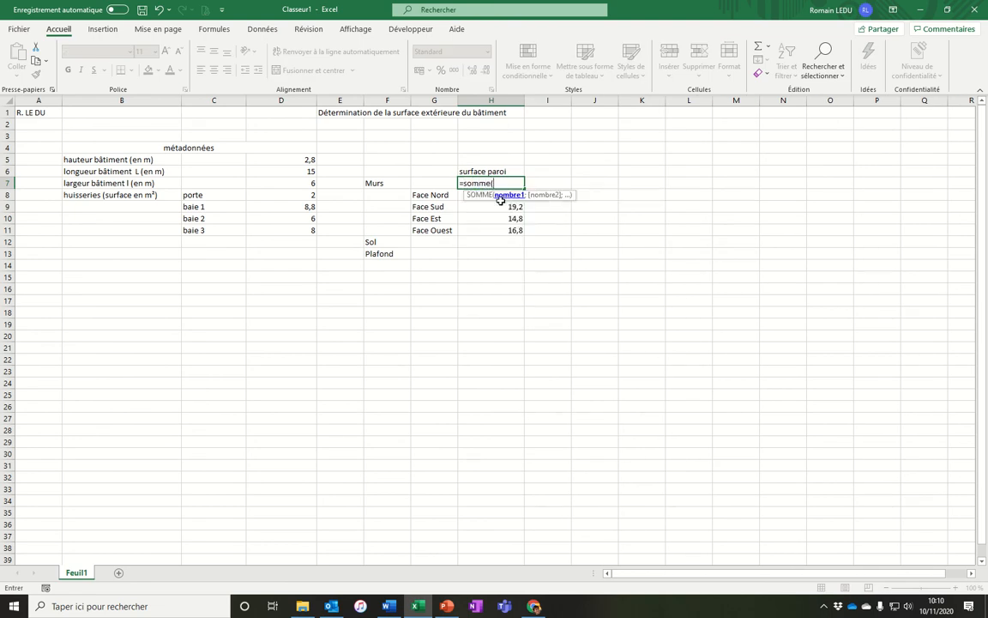
pyautogui.moveTo(459, 195); pyautogui.dragTo(458, 228)
pyautogui.press('Return')
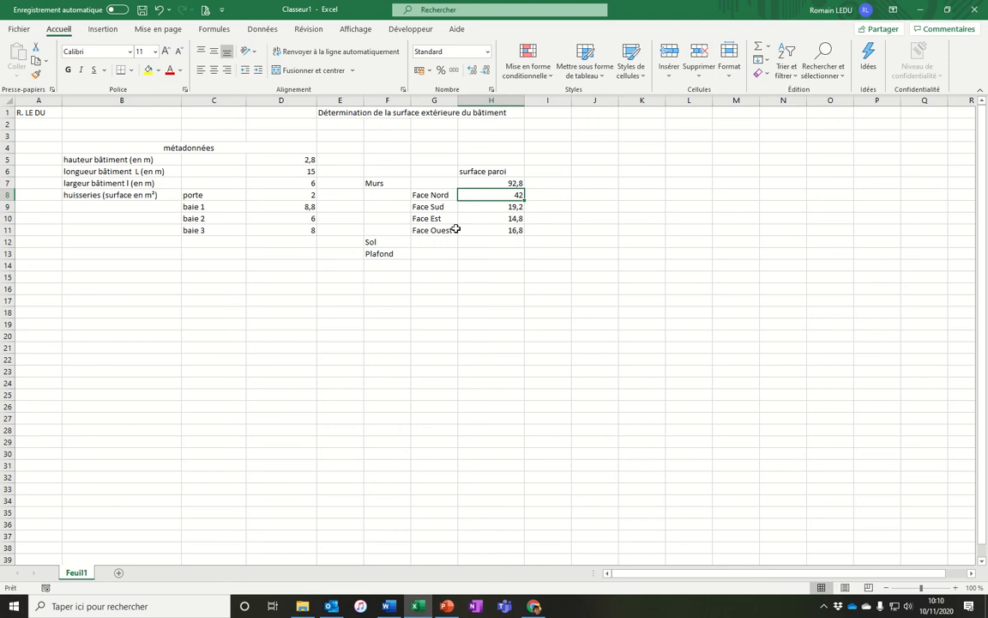
# Compute the Sol surface in H12 as building length times width (D6*D7).
pyautogui.moveTo(376, 183); pyautogui.dragTo(471, 234)
pyautogui.click(493, 242)
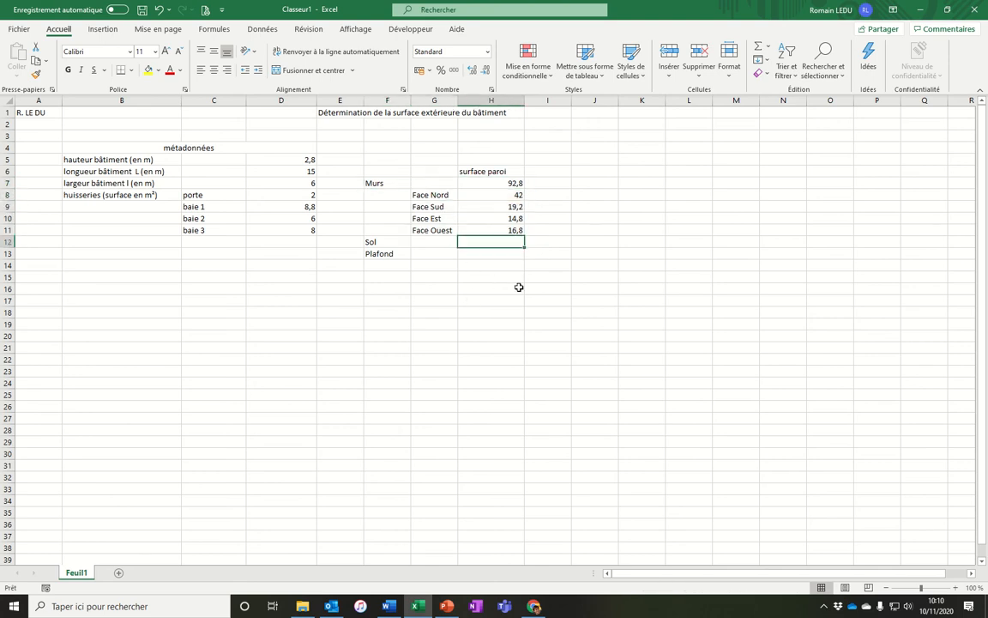
pyautogui.write('=l')
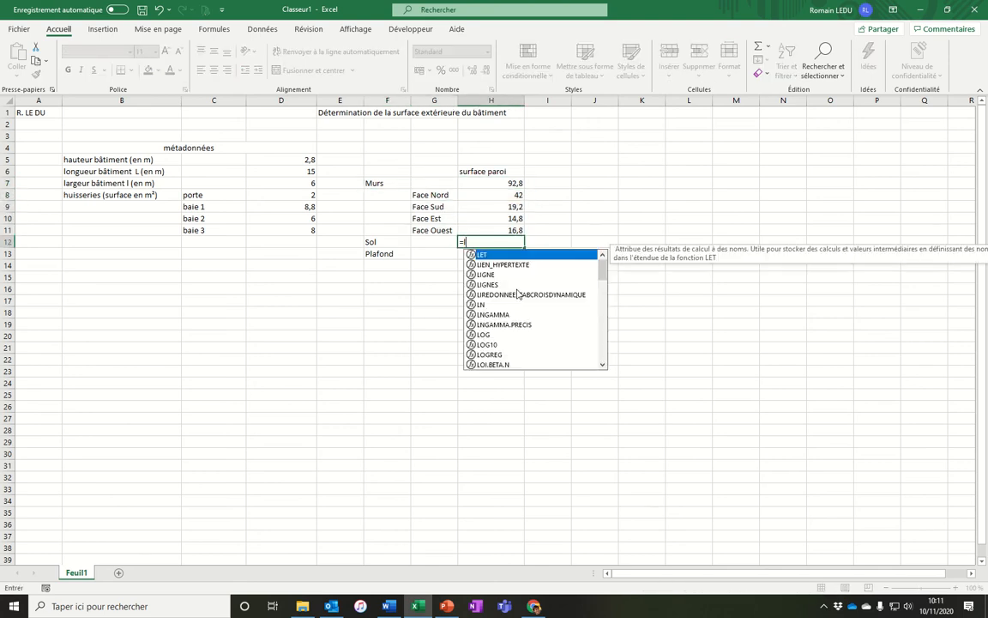
pyautogui.press('BackSpace')
pyautogui.click(289, 160)
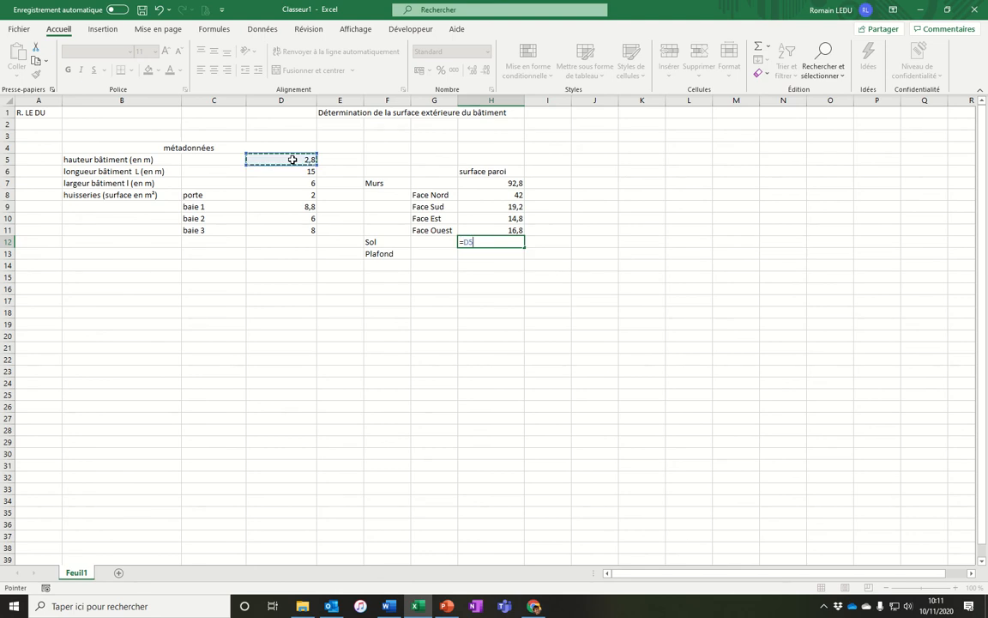
pyautogui.click(281, 173)
pyautogui.write('*')
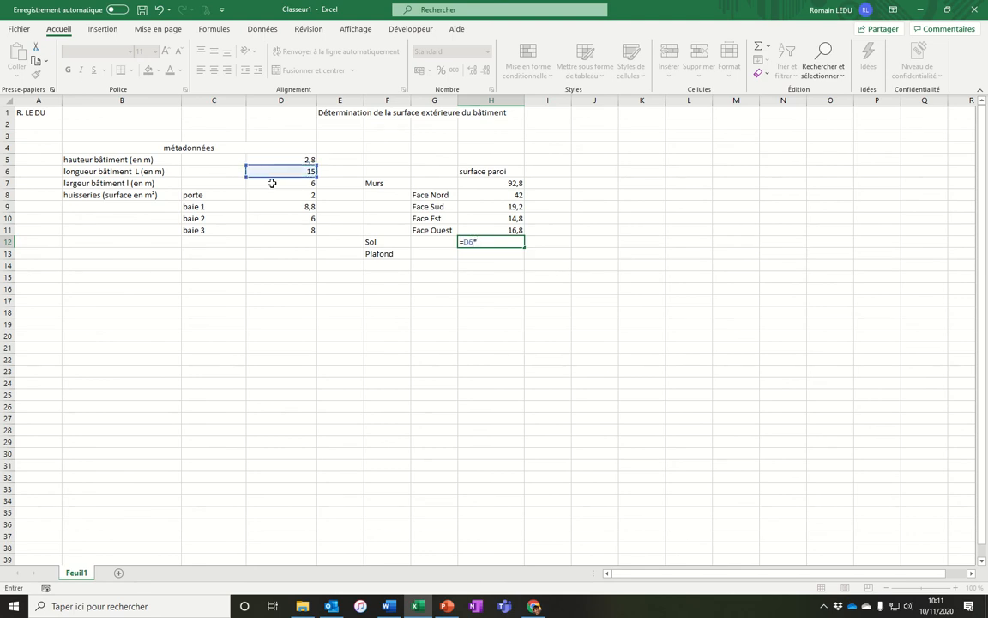
pyautogui.click(272, 183)
pyautogui.press('Return')
# Try to copy the Sol formula from H12 into the Plafond cell H13.
pyautogui.write('=')
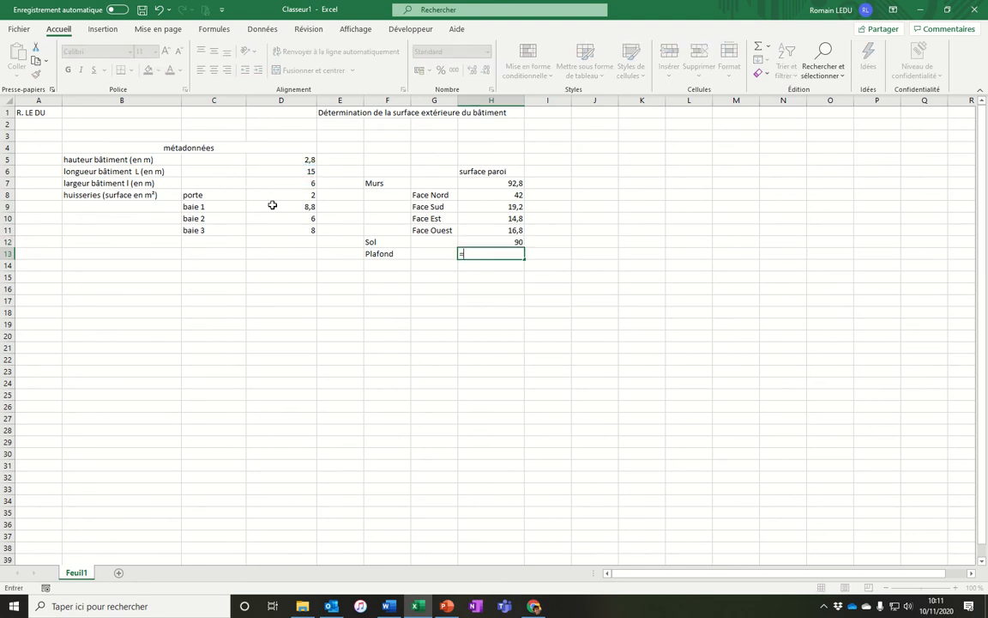
pyautogui.press('Escape')
pyautogui.doubleClick(495, 242)
pyautogui.moveTo(496, 242); pyautogui.dragTo(446, 246)
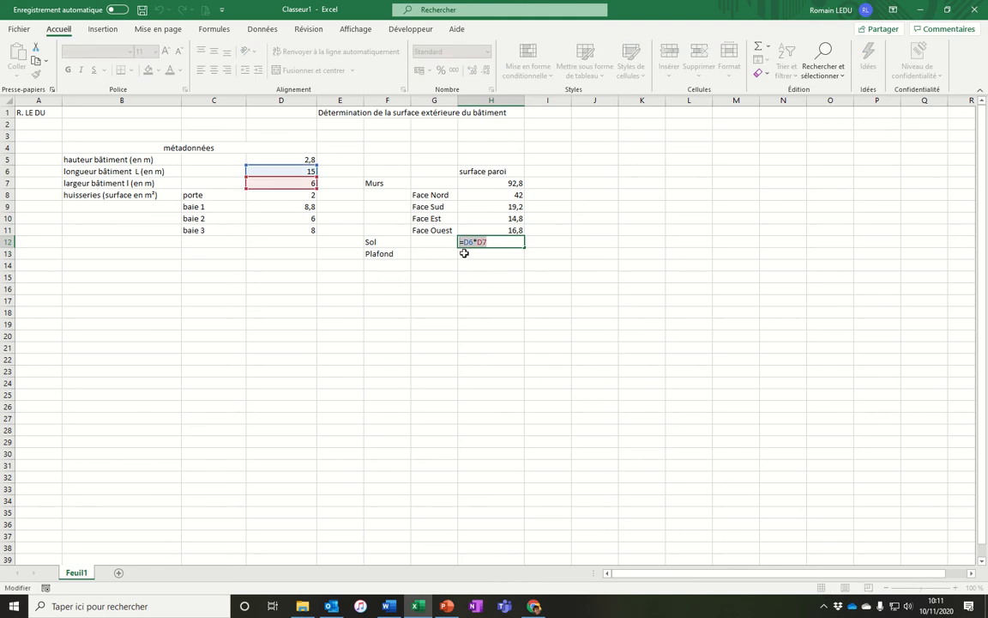
pyautogui.hotkey('ctrl', 'c')
pyautogui.click(476, 256)
pyautogui.press('Escape')
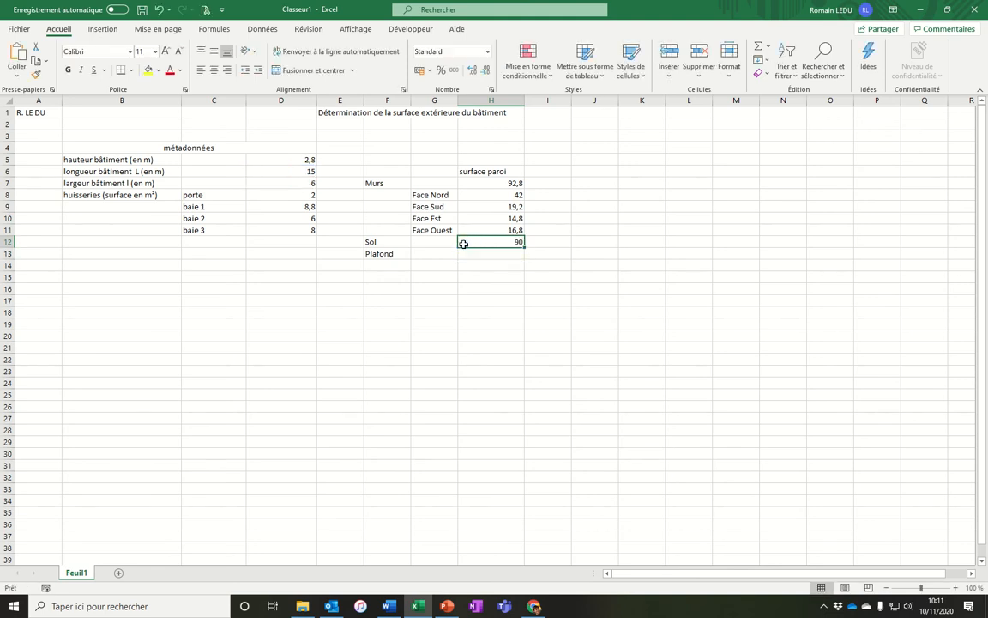
pyautogui.hotkey('ctrl', 'c')
pyautogui.press('Down')
pyautogui.press('Escape')
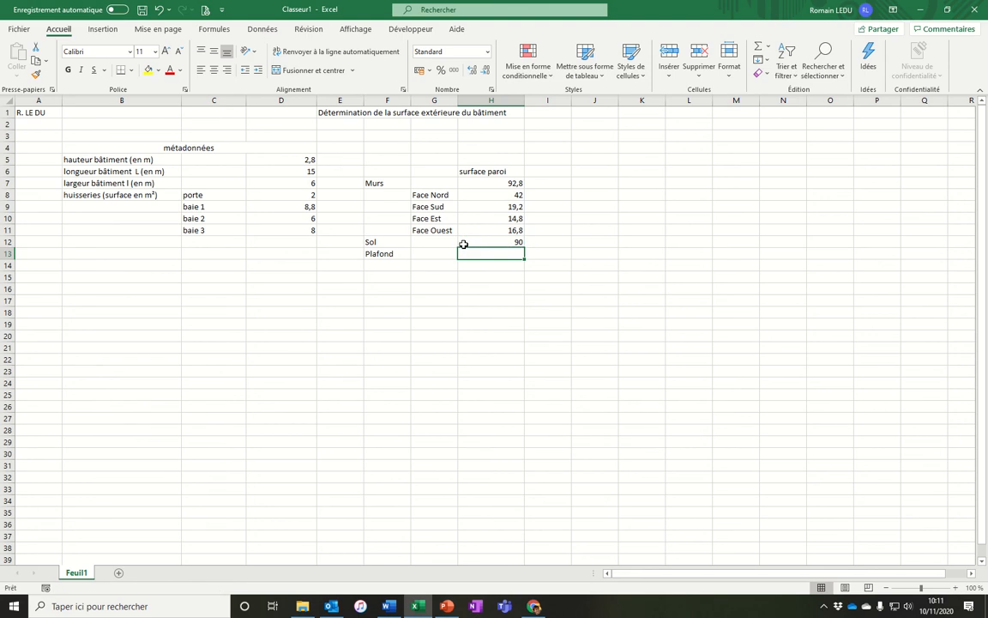
# Compute the Plafond surface in H13 as building length times width (D6*D7).
pyautogui.write('=')
pyautogui.click(283, 159)
pyautogui.click(293, 171)
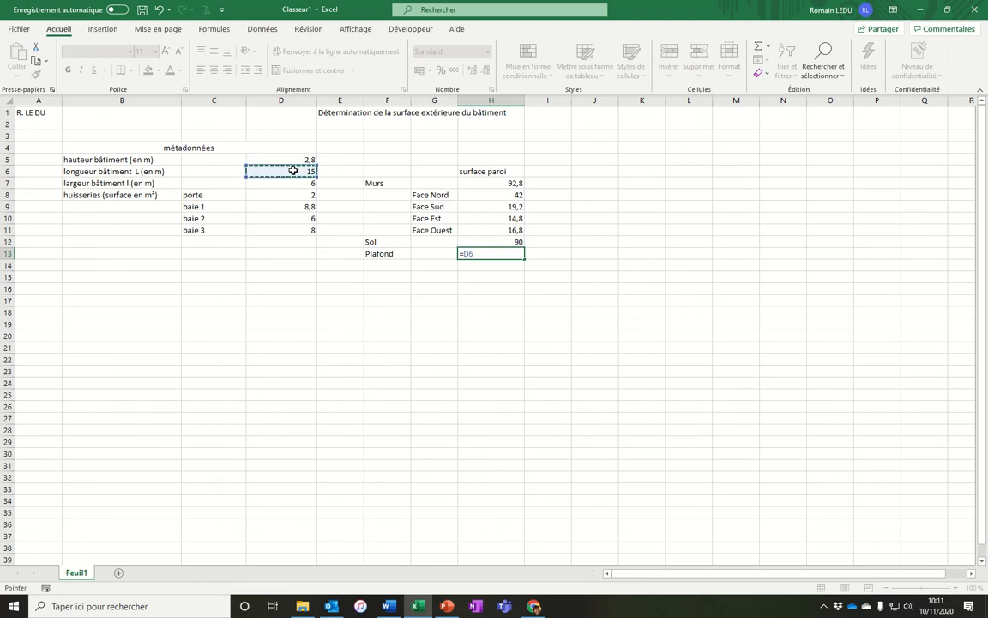
pyautogui.write('*')
pyautogui.click(287, 183)
pyautogui.press('Return')
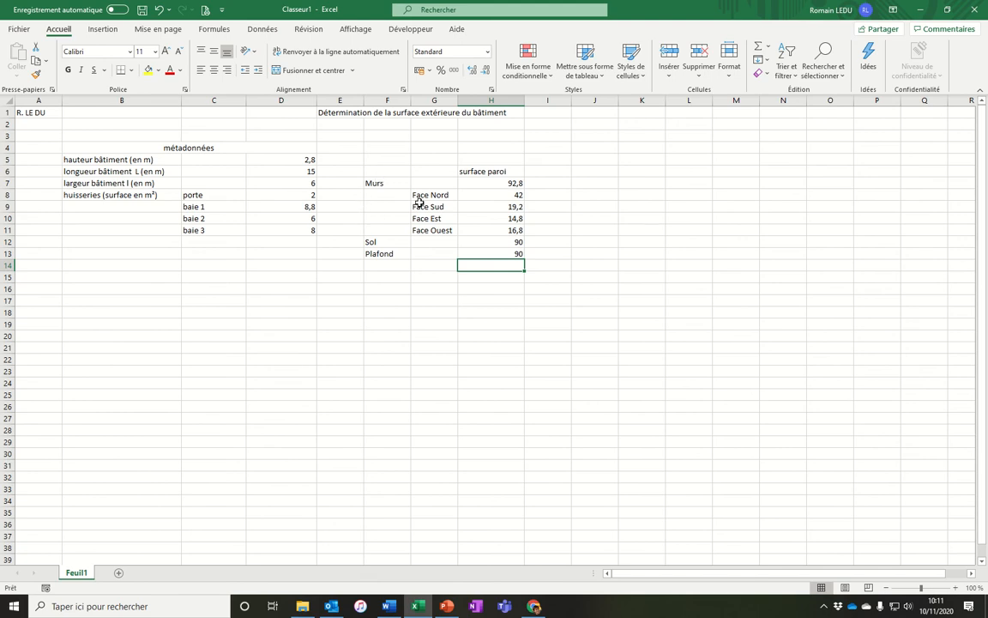
# Apply all borders to the face labels and surfaces in G8 to H11.
pyautogui.moveTo(421, 196); pyautogui.dragTo(467, 227)
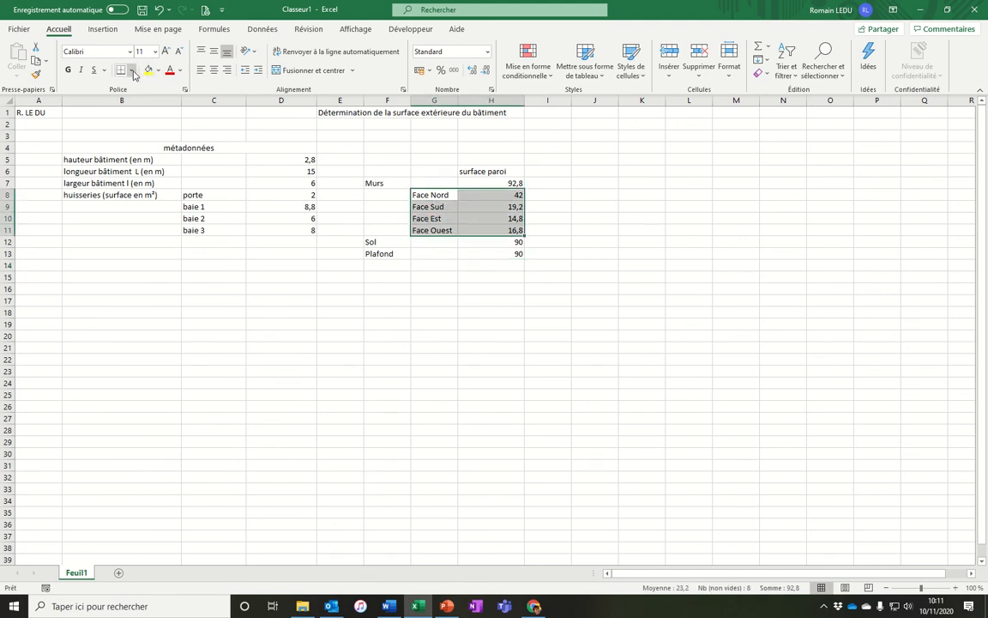
pyautogui.click(131, 69)
pyautogui.click(166, 187)
pyautogui.click(434, 265)
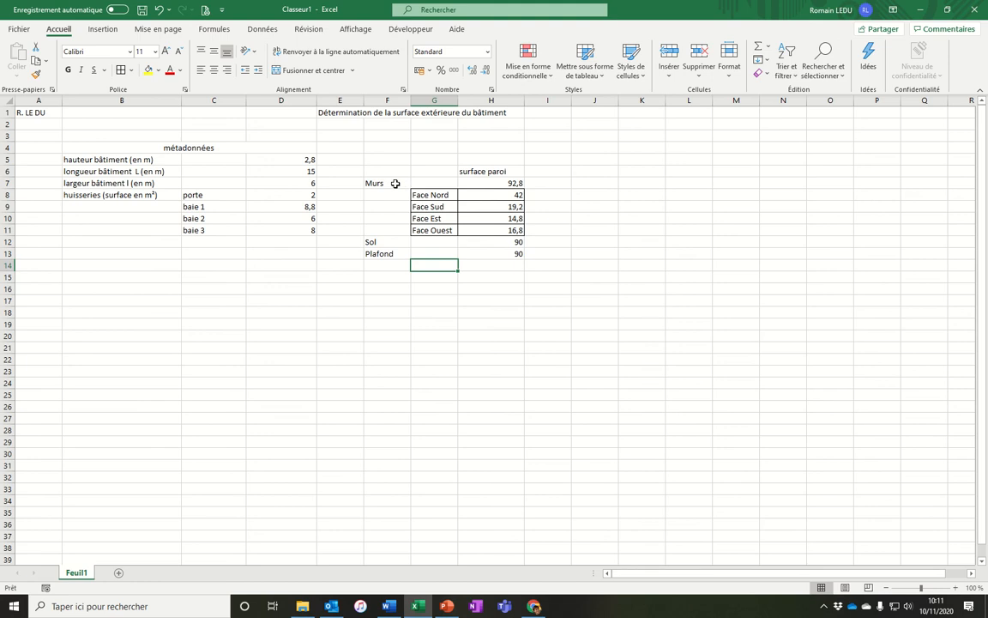
# Add an outside border around the Murs block F7 to H11.
pyautogui.moveTo(391, 183); pyautogui.dragTo(496, 233)
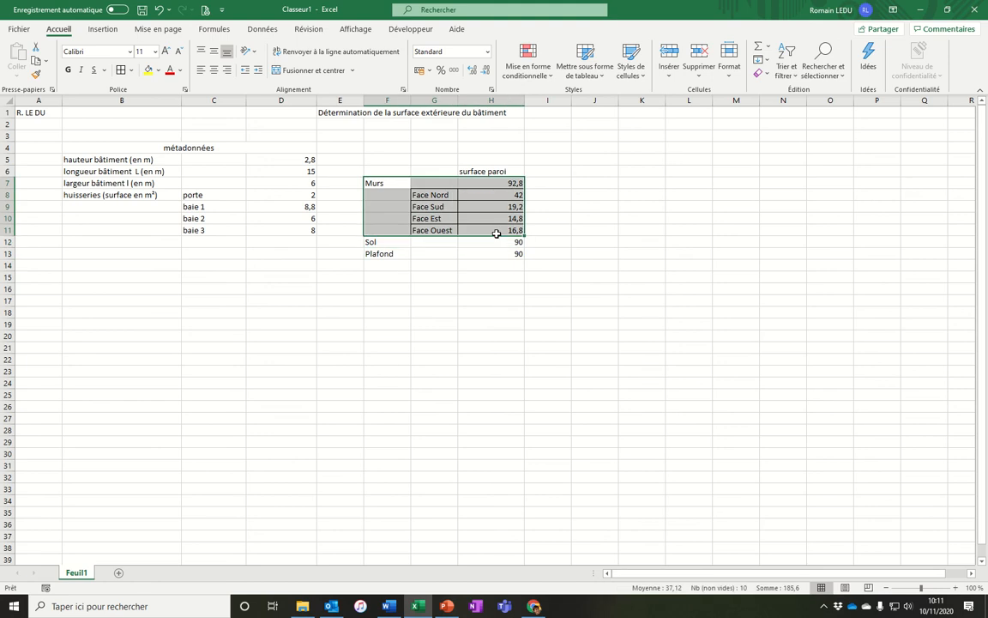
pyautogui.click(131, 69)
pyautogui.click(141, 208)
# Add borders around the Sol and Plafond rows F12 to H13.
pyautogui.moveTo(391, 242); pyautogui.dragTo(489, 242)
pyautogui.keyDown('ctrl'); pyautogui.click(404, 254); pyautogui.keyUp('ctrl')
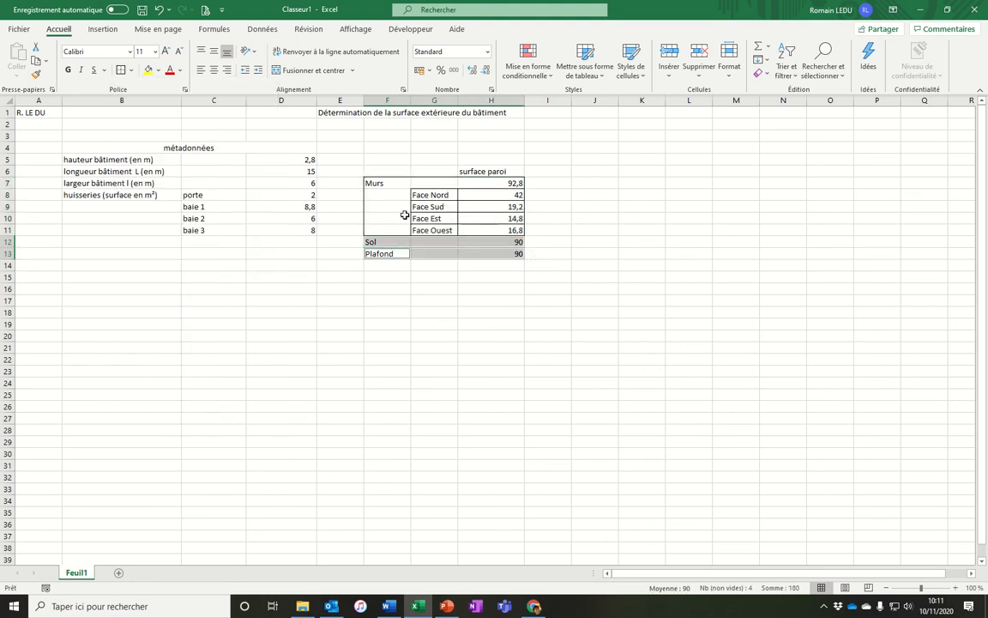
pyautogui.click(121, 70)
pyautogui.click(421, 311)
# Add borders around the surface paroi column from H6 to H13.
pyautogui.moveTo(392, 183); pyautogui.dragTo(481, 253)
pyautogui.click(121, 69)
pyautogui.click(386, 334)
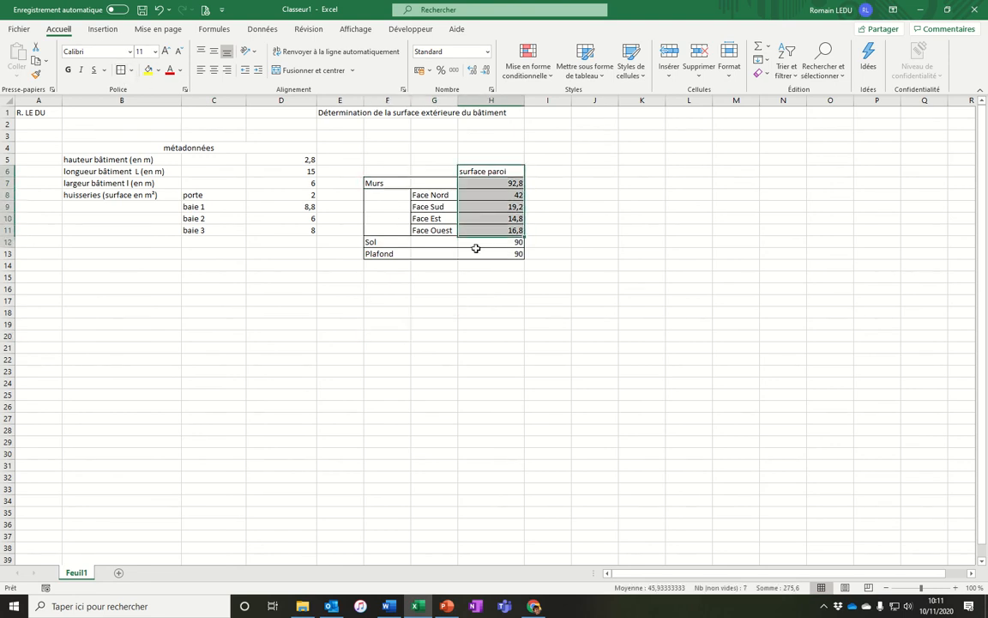
pyautogui.click(438, 336)
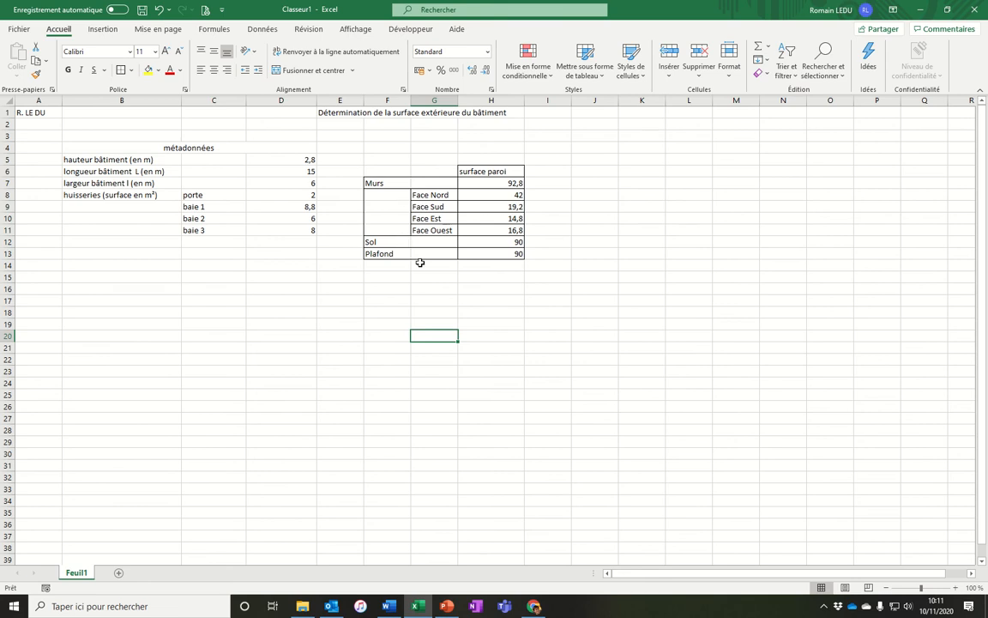
pyautogui.click(534, 175)
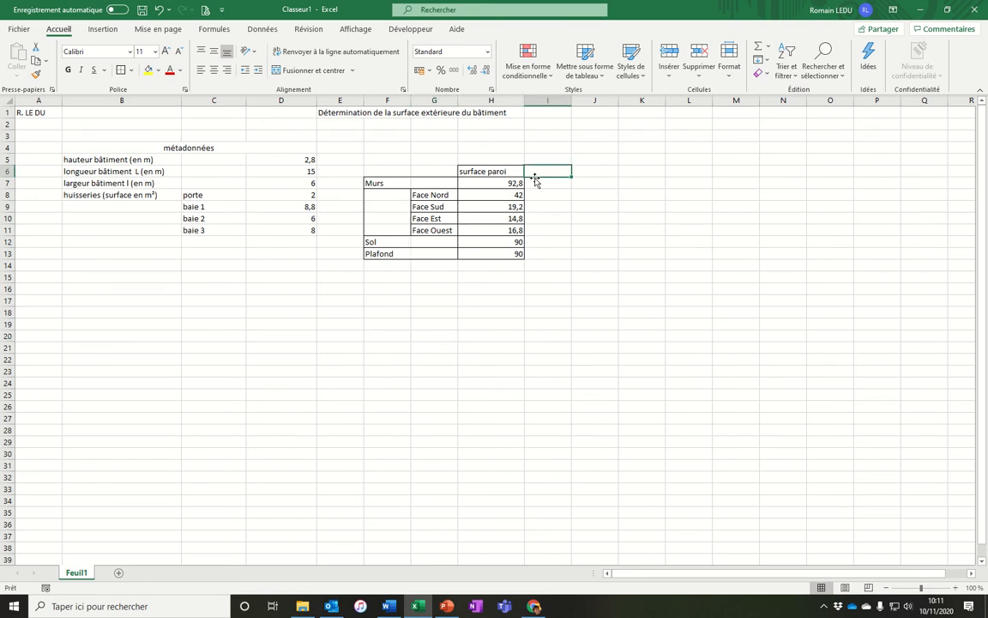
# Switch to Word and correct "des" to "de" in the question about the envelope mass.
pyautogui.hotkey('alt', 'Tab')
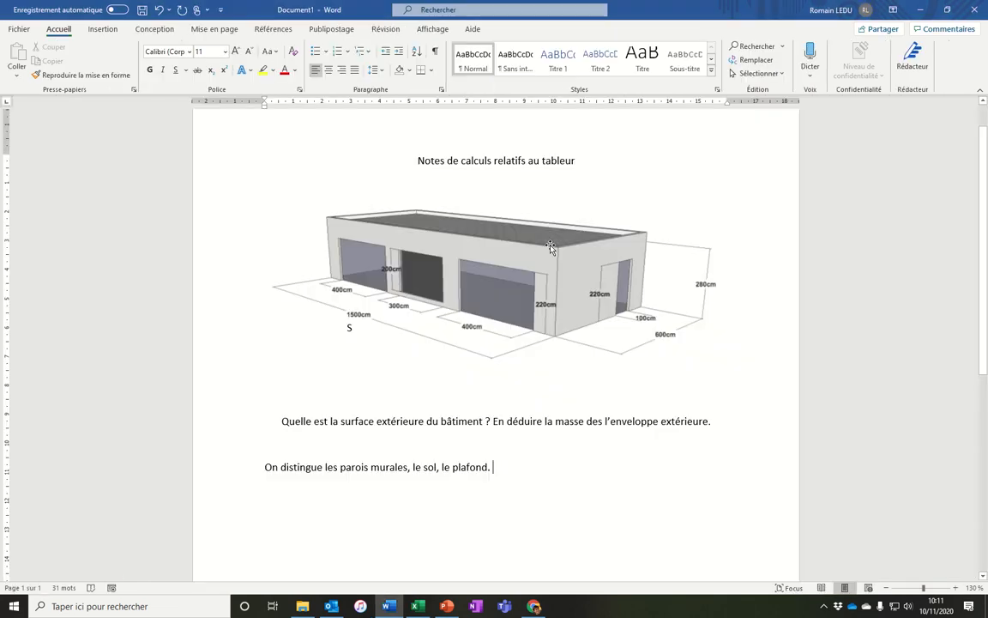
pyautogui.moveTo(710, 422); pyautogui.dragTo(556, 422)
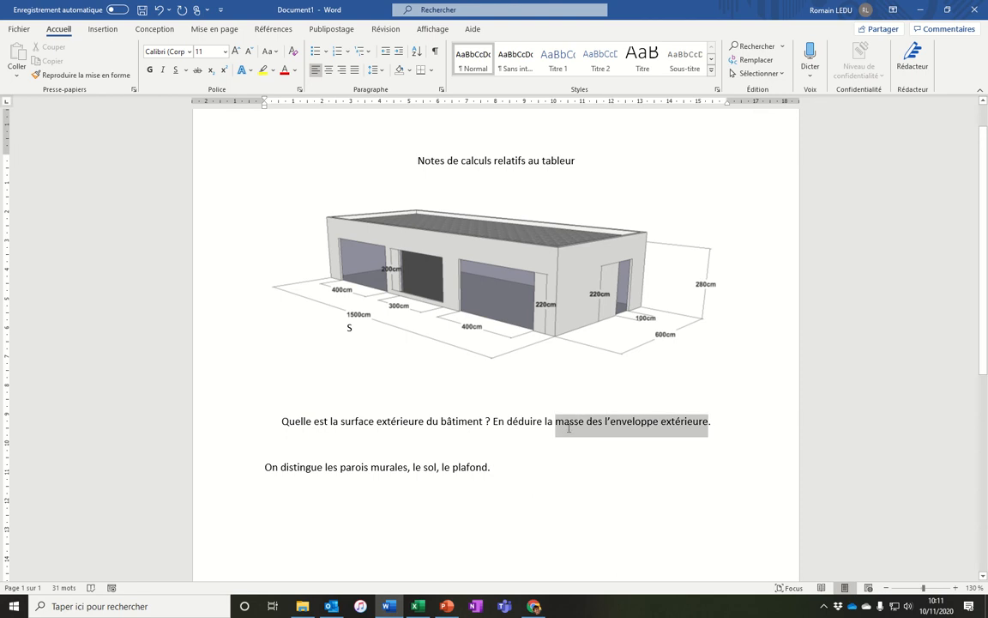
pyautogui.click(598, 428)
pyautogui.press('Delete')
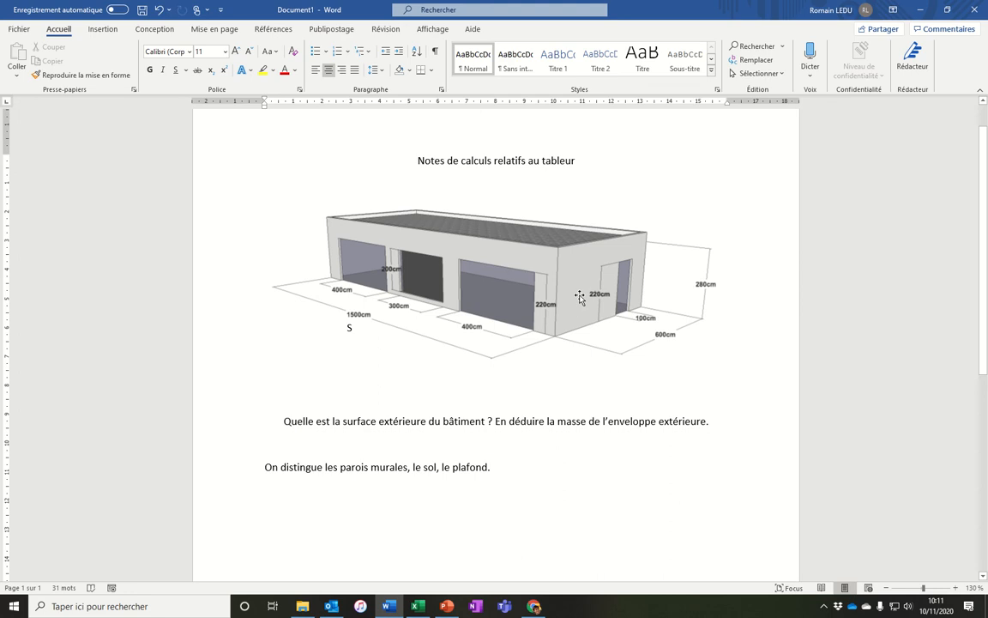
# Return to Excel and enter the header "épaisseur paroi" in I6, widening column I.
pyautogui.hotkey('alt', 'Tab')
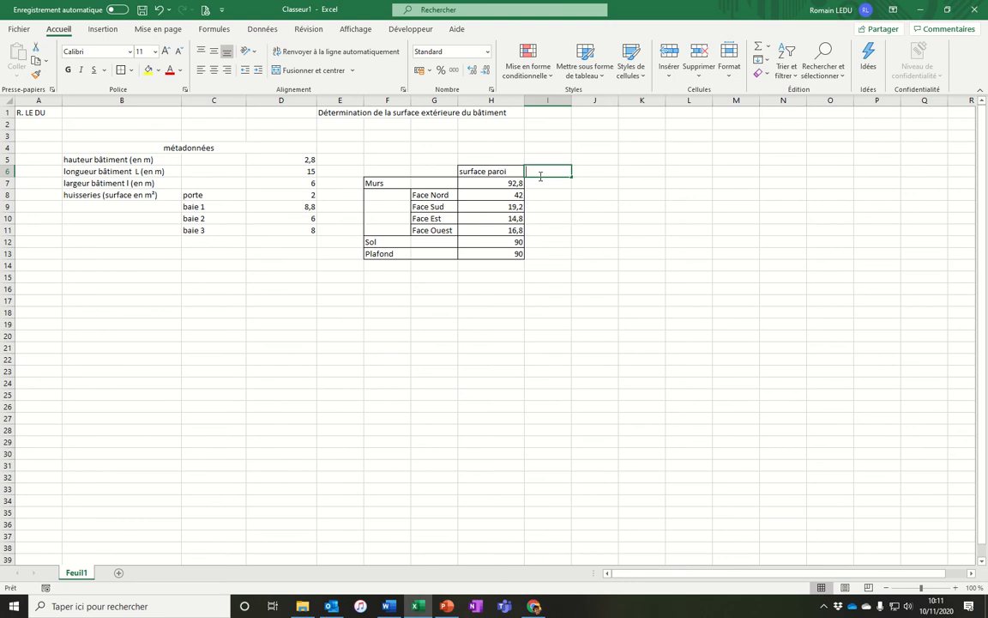
pyautogui.write('épaisseur')
pyautogui.press('Return')
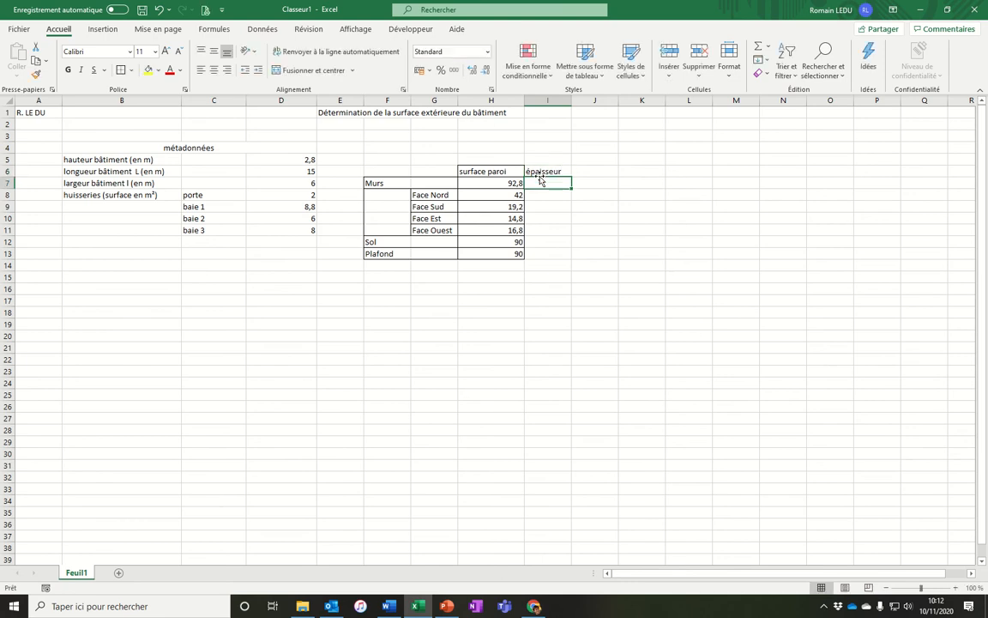
pyautogui.moveTo(572, 101); pyautogui.dragTo(592, 101)
pyautogui.click(583, 171)
pyautogui.doubleClick(580, 173)
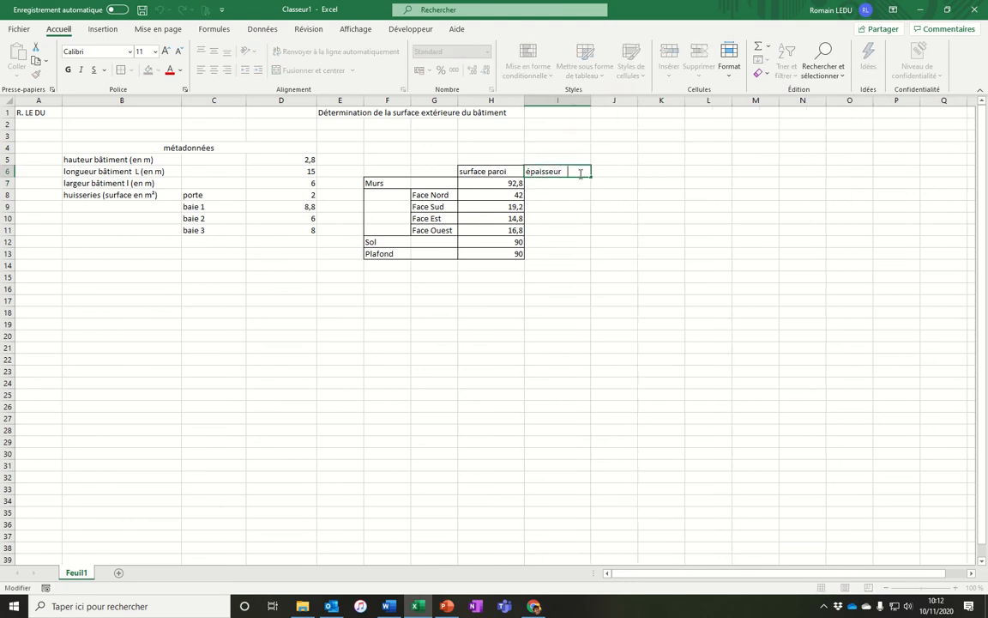
pyautogui.press('Return')
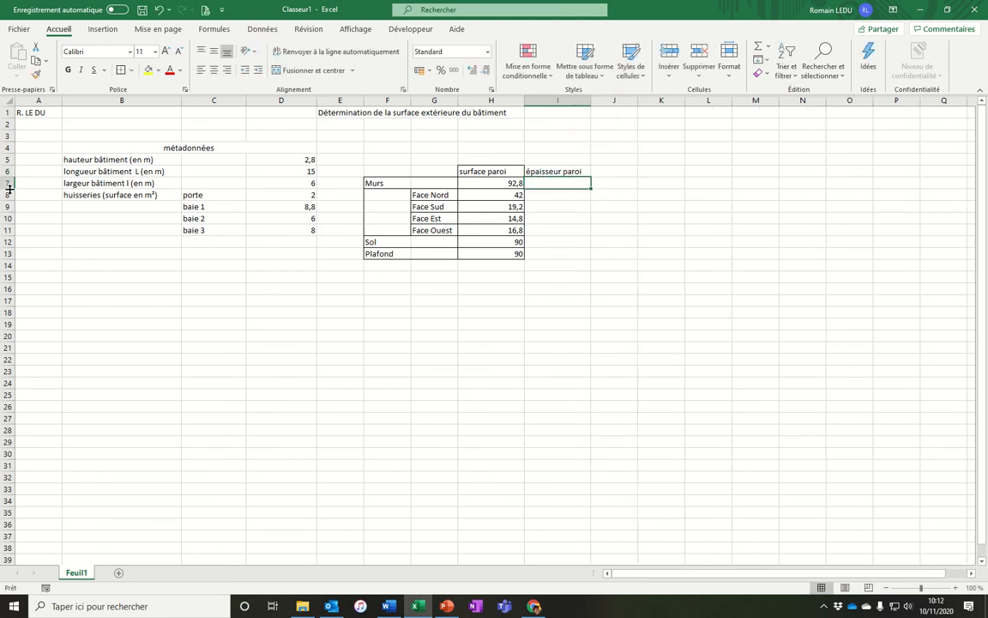
# Enter the labels "épaisseur parpaing", "épaisseur isolation" and "épaisseur brique + plâtre" in B12 to B14.
pyautogui.click(155, 243)
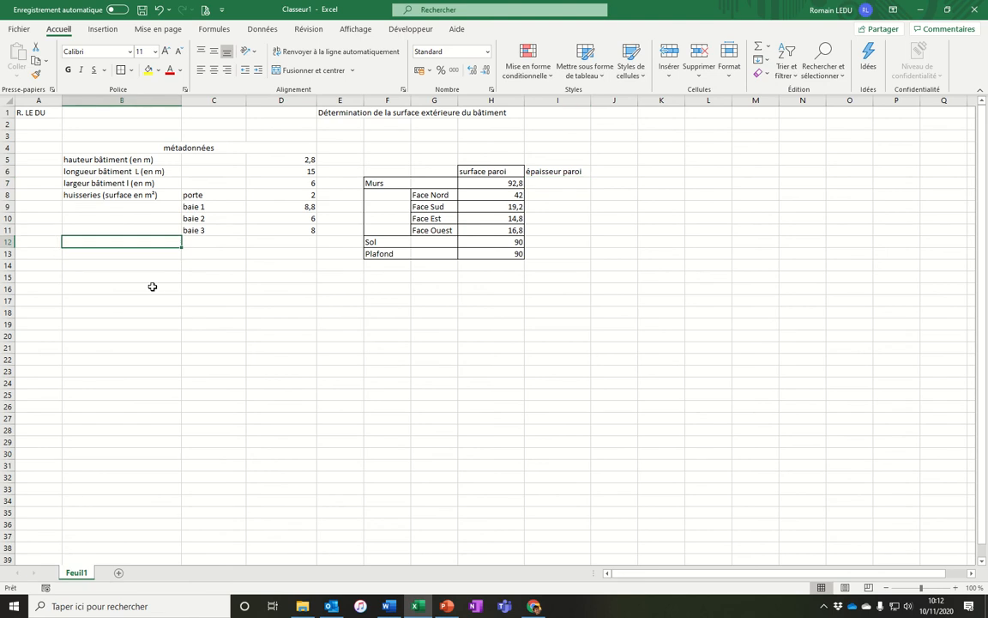
pyautogui.write('épaisseur parpa')
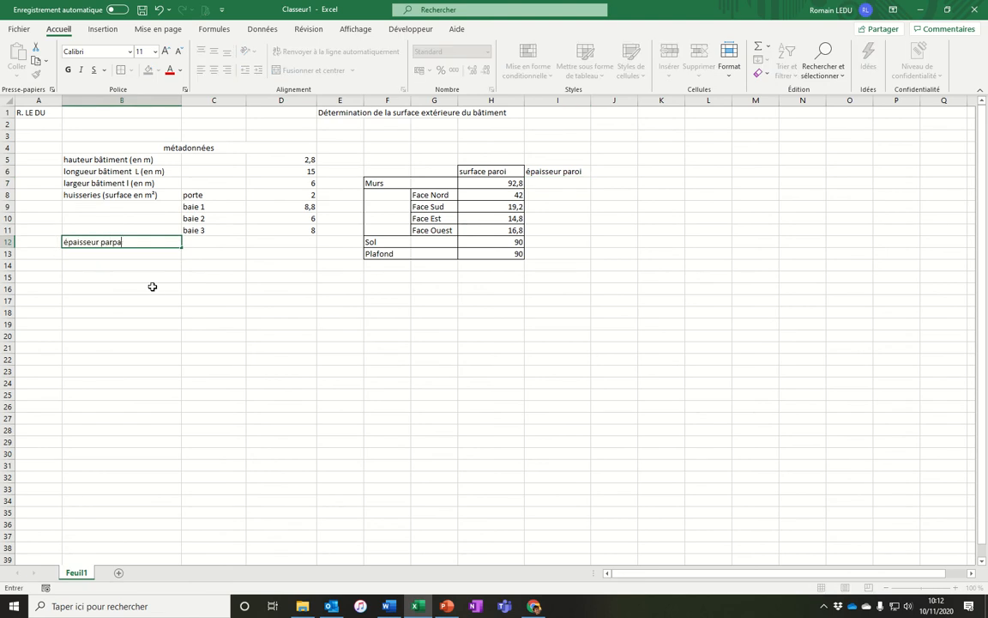
pyautogui.write('ing')
pyautogui.press('Return')
pyautogui.write('épa')
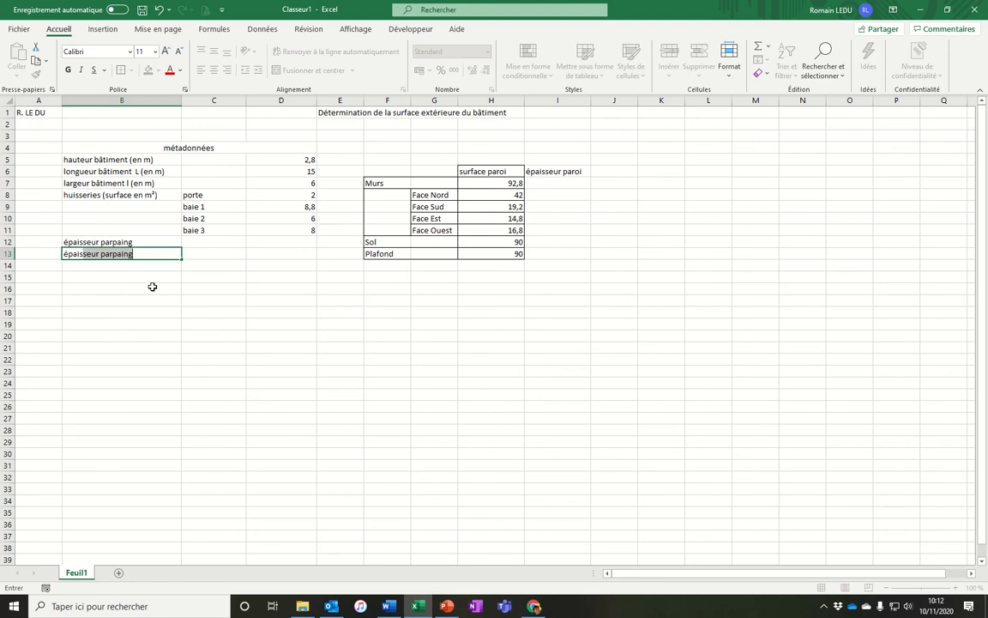
pyautogui.write('isseur isola')
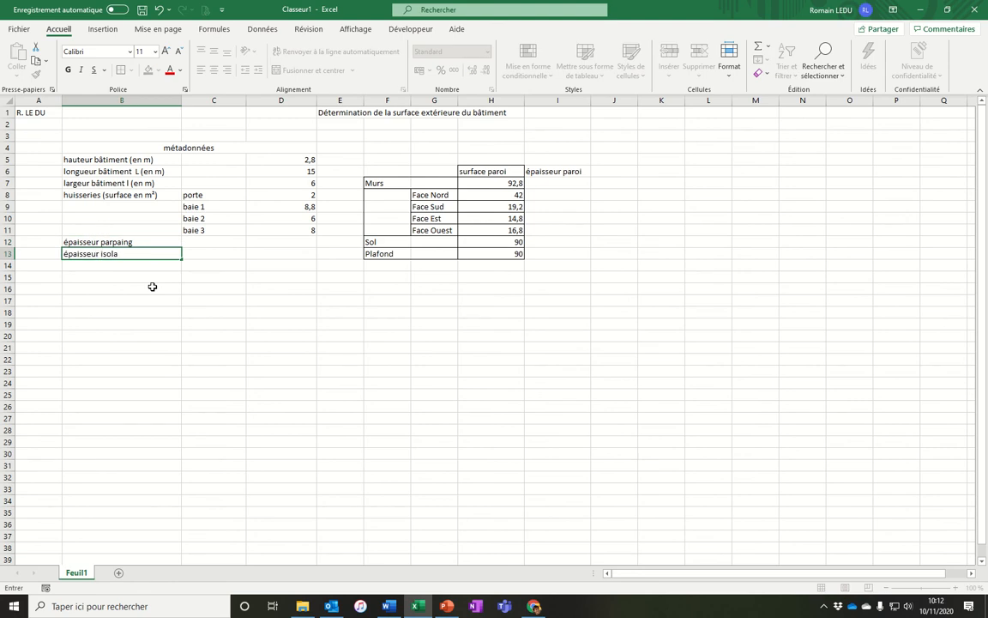
pyautogui.write('tion')
pyautogui.press('Return')
pyautogui.write('épais')
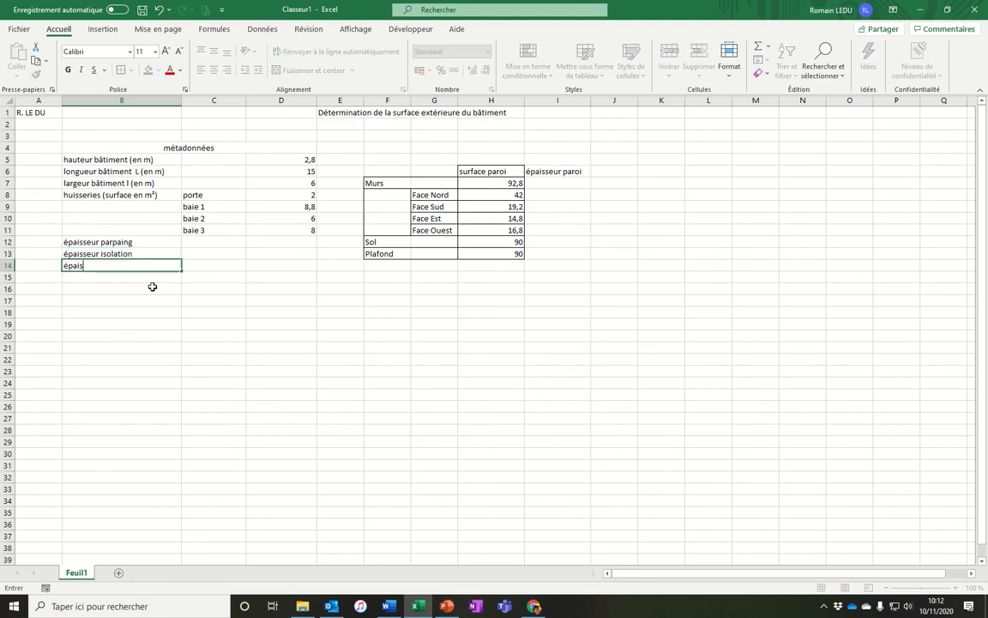
pyautogui.write('seur brique + plâtre')
pyautogui.press('Tab')
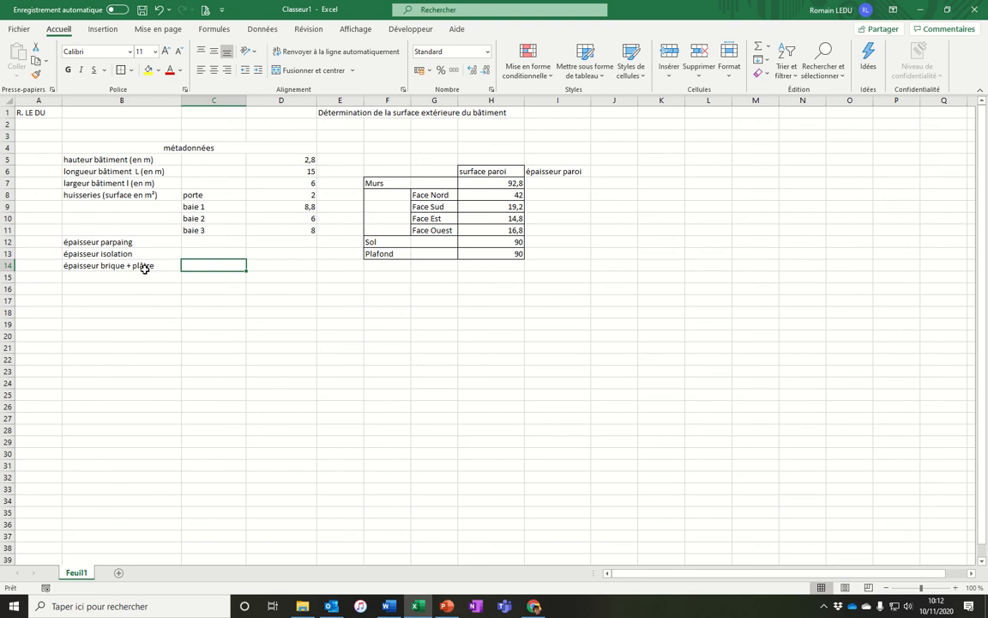
# Append "(en m)" to the three thickness labels in B12, B13 and B14.
pyautogui.click(280, 242)
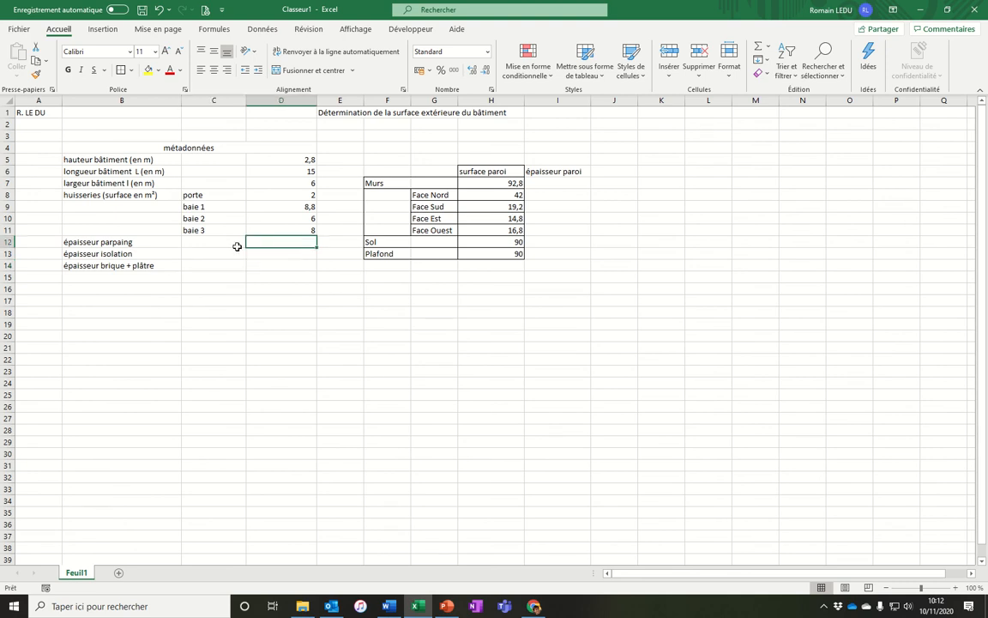
pyautogui.doubleClick(162, 243)
pyautogui.write('(-')
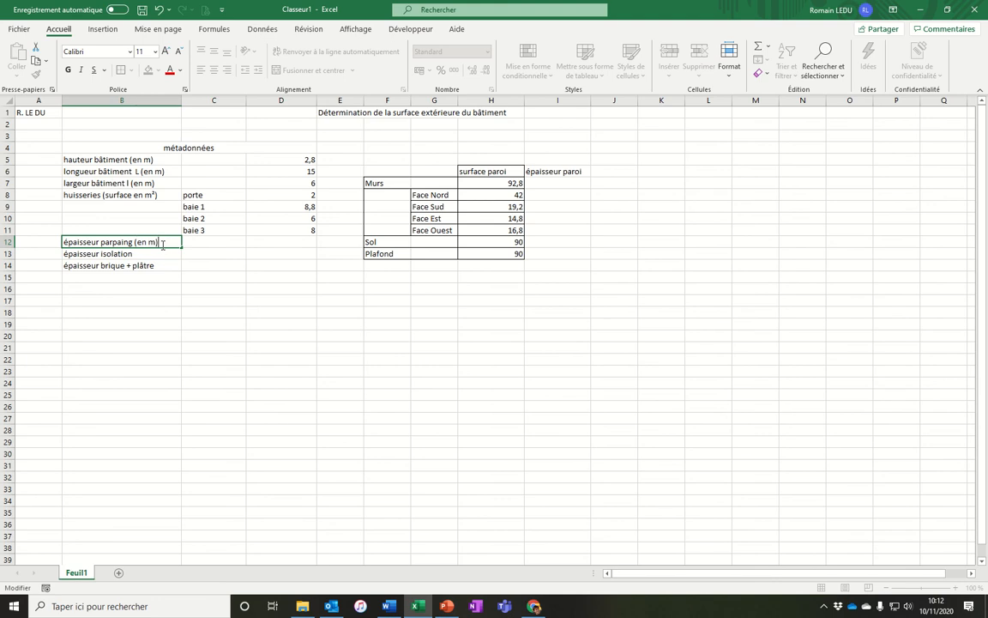
pyautogui.moveTo(163, 246); pyautogui.dragTo(138, 247)
pyautogui.hotkey('ctrl', 'c')
pyautogui.doubleClick(137, 251)
pyautogui.hotkey('ctrl', 'v')
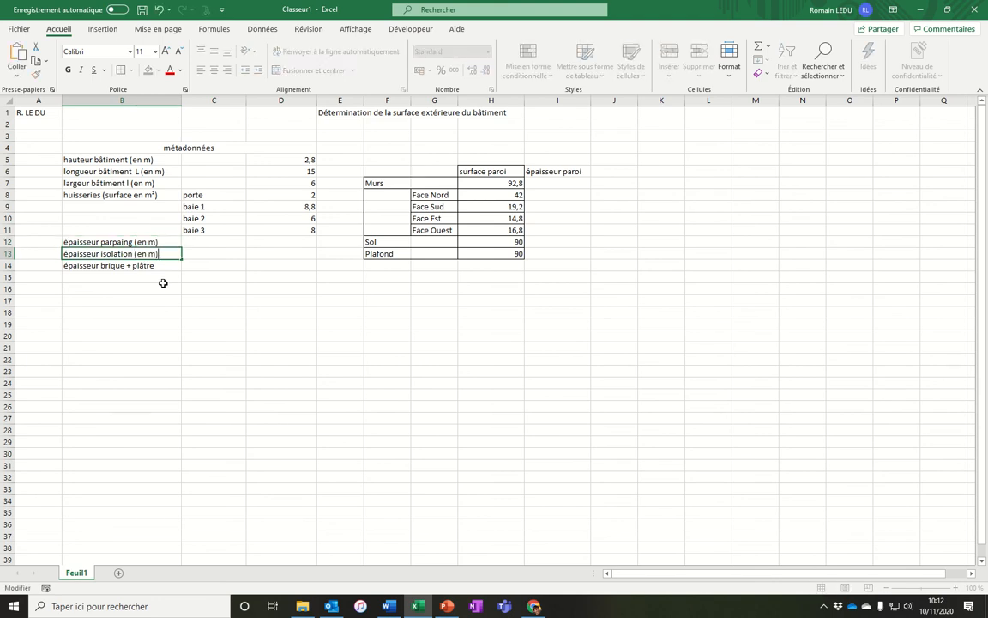
pyautogui.doubleClick(165, 266)
pyautogui.hotkey('ctrl', 'v')
pyautogui.click(166, 301)
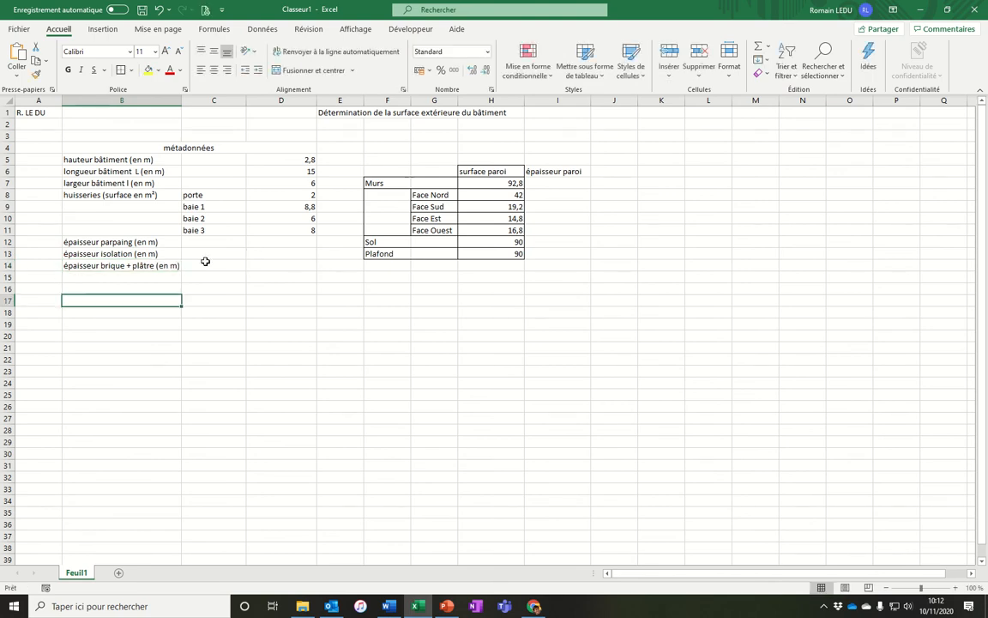
# Enter the thicknesses 0,2, 0,2 and 0,1 in D12, D13 and D14.
pyautogui.click(304, 243)
pyautogui.write('0')
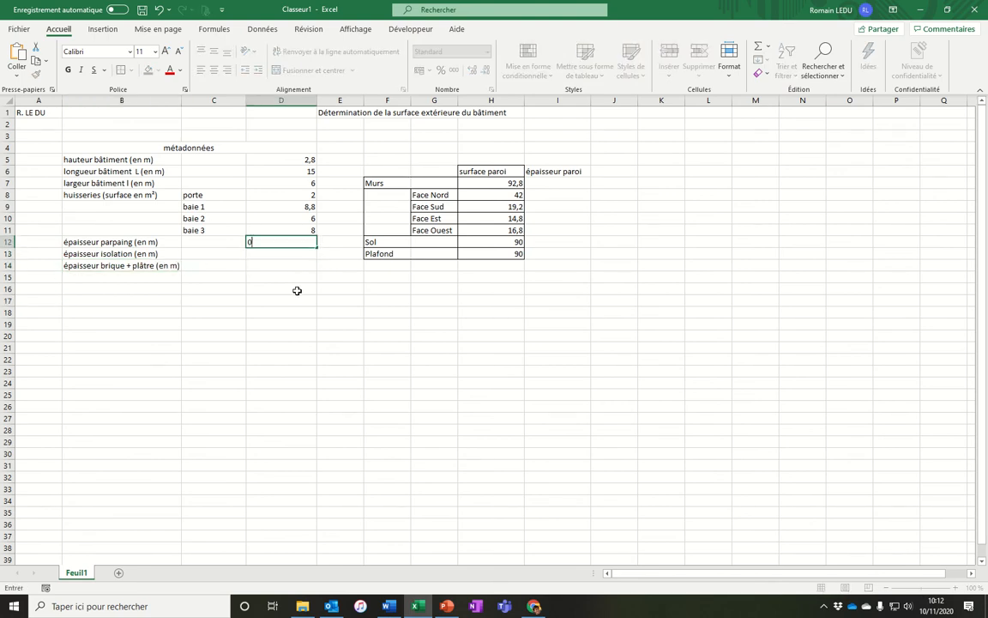
pyautogui.write(',2')
pyautogui.press('Return')
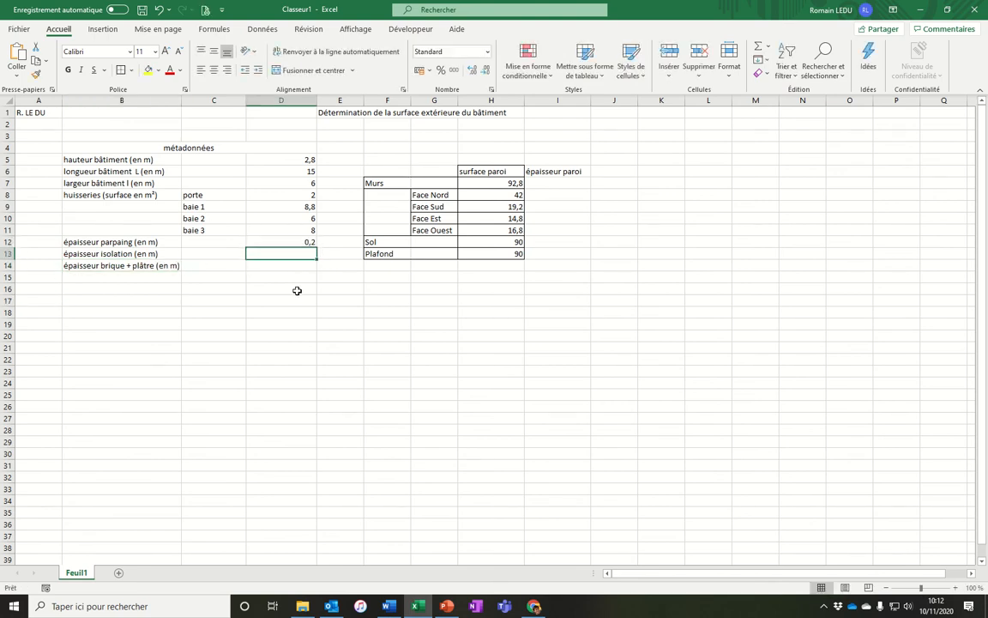
pyautogui.write('20')
pyautogui.press('Return')
pyautogui.press('Up')
pyautogui.write('0,2')
pyautogui.press('Return')
pyautogui.write('0')
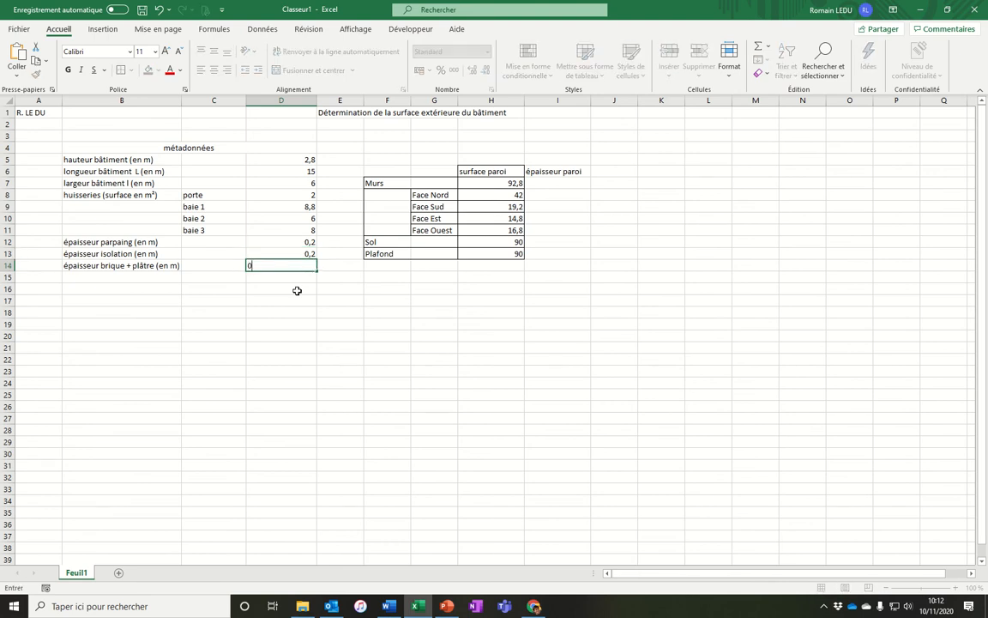
pyautogui.write(',1')
pyautogui.press('Return')
# Enter the label "masse volumique parpaing" in B15 and the value 1000 in D15.
pyautogui.click(176, 277)
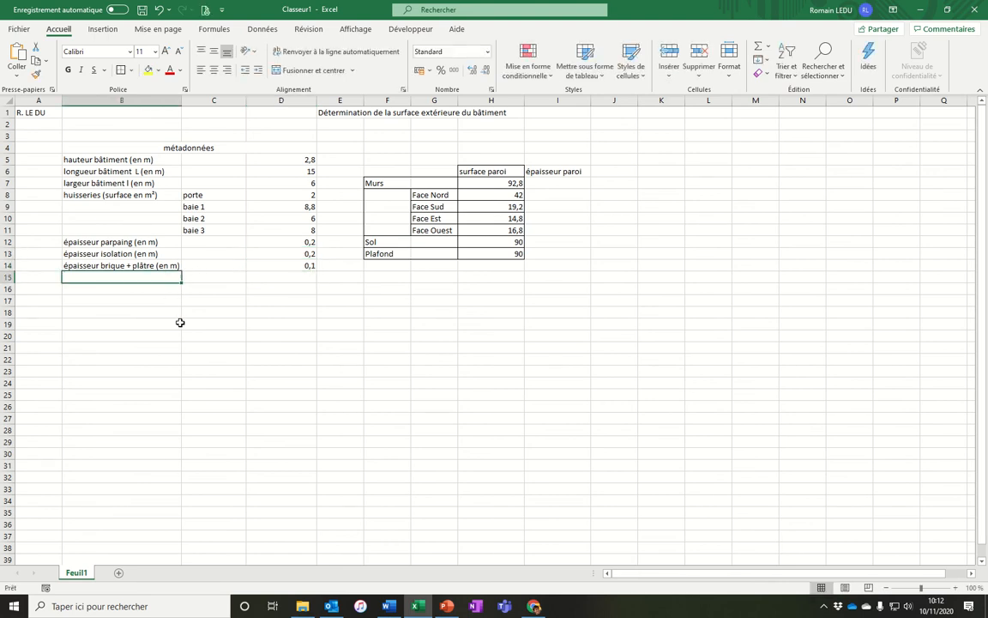
pyautogui.write('masse ')
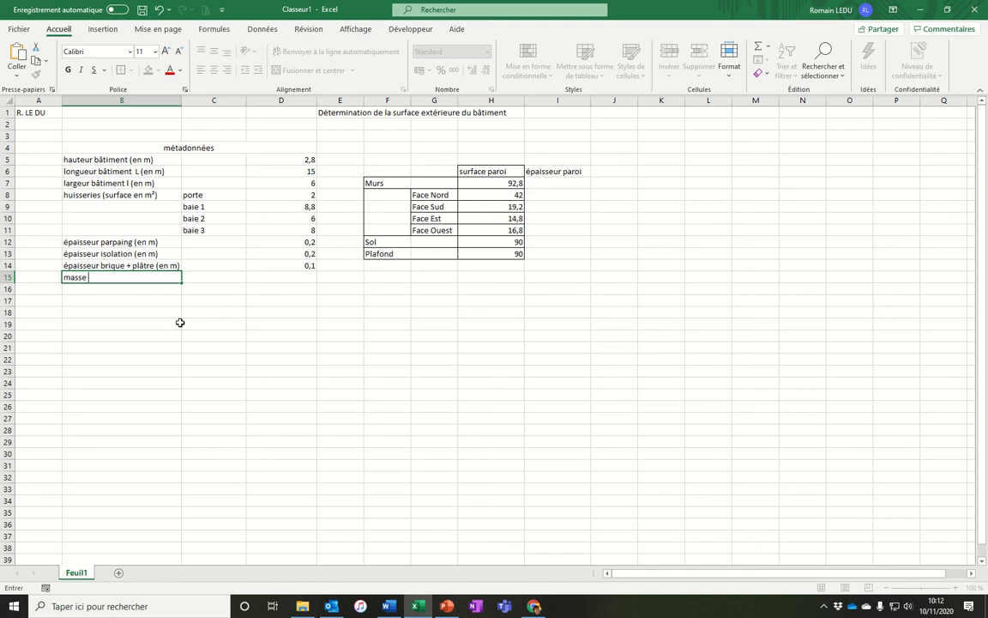
pyautogui.write('vom')
pyautogui.write('umique parpaing')
pyautogui.press('Tab')
pyautogui.press('Tab')
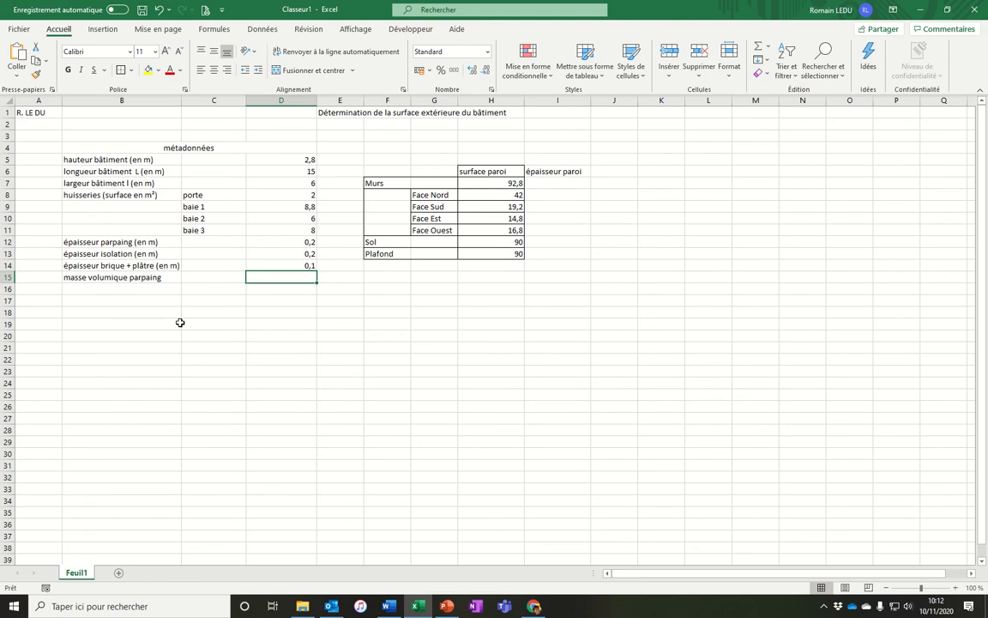
pyautogui.write('1000')
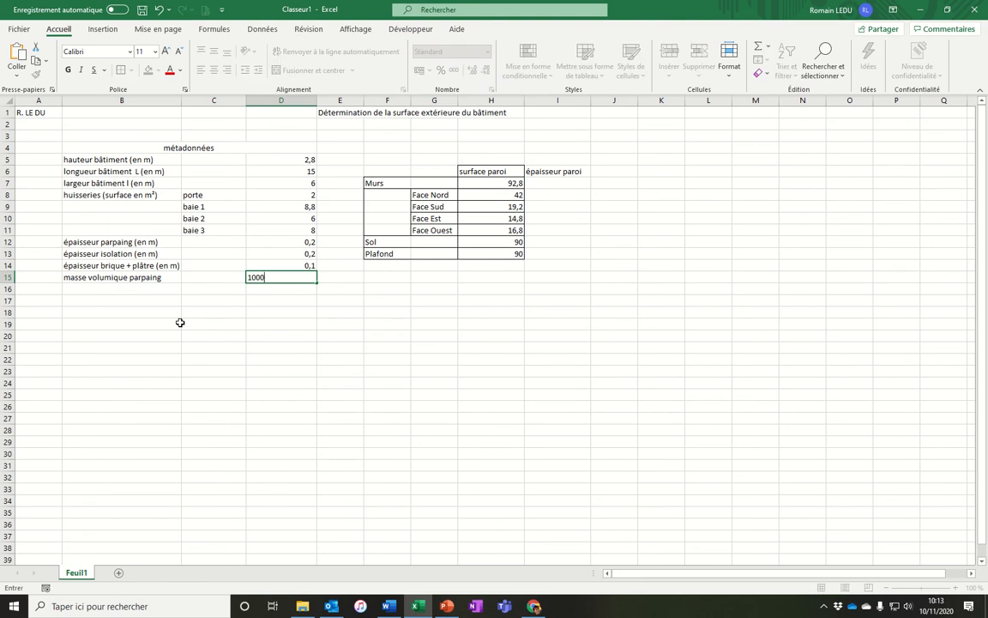
# Append "( en kg/m^3)" to the B15 label and autofit column B.
pyautogui.press('Left')
pyautogui.press('Left')
pyautogui.doubleClick(165, 277)
pyautogui.write('(')
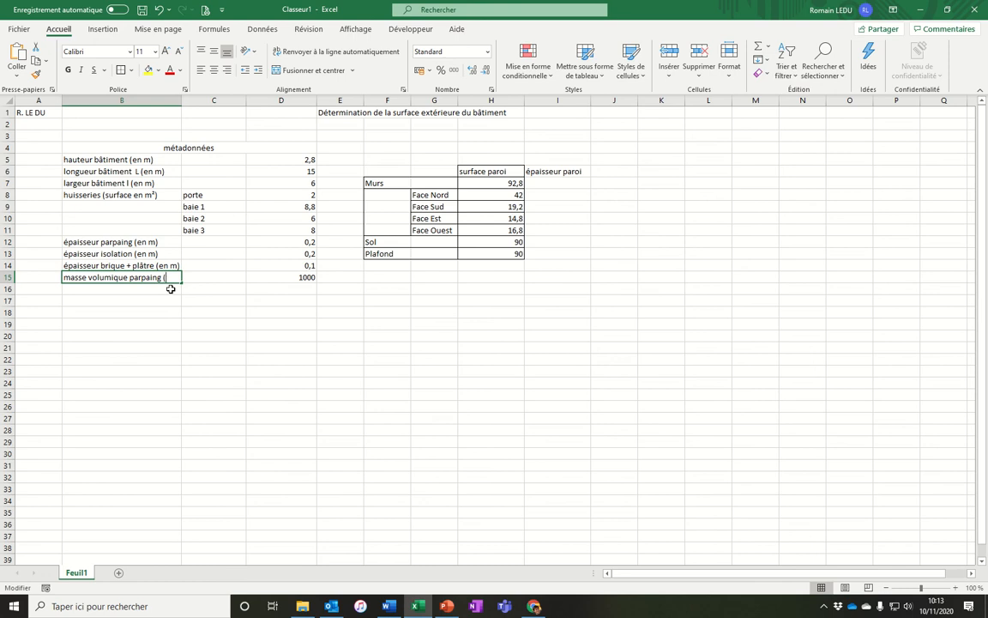
pyautogui.write('en kg/m^3')
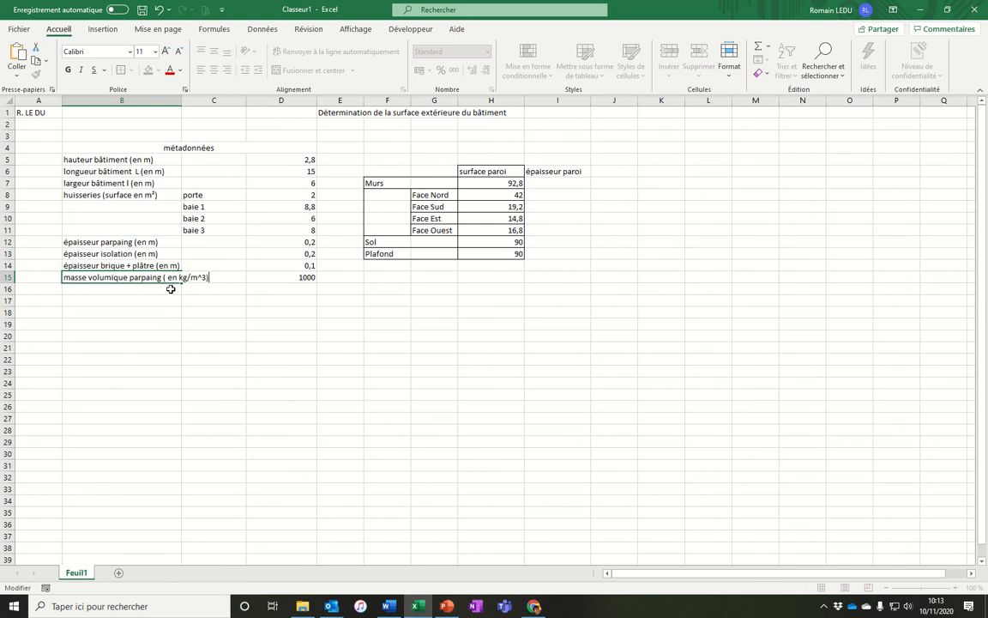
pyautogui.press('Return')
pyautogui.doubleClick(181, 101)
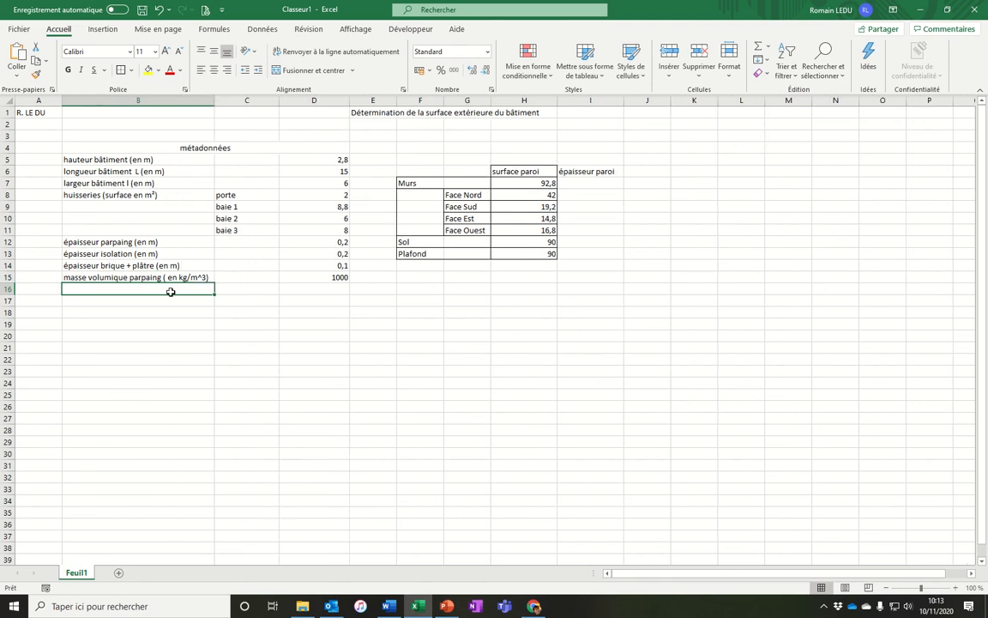
# Copy the density label into B16 and B17, relabel B16 "masse volumique isolation ( en kg/m^3)" and enter 200 in D16.
pyautogui.click(170, 279)
pyautogui.hotkey('ctrl', 'c')
pyautogui.moveTo(166, 290); pyautogui.dragTo(129, 291)
pyautogui.hotkey('ctrl', 'v')
pyautogui.doubleClick(164, 290)
pyautogui.press('Delete')
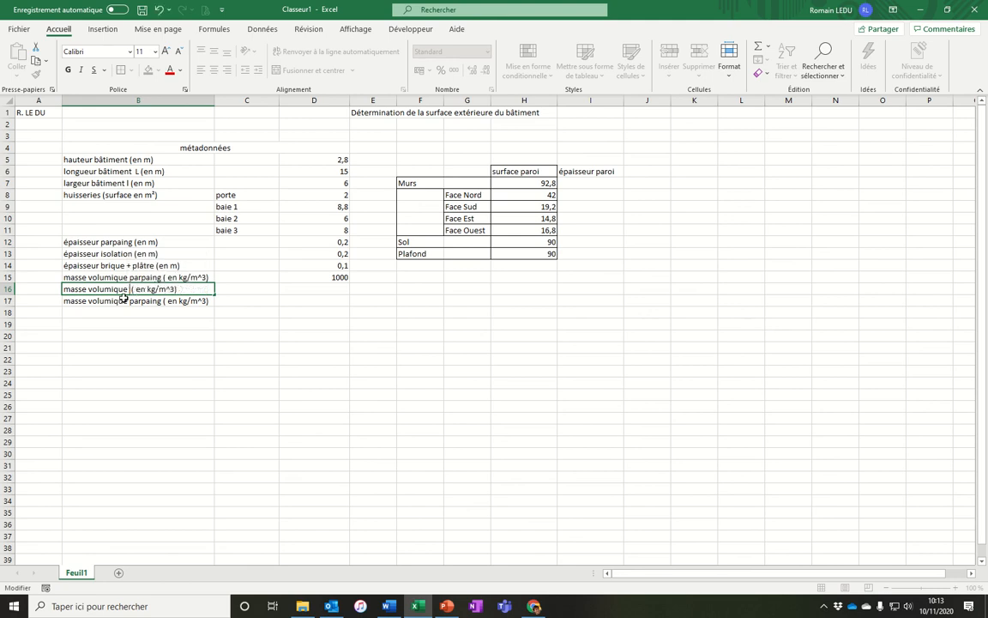
pyautogui.write('isolation')
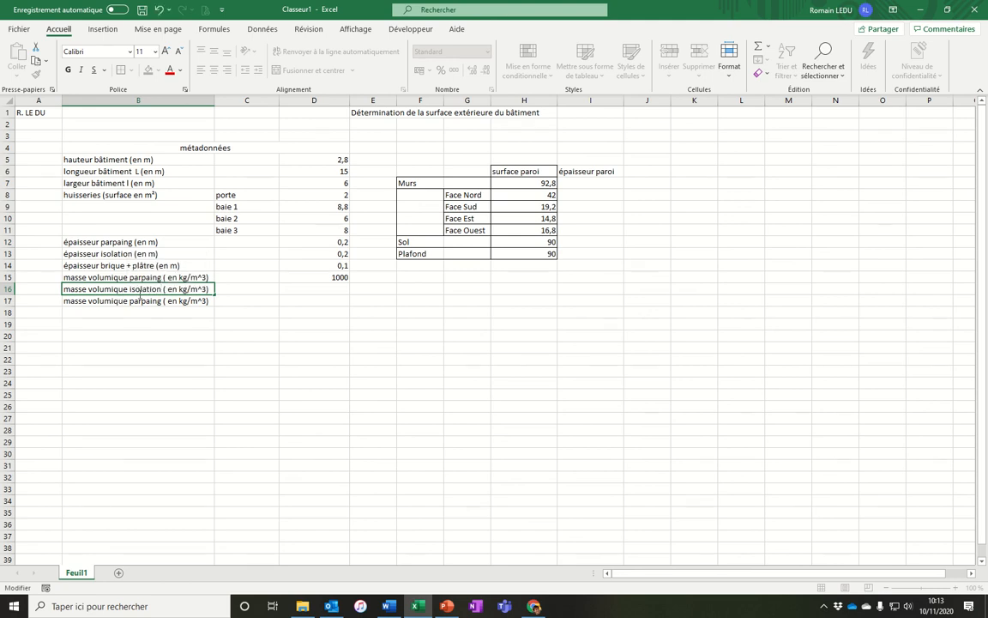
pyautogui.click(298, 291)
pyautogui.write('200')
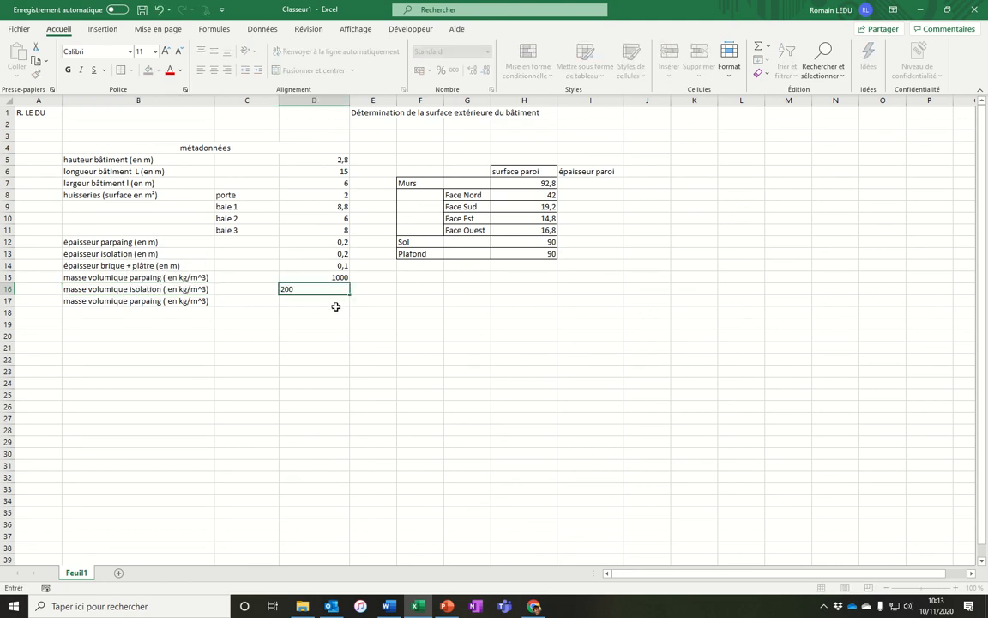
pyautogui.press('Return')
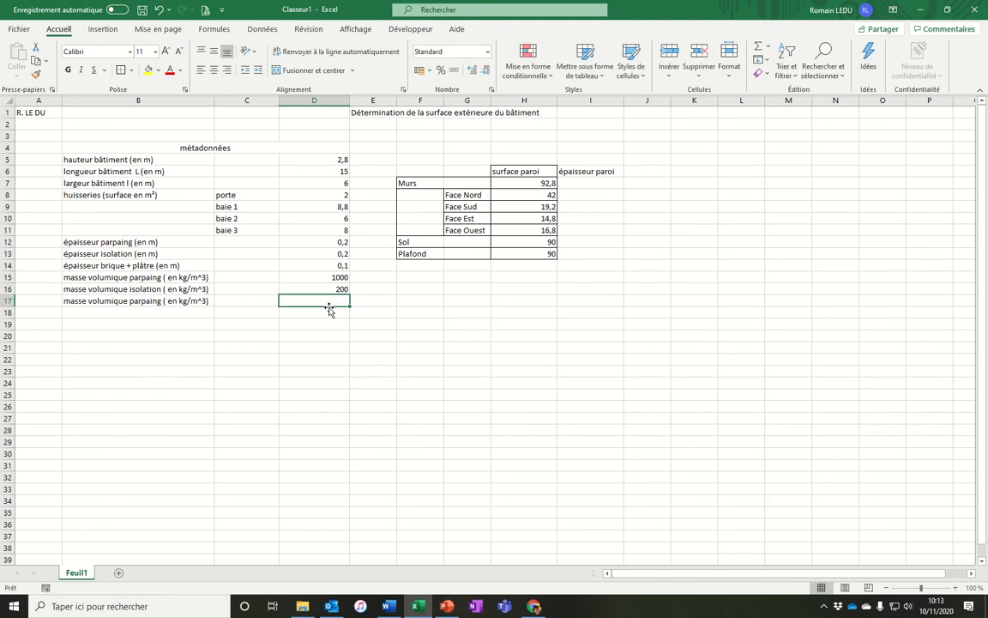
# Relabel B17 "masse volumique brique + plâtre ( en kg/m^3)" and enter 500 in D17.
pyautogui.doubleClick(182, 298)
pyautogui.moveTo(163, 302); pyautogui.dragTo(132, 326)
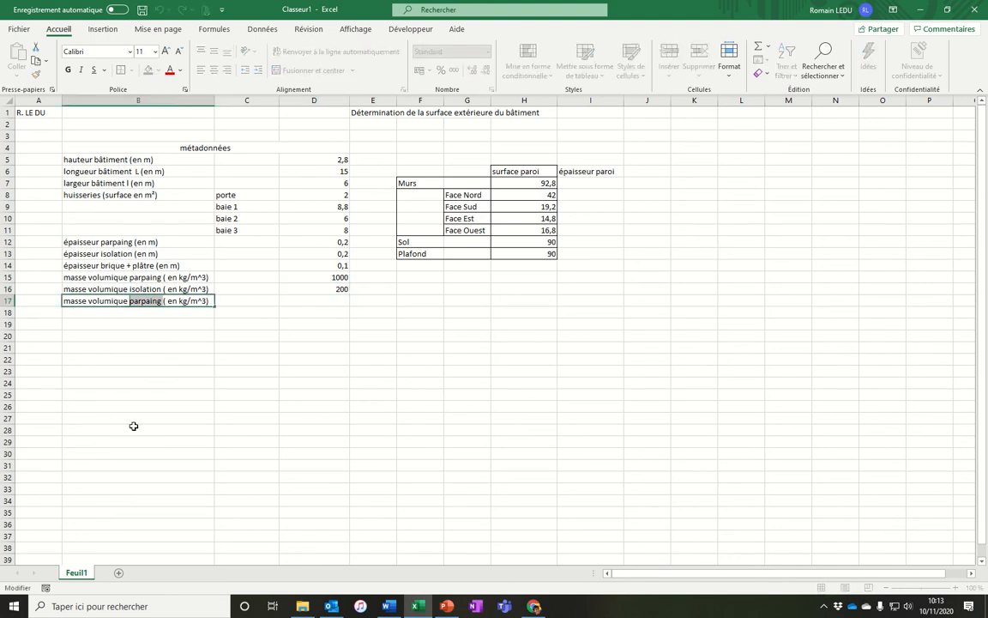
pyautogui.write('brique +')
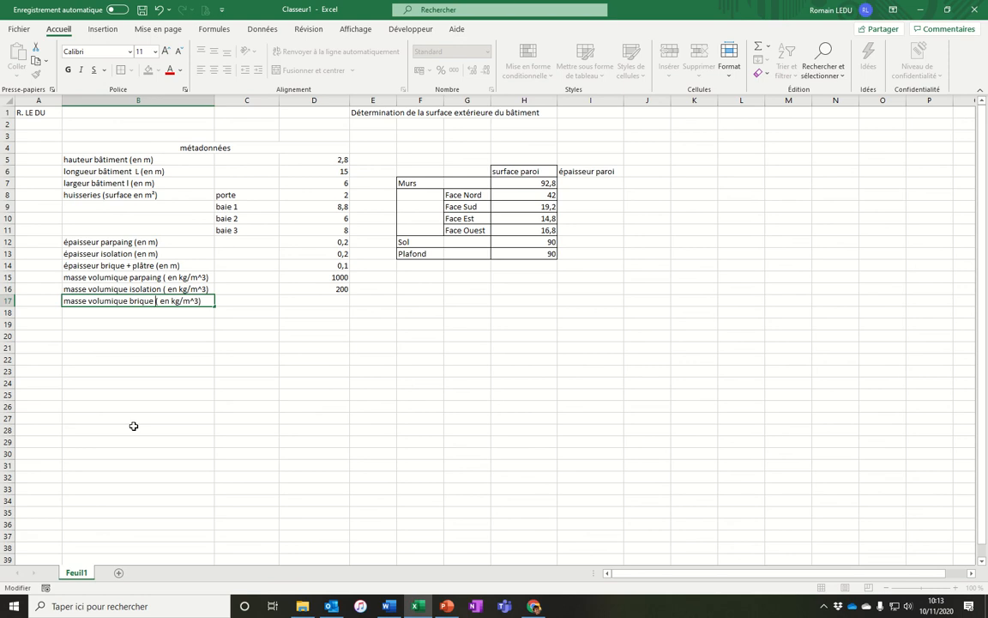
pyautogui.write(' plâtre')
pyautogui.press('Return')
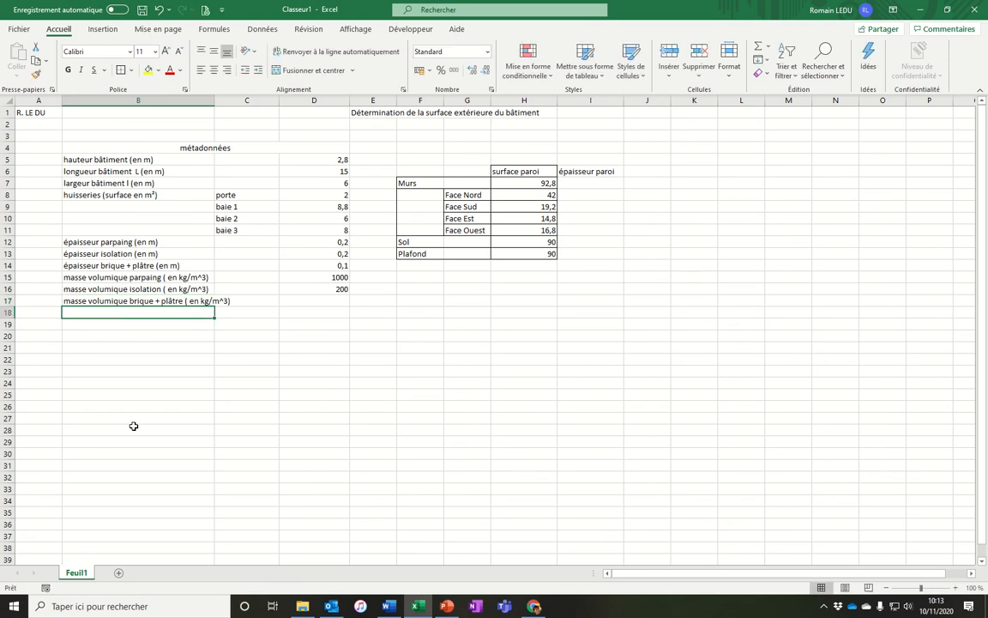
pyautogui.click(341, 302)
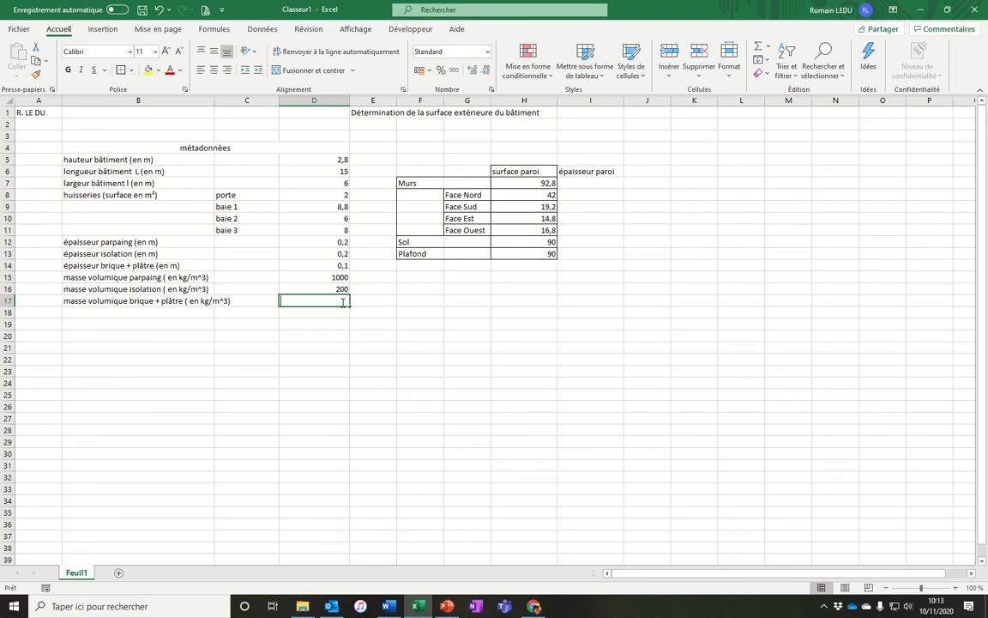
pyautogui.write('500')
pyautogui.press('Return')
# Widen column B so the density labels fit.
pyautogui.click(217, 101)
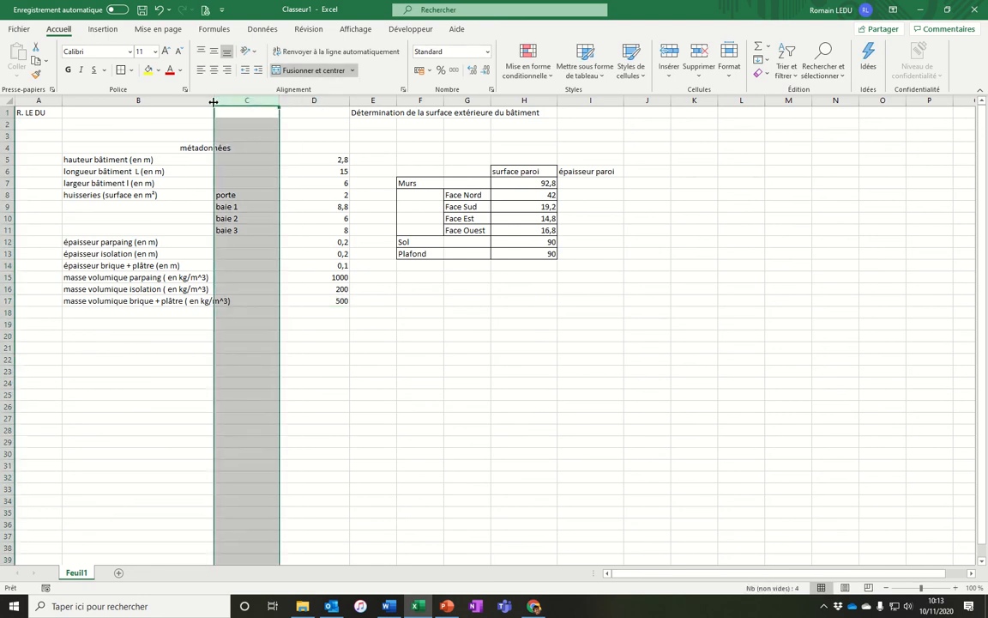
pyautogui.moveTo(214, 101); pyautogui.dragTo(237, 102)
pyautogui.click(336, 382)
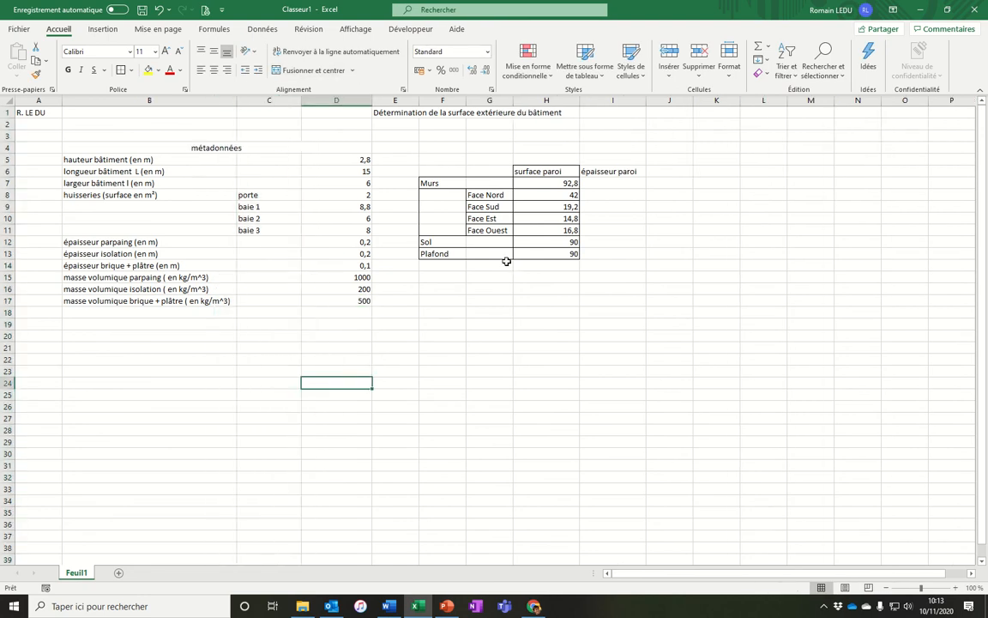
# Enter the header "masse de la paroi" in J6 and widen column J.
pyautogui.click(545, 175)
pyautogui.click(670, 172)
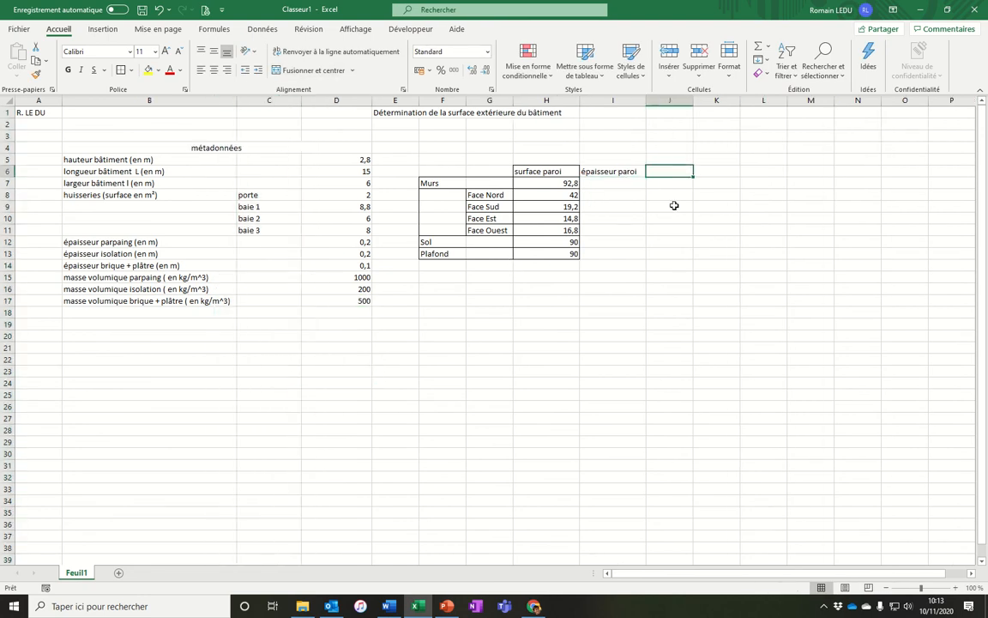
pyautogui.write('masse de la paroi')
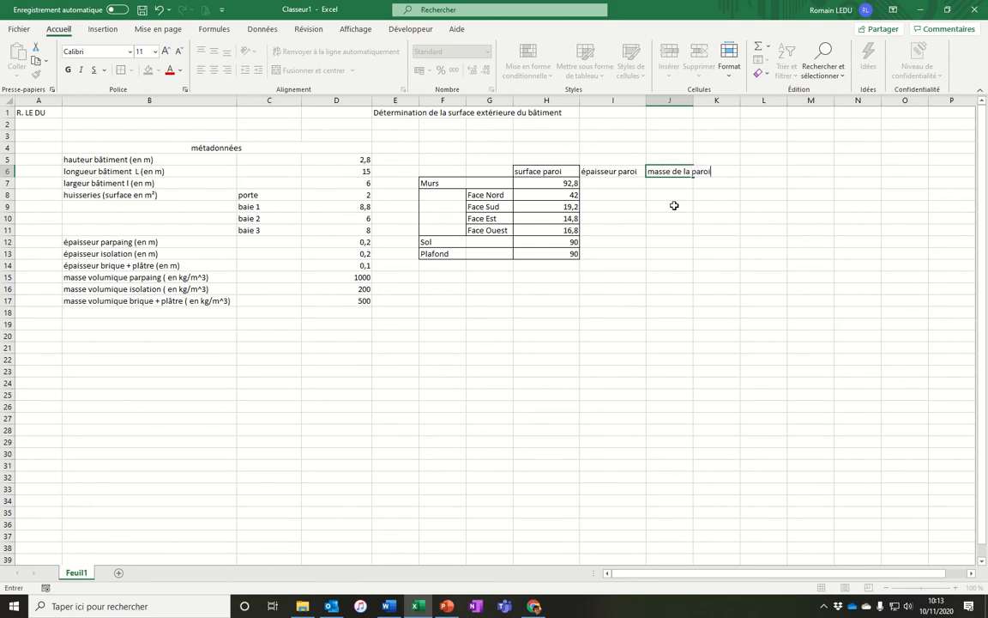
pyautogui.press('Return')
pyautogui.moveTo(694, 101); pyautogui.dragTo(714, 100)
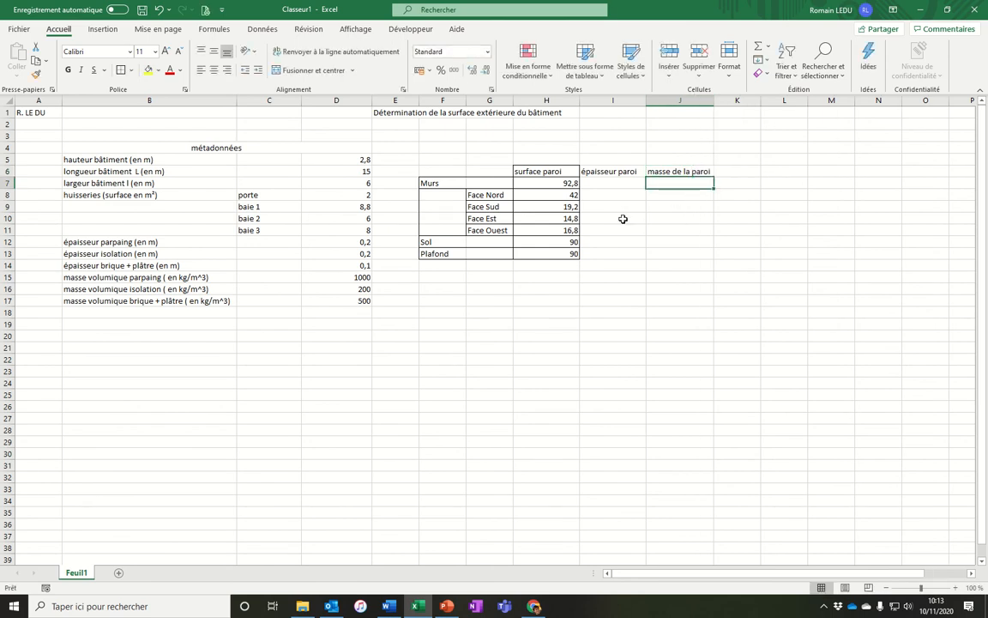
# Merge cells I8 to I11 in the épaisseur paroi column.
pyautogui.click(603, 186)
pyautogui.click(598, 195)
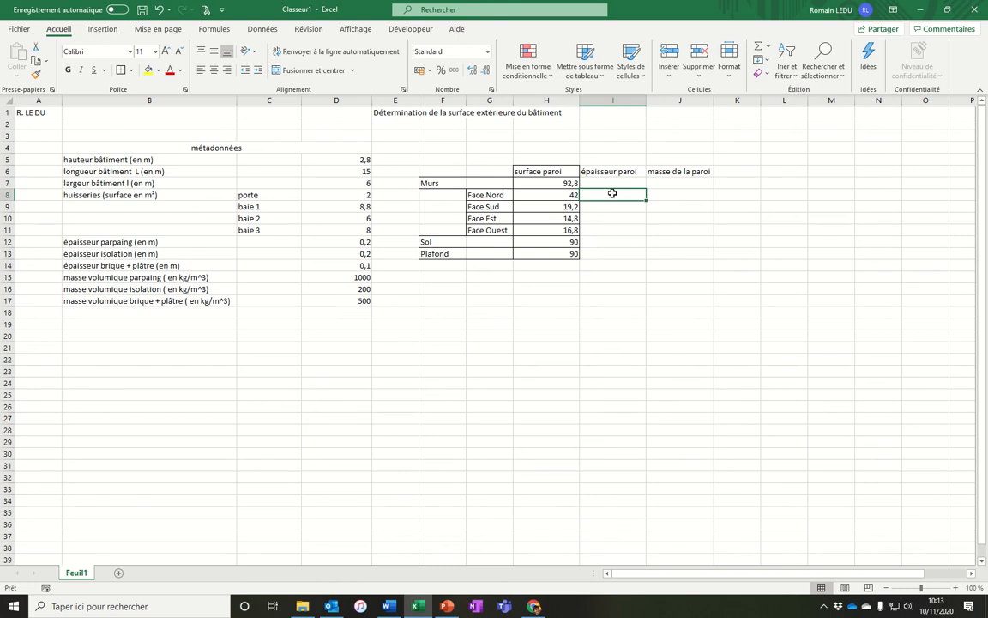
pyautogui.moveTo(636, 194); pyautogui.dragTo(607, 226)
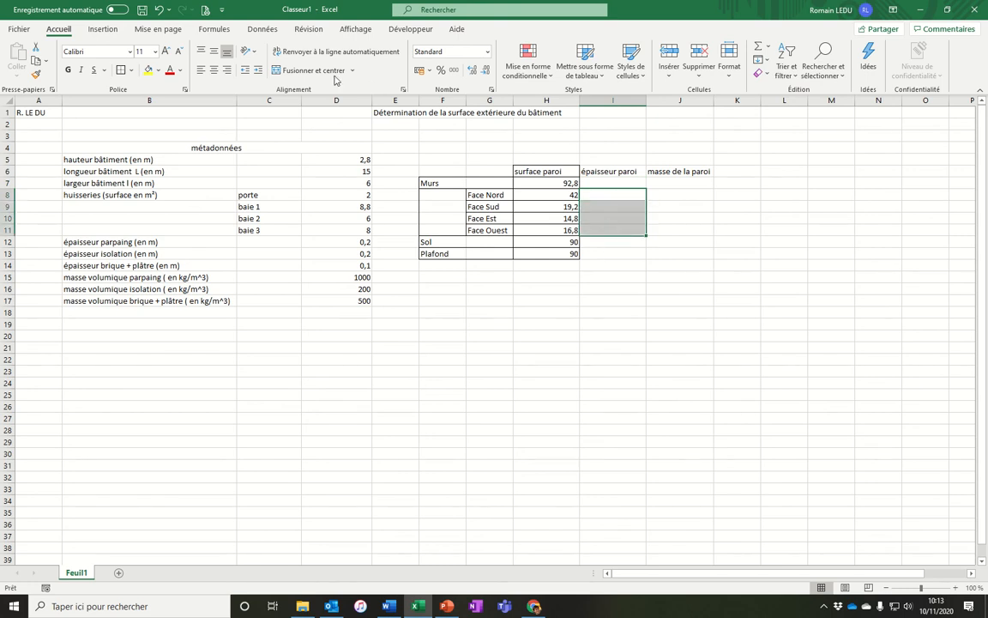
pyautogui.click(303, 71)
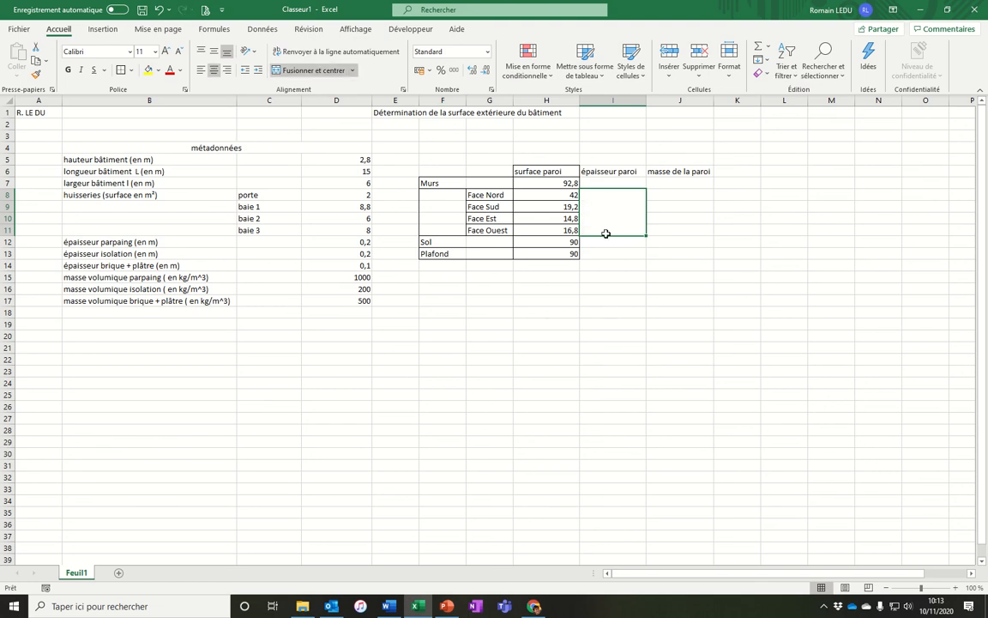
# Enter a formula in I7 summing the three layer thicknesses D12, D13 and D14.
pyautogui.click(598, 186)
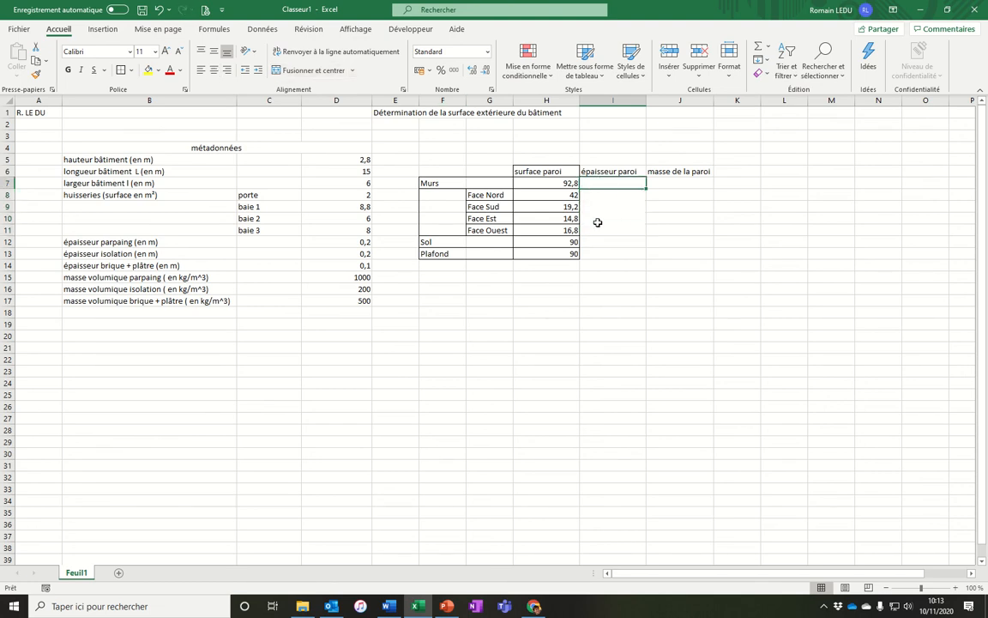
pyautogui.write('=')
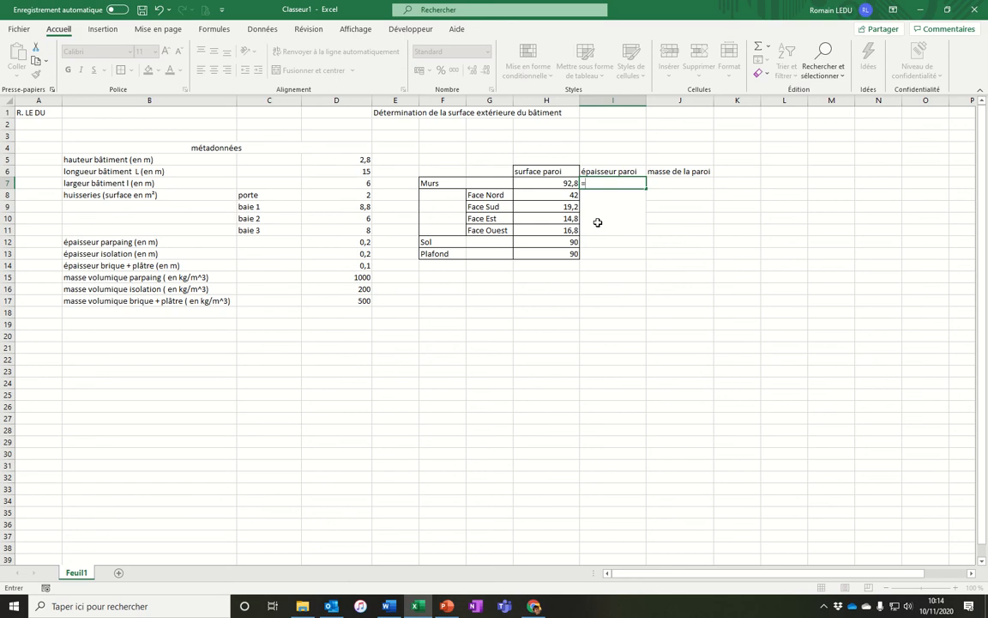
pyautogui.click(330, 243)
pyautogui.write('+')
pyautogui.click(328, 256)
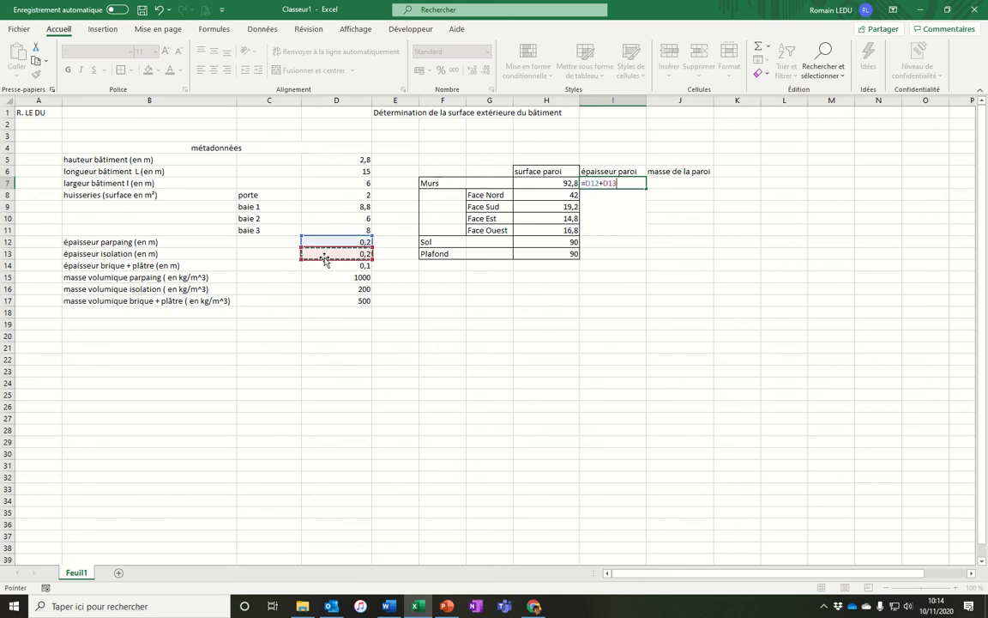
pyautogui.write('+')
pyautogui.click(318, 267)
pyautogui.press('Return')
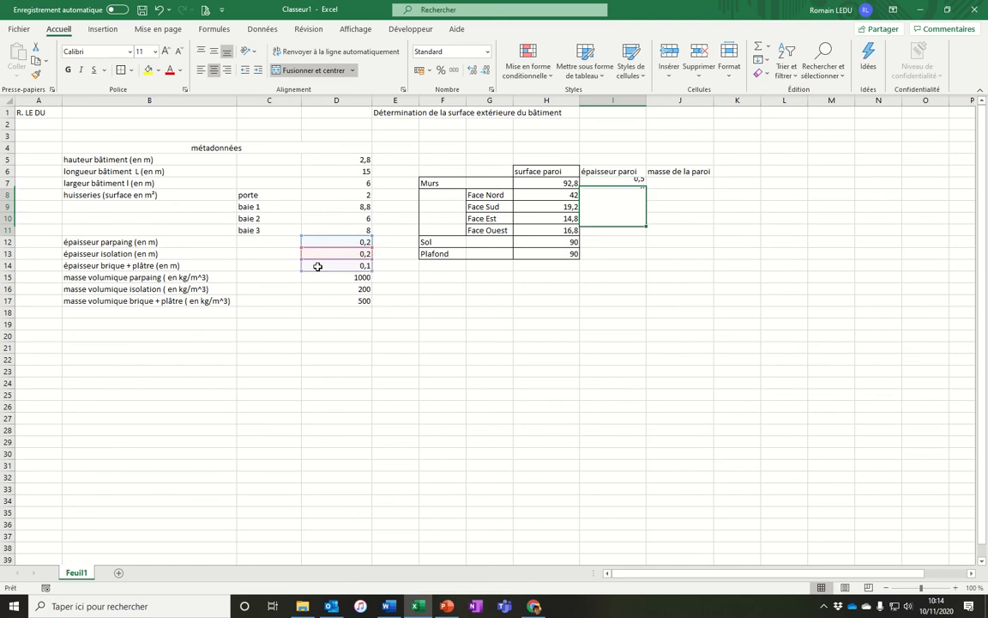
pyautogui.moveTo(612, 197); pyautogui.dragTo(611, 238)
pyautogui.click(611, 241)
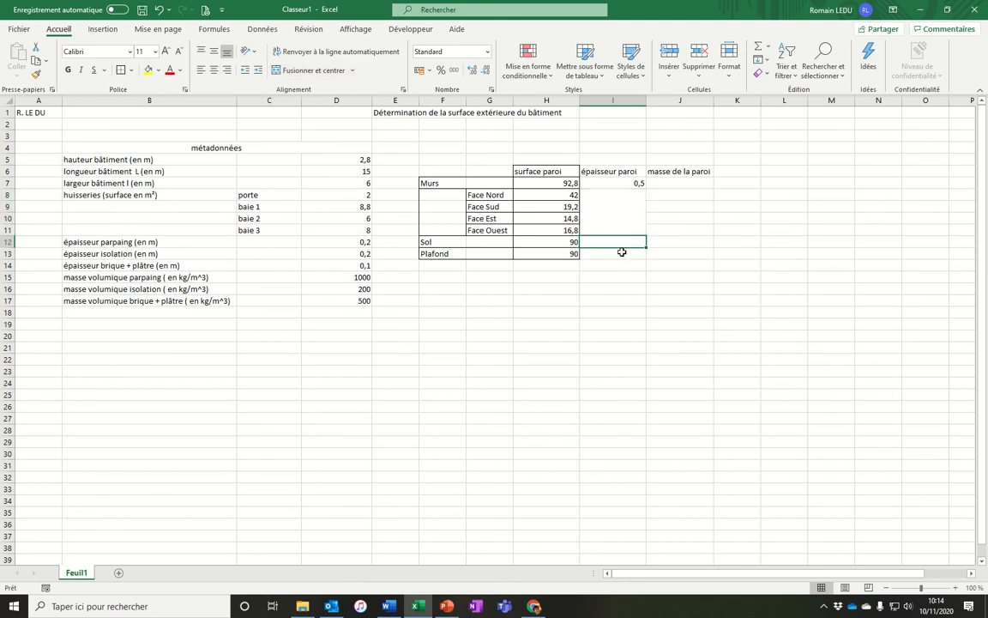
# Add the parameter "épaisseur dalle béton" in B18 with the value 0,2 in D18.
pyautogui.write('=')
pyautogui.press('Escape')
pyautogui.click(158, 315)
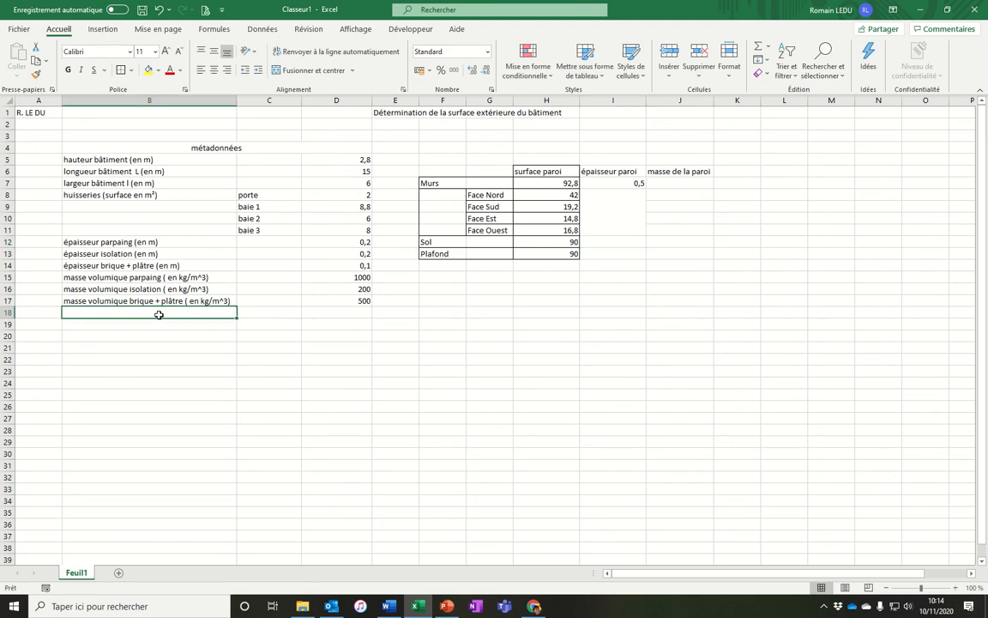
pyautogui.write('épaisseur dalle béton')
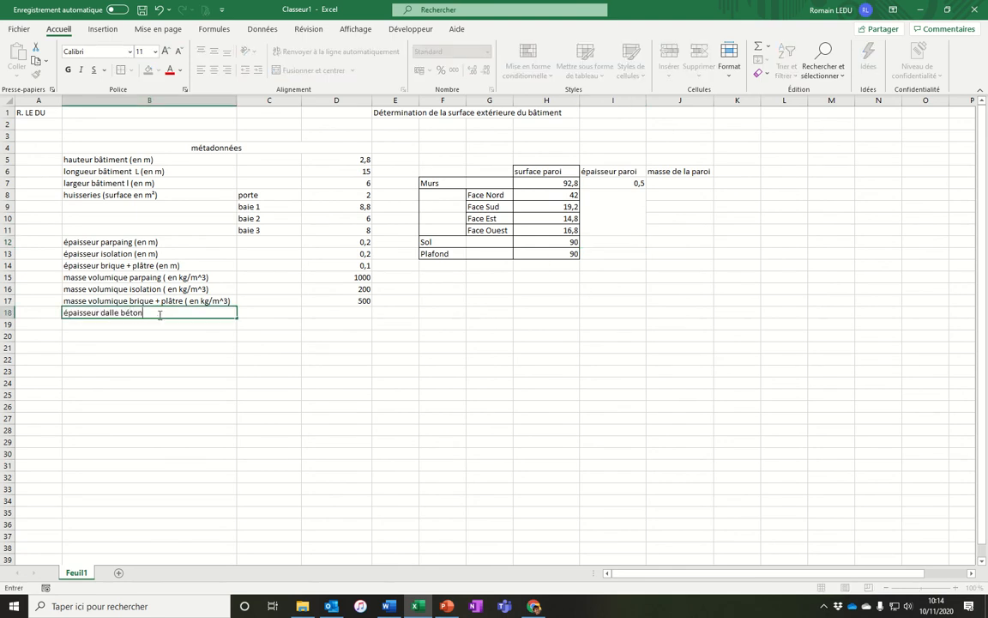
pyautogui.press('Tab')
pyautogui.press('Tab')
pyautogui.write('0,2')
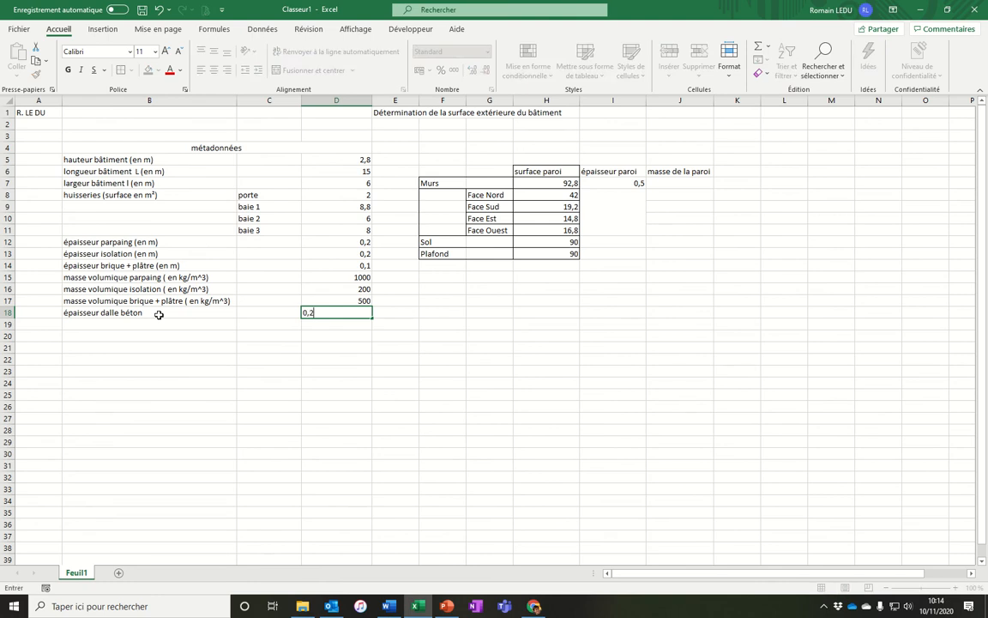
pyautogui.press('Return')
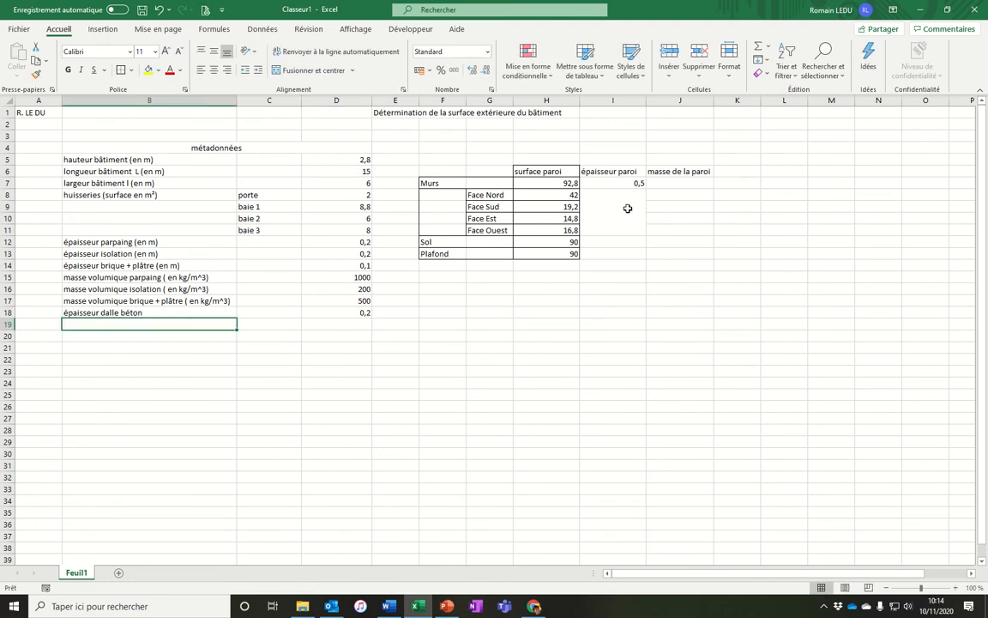
# Enter a formula in I12 adding the slab thickness D18 and the insulation thickness D13 for the floor.
pyautogui.click(612, 243)
pyautogui.write('=')
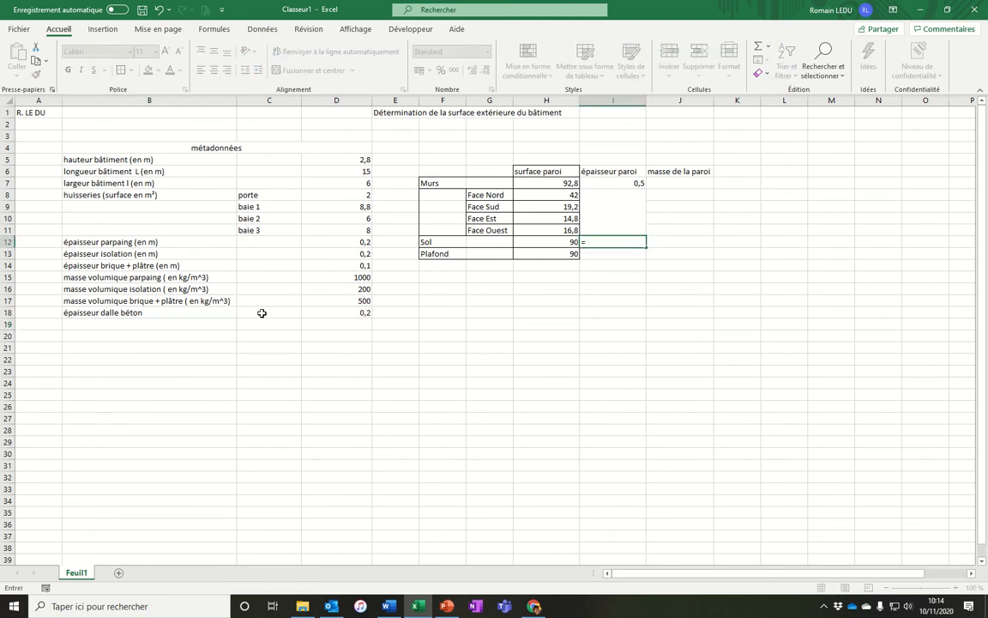
pyautogui.click(340, 312)
pyautogui.write('+')
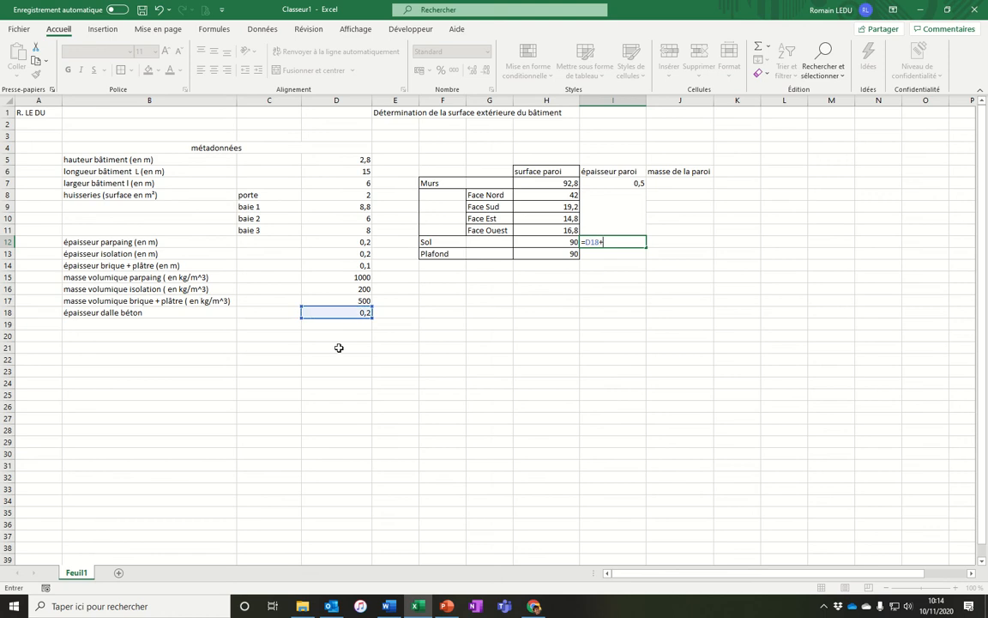
pyautogui.click(335, 253)
pyautogui.press('Return')
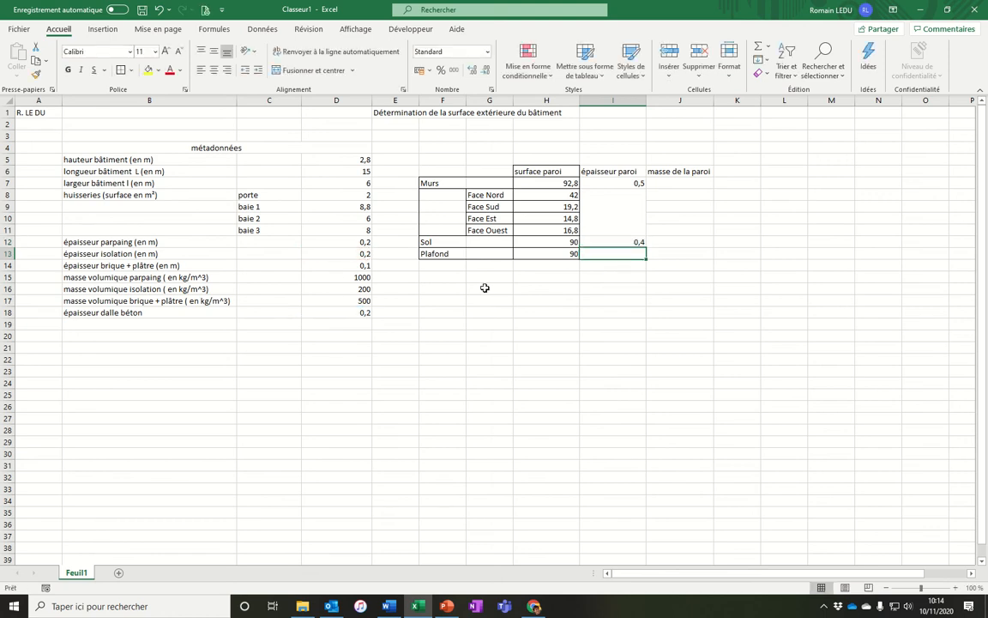
# Enter the same sum of D18 and D13 in I13 for the ceiling thickness.
pyautogui.write('=')
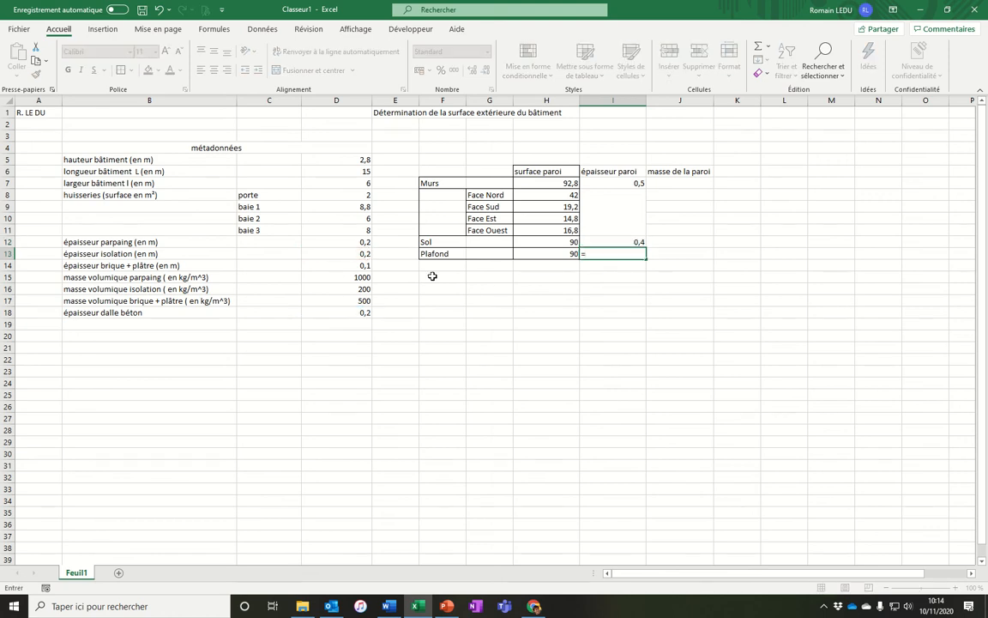
pyautogui.click(359, 314)
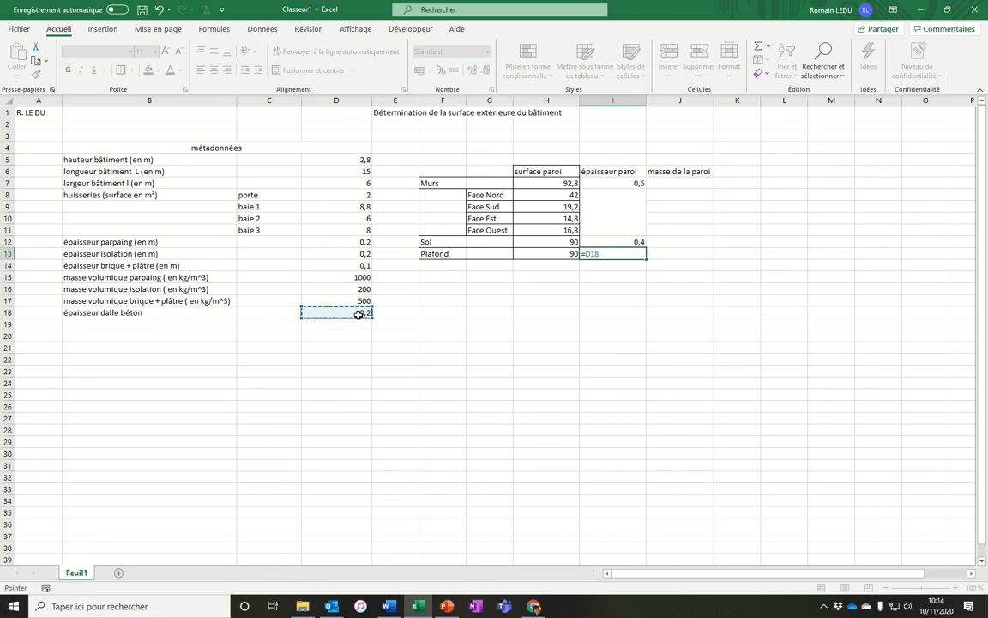
pyautogui.click(640, 255)
pyautogui.write('+')
pyautogui.click(329, 253)
pyautogui.press('Return')
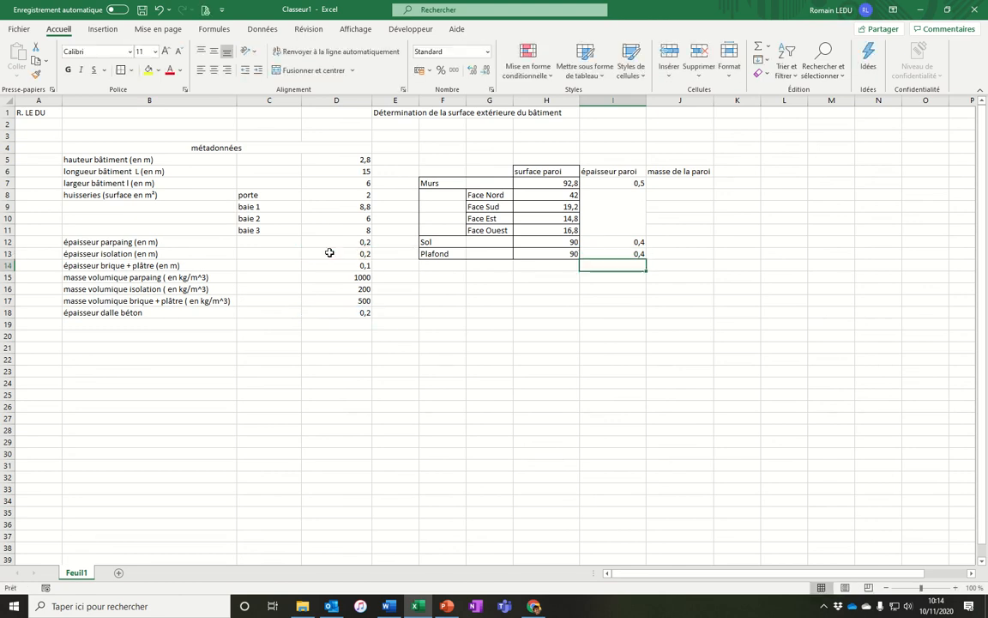
# Enter the wall mass formula in J7: =H7*D12*D15+D13*D16*H7+D14*H7*D17, summing surface × thickness × density per layer.
pyautogui.click(687, 181)
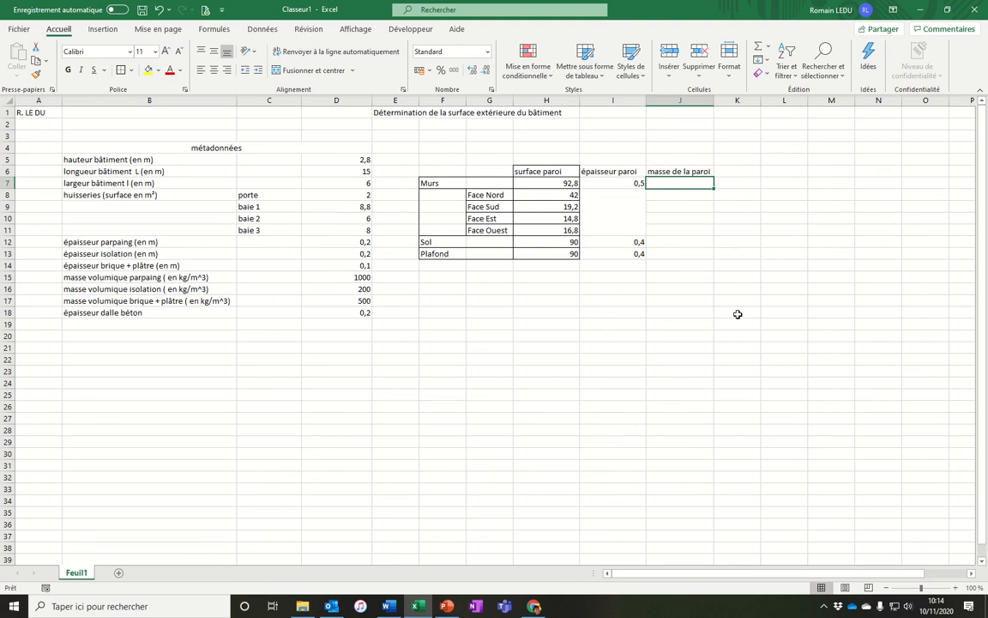
pyautogui.write('=')
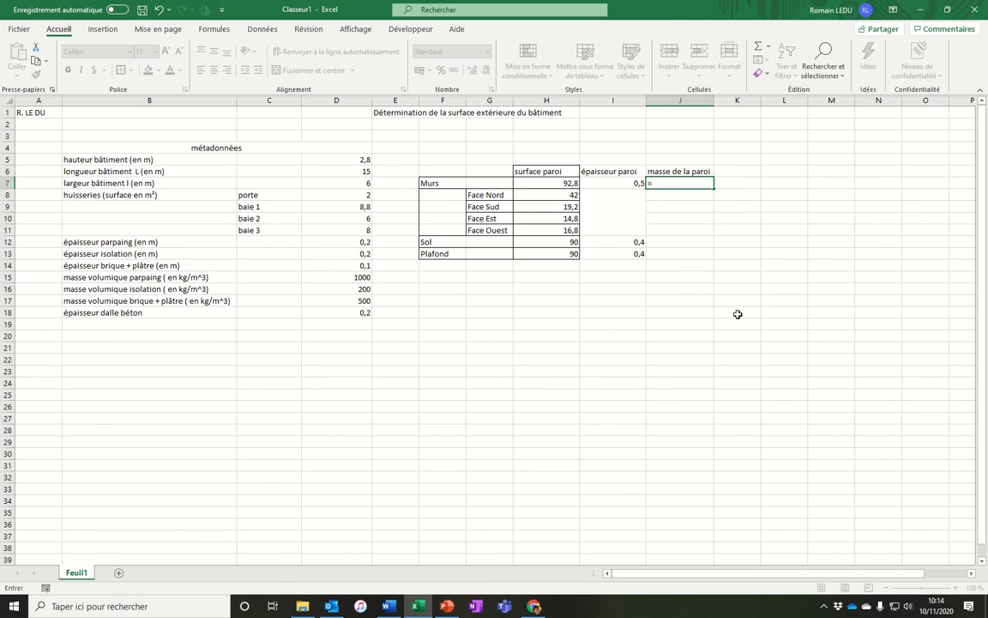
pyautogui.press('Escape')
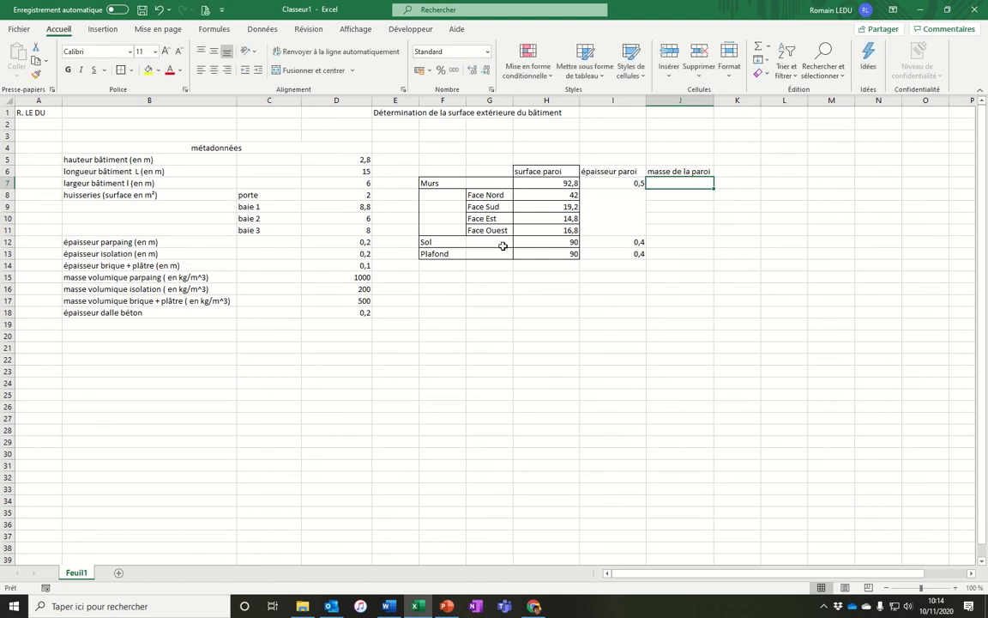
pyautogui.write('=')
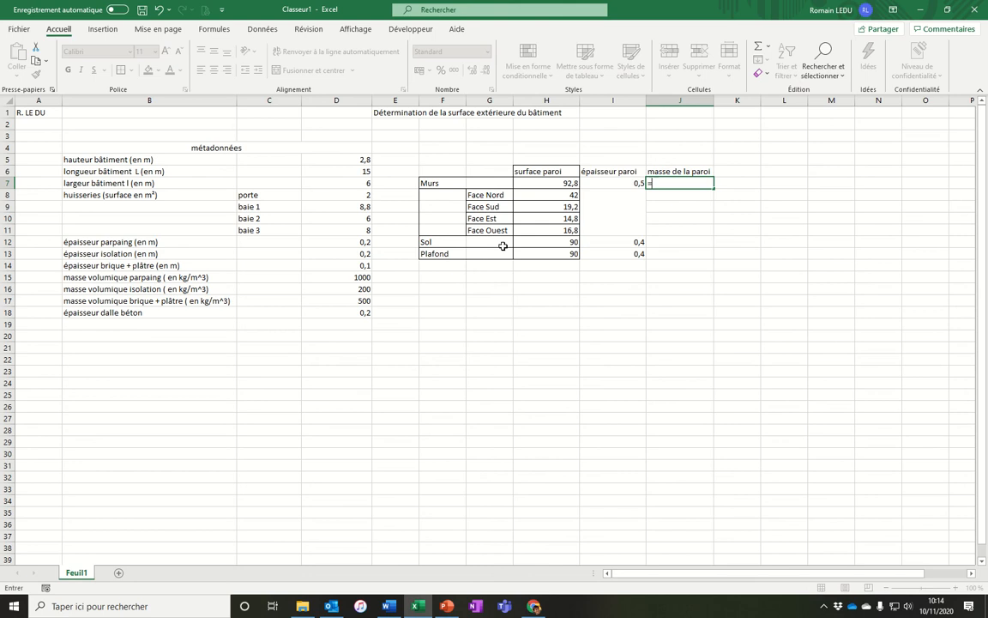
pyautogui.click(536, 183)
pyautogui.write('*')
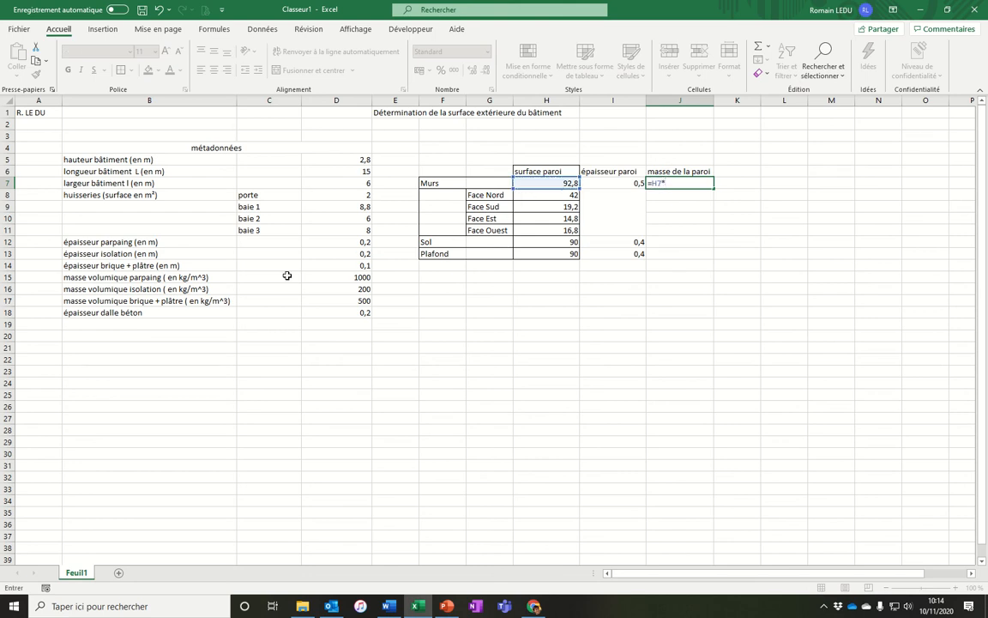
pyautogui.click(318, 243)
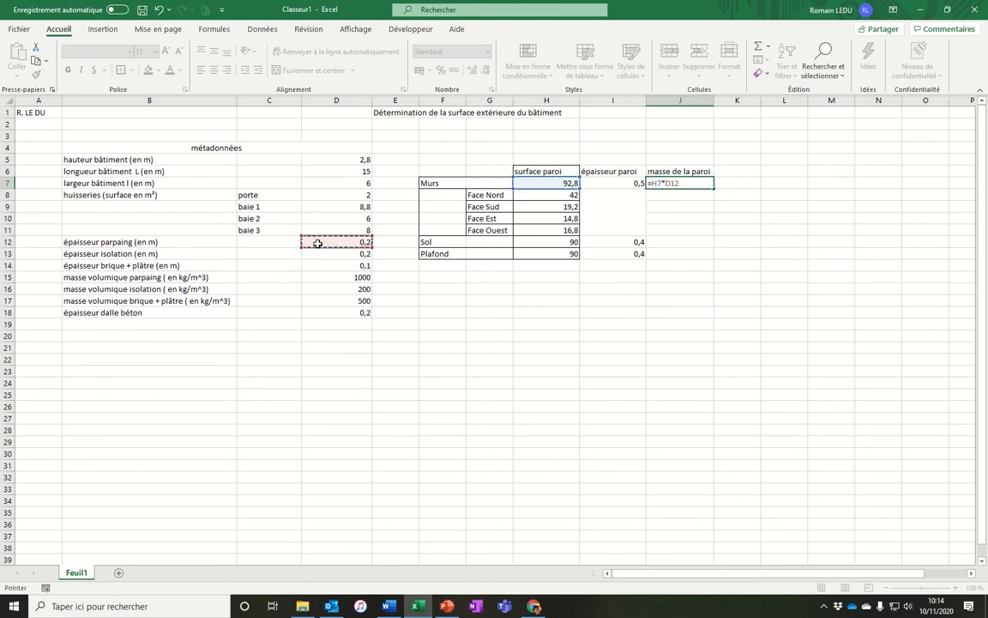
pyautogui.write('*')
pyautogui.click(321, 276)
pyautogui.write('+')
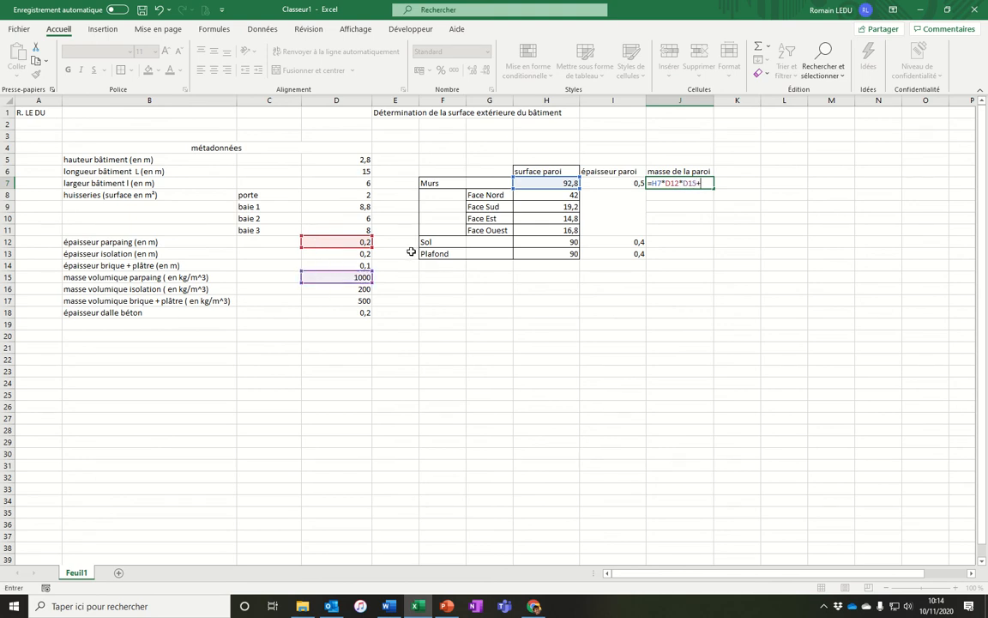
pyautogui.click(348, 254)
pyautogui.write('*')
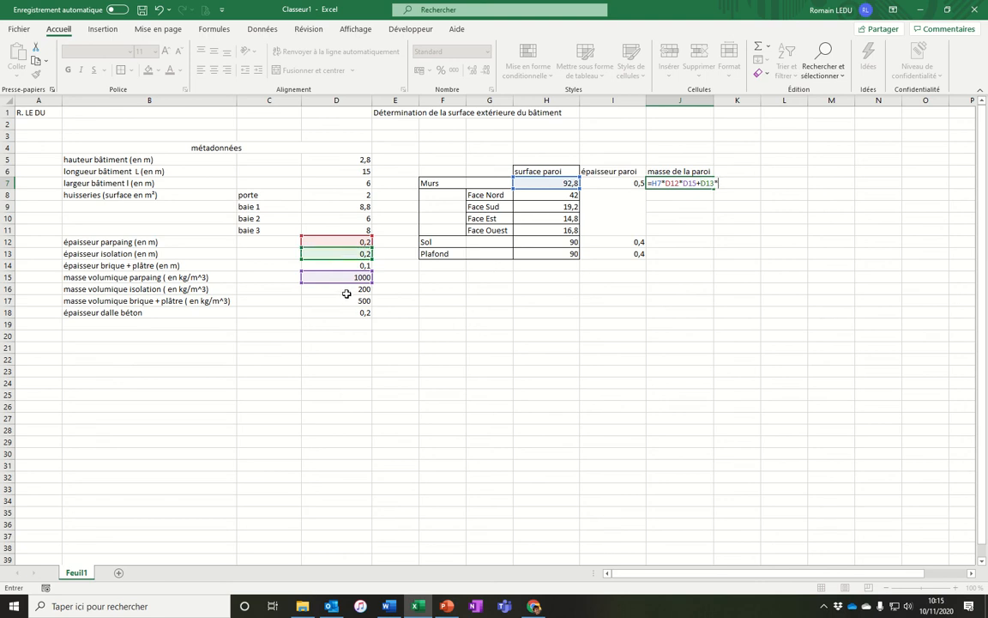
pyautogui.click(347, 290)
pyautogui.write('*')
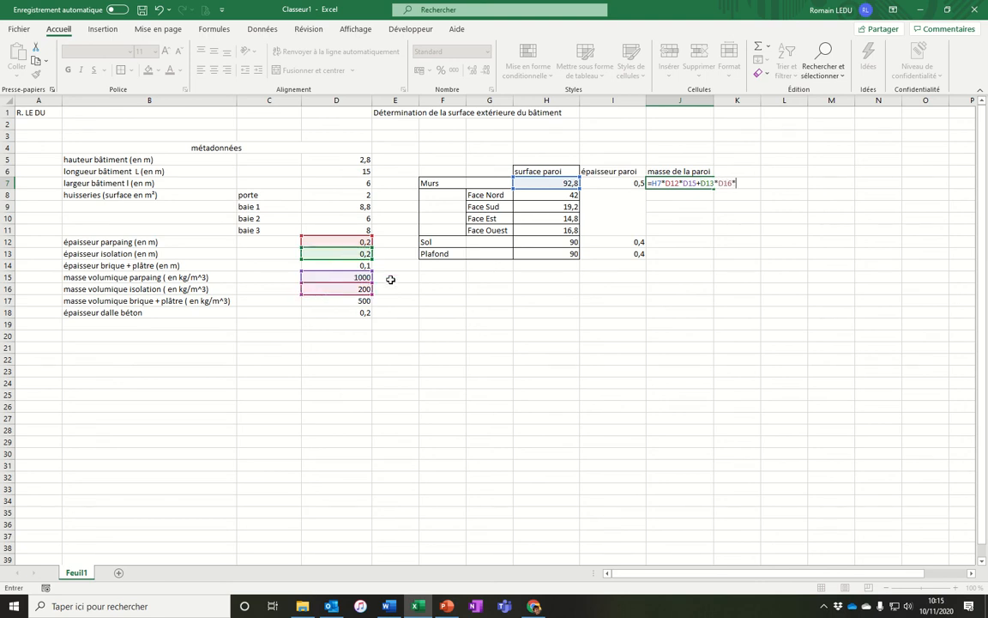
pyautogui.click(562, 184)
pyautogui.write('+')
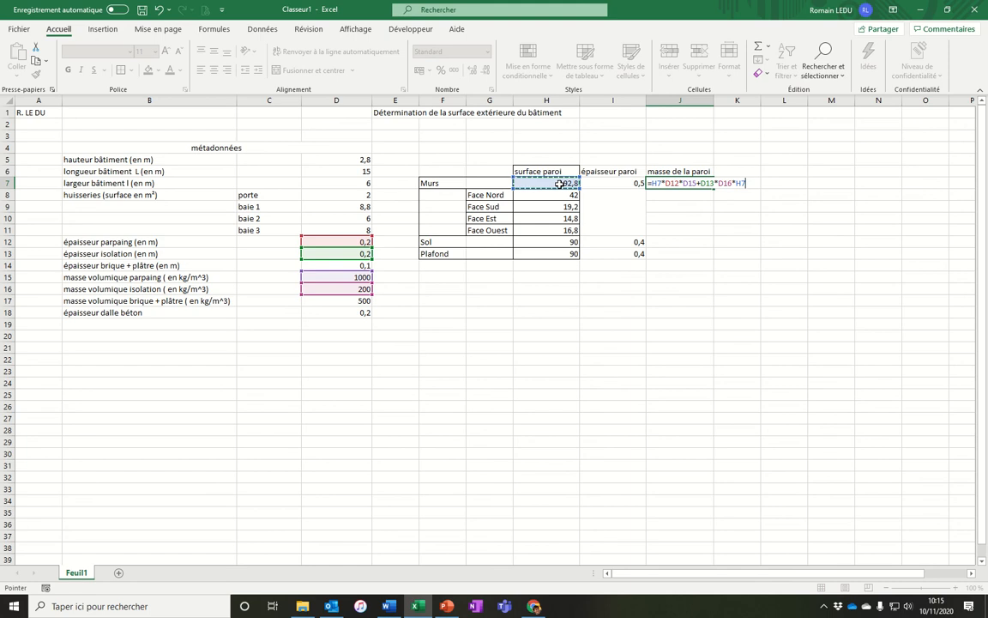
pyautogui.click(331, 265)
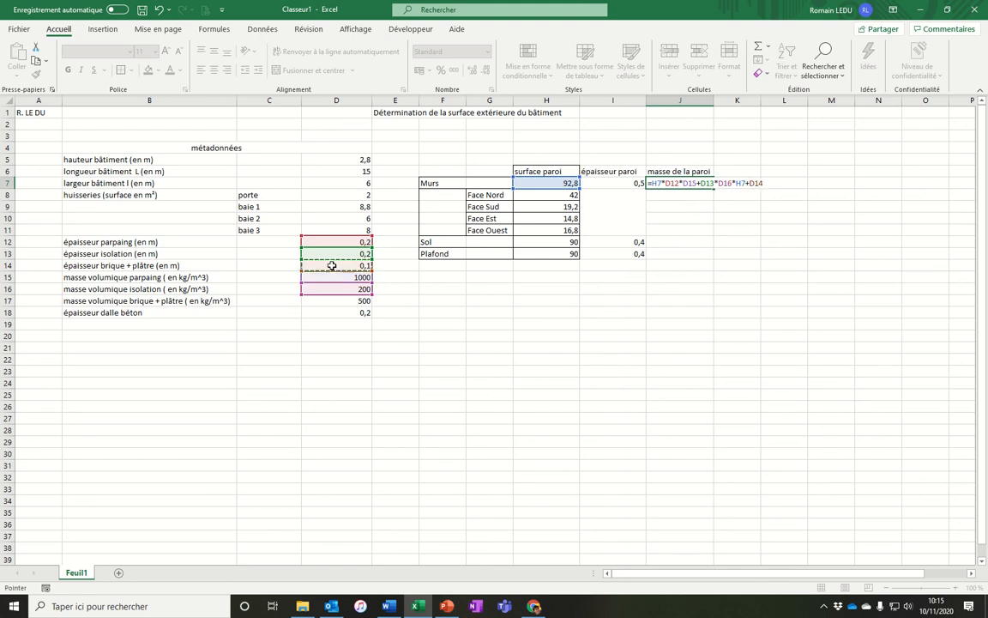
pyautogui.write('*')
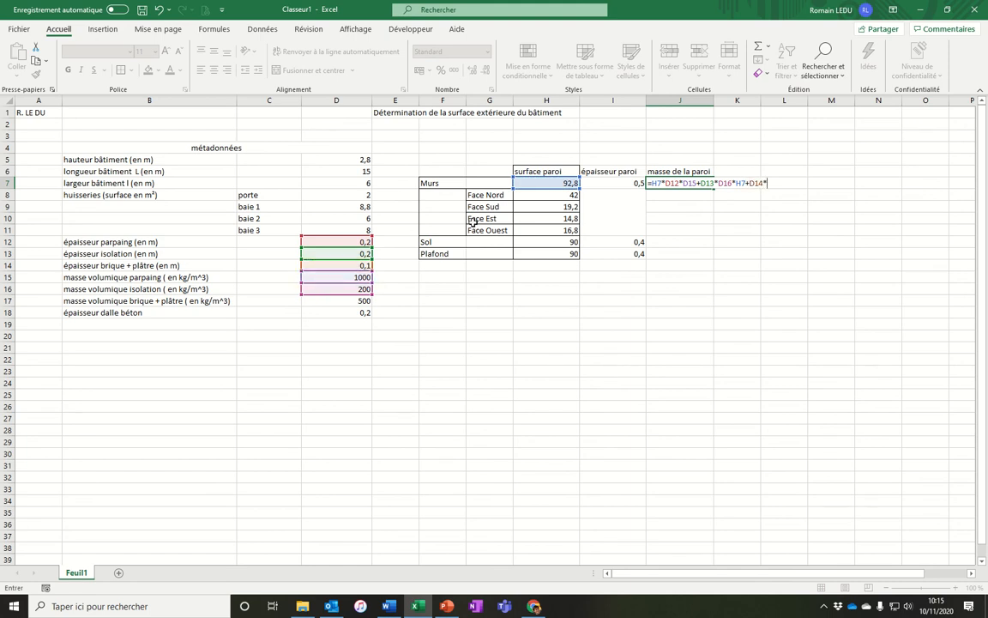
pyautogui.click(527, 184)
pyautogui.write('*')
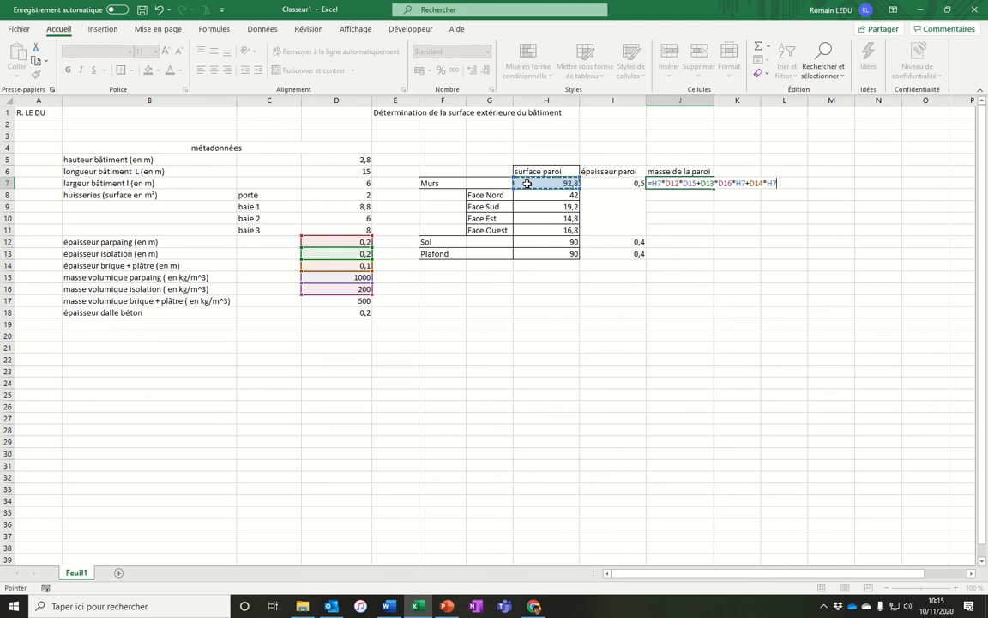
pyautogui.click(335, 301)
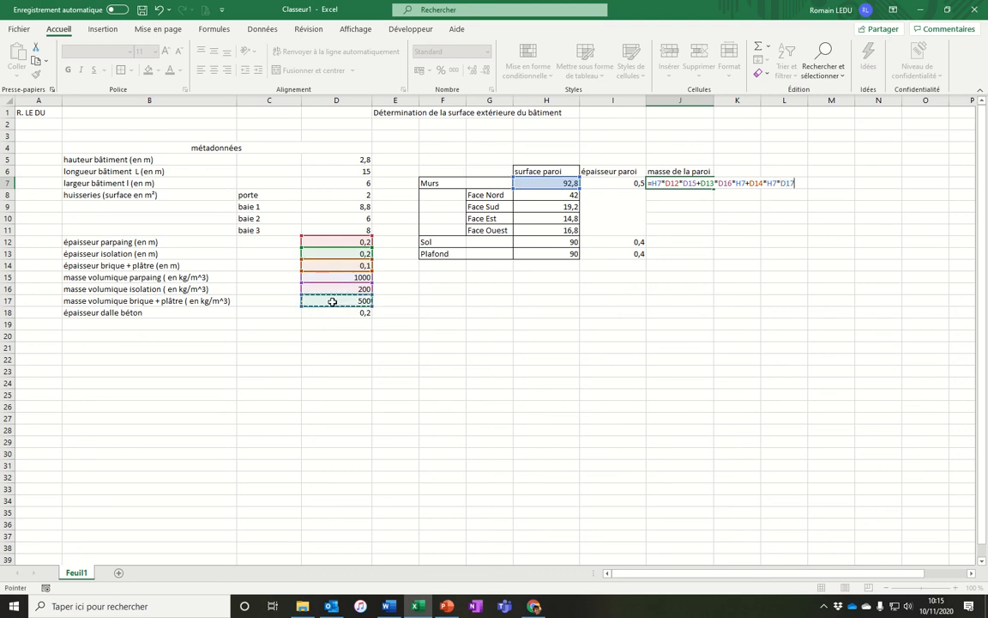
pyautogui.press('Return')
pyautogui.click(707, 185)
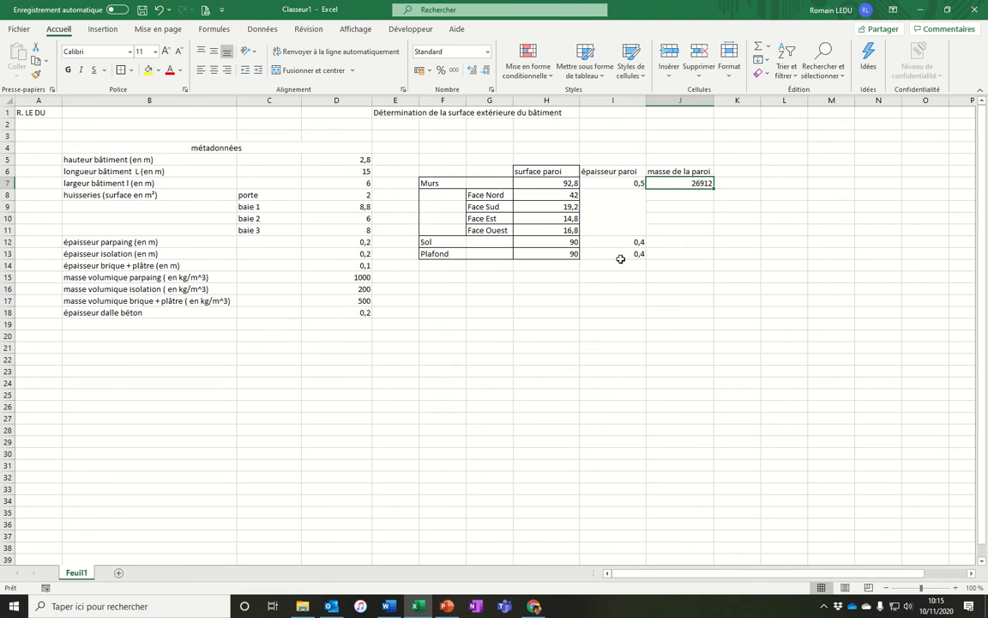
pyautogui.click(698, 246)
pyautogui.write('=')
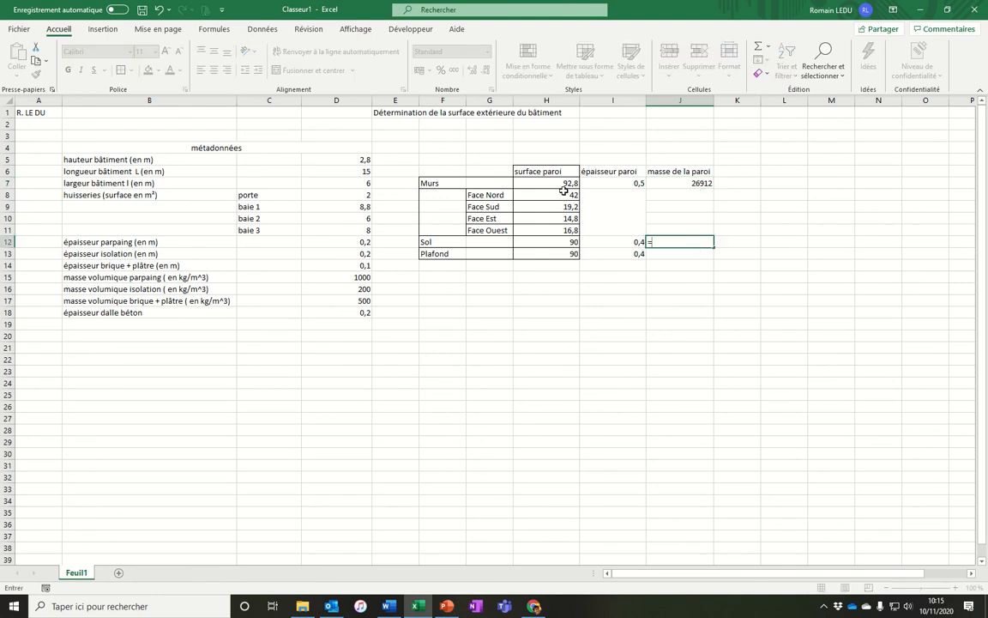
pyautogui.click(605, 246)
pyautogui.press('Escape')
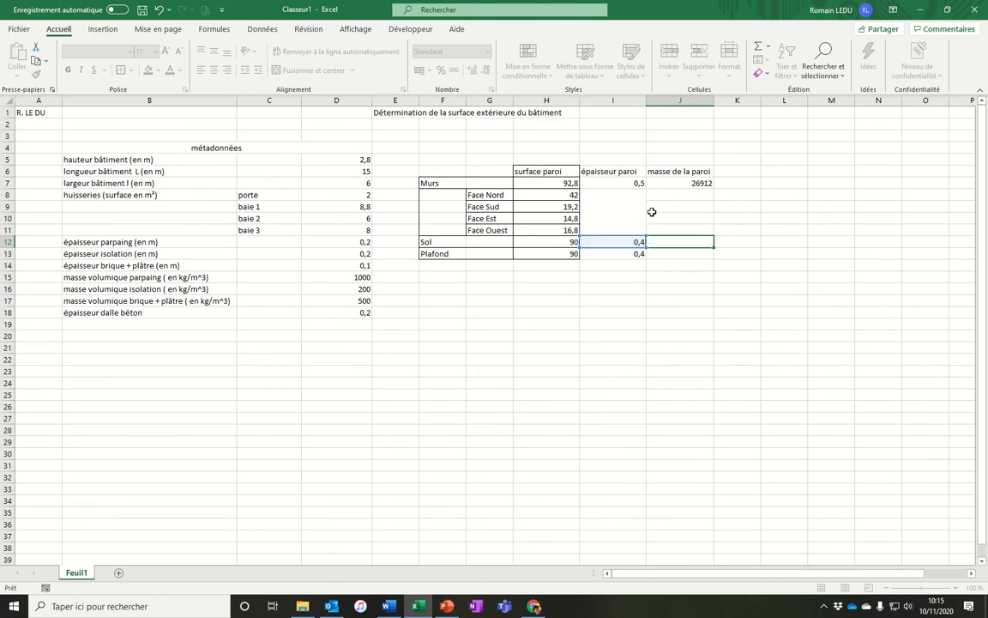
pyautogui.doubleClick(678, 184)
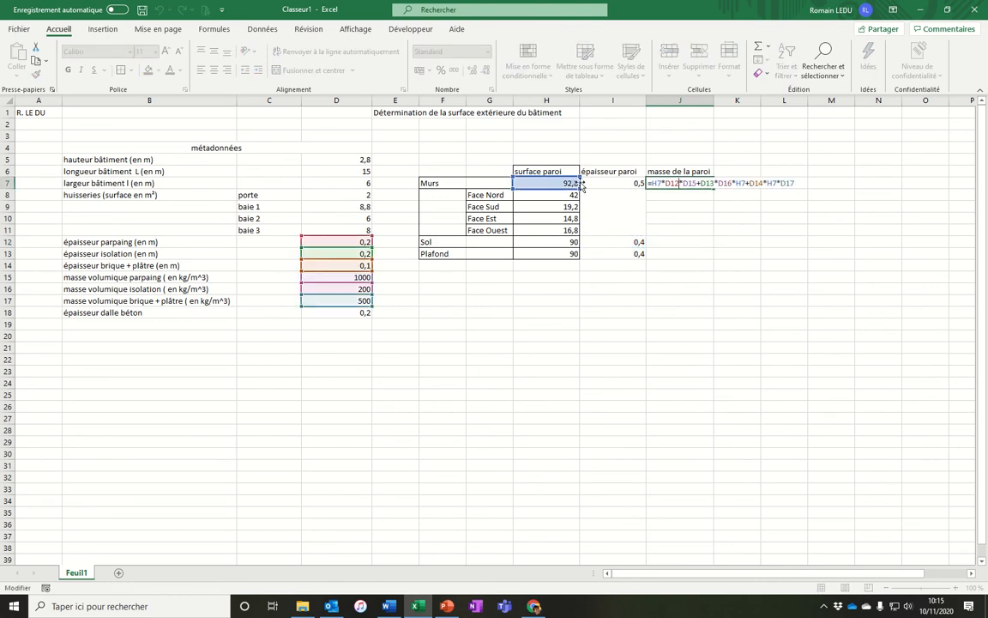
pyautogui.press('Escape')
pyautogui.click(661, 247)
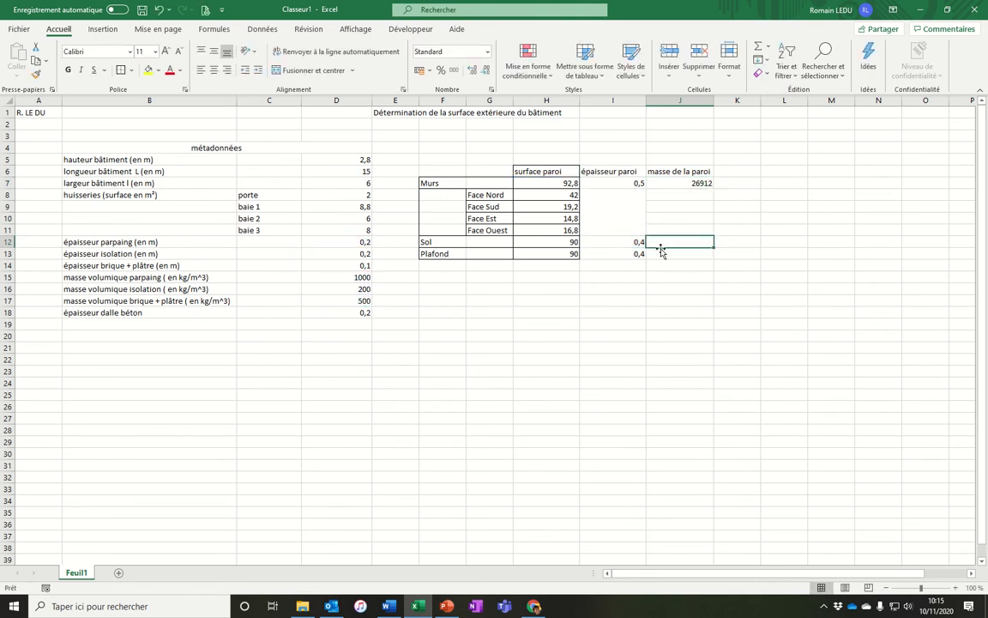
pyautogui.write('=')
pyautogui.click(627, 242)
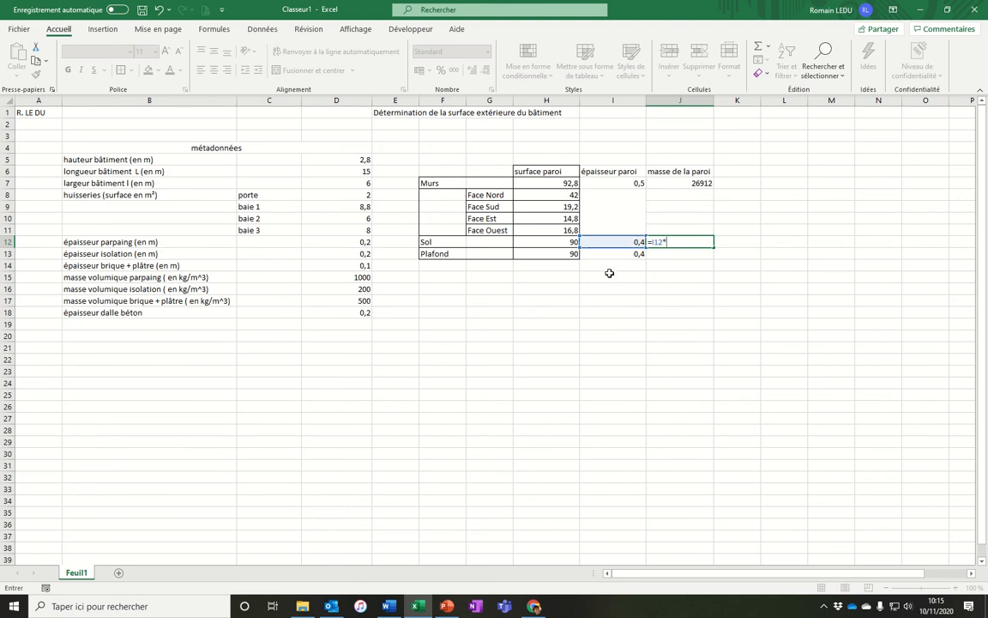
pyautogui.press('Escape')
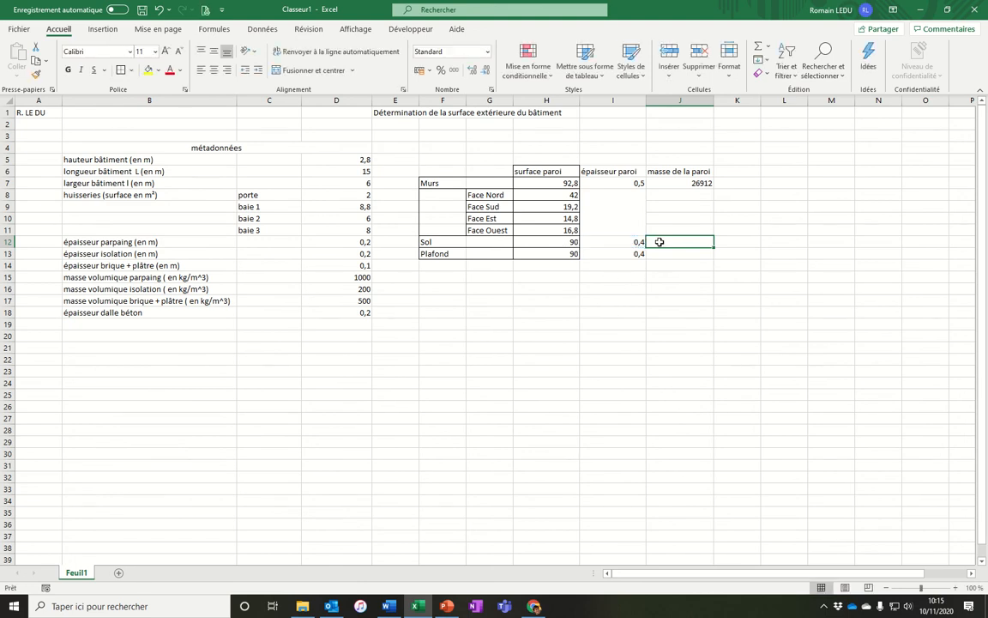
# Enter a formula in J12 multiplying the floor surface H12 by the slab thickness D18 and cell D19.
pyautogui.write('=')
pyautogui.click(556, 243)
pyautogui.write('*')
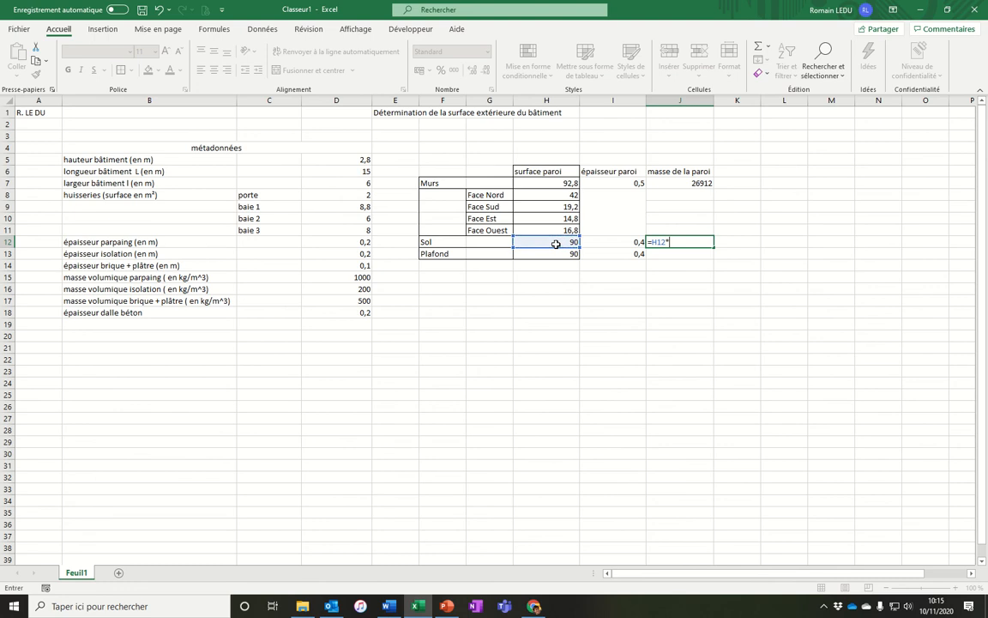
pyautogui.click(353, 312)
pyautogui.write('*')
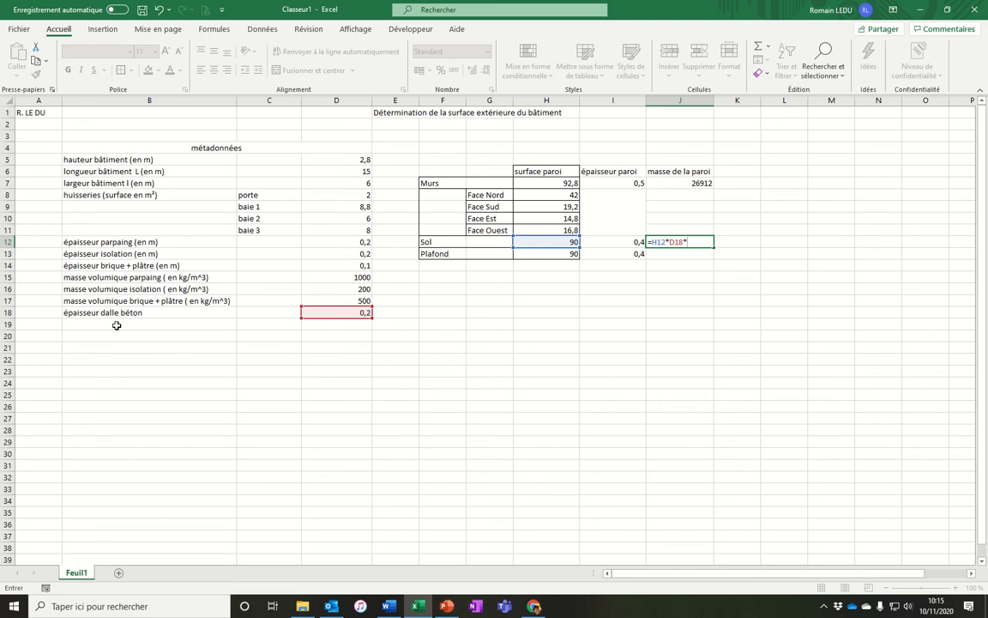
pyautogui.click(353, 324)
pyautogui.press('Return')
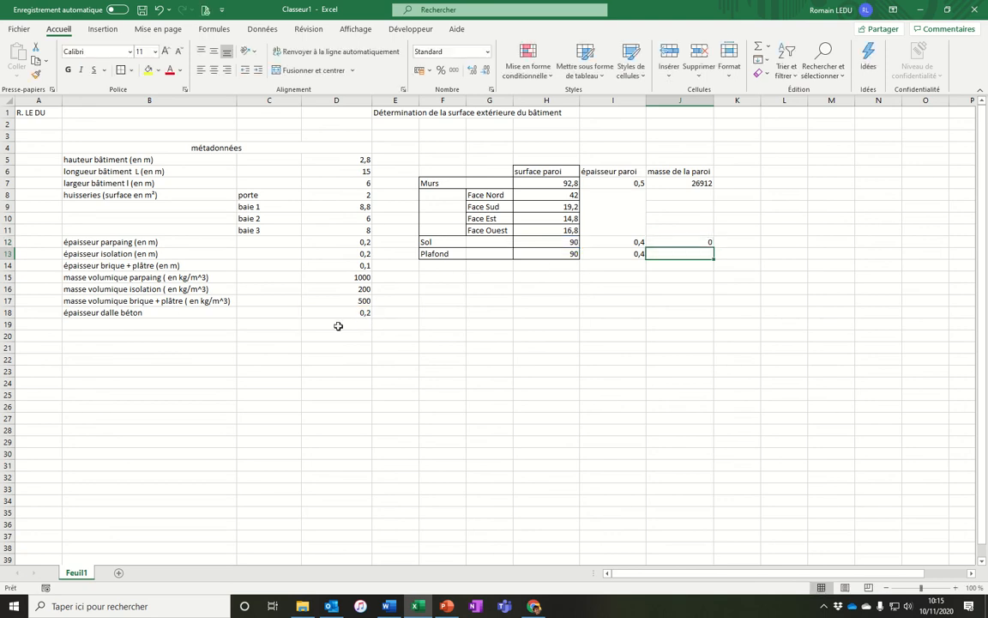
# Add the label 'masse volumique béton' in B19 below the slab thickness entry.
pyautogui.click(195, 326)
pyautogui.write('masse vo')
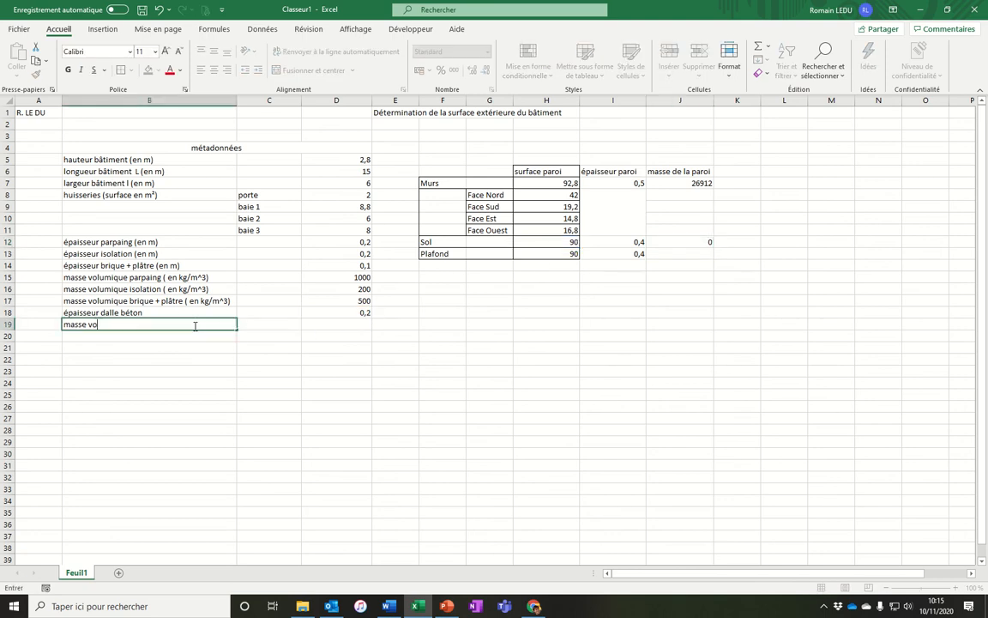
pyautogui.write('lumique bé')
pyautogui.press('Tab')
pyautogui.press('Tab')
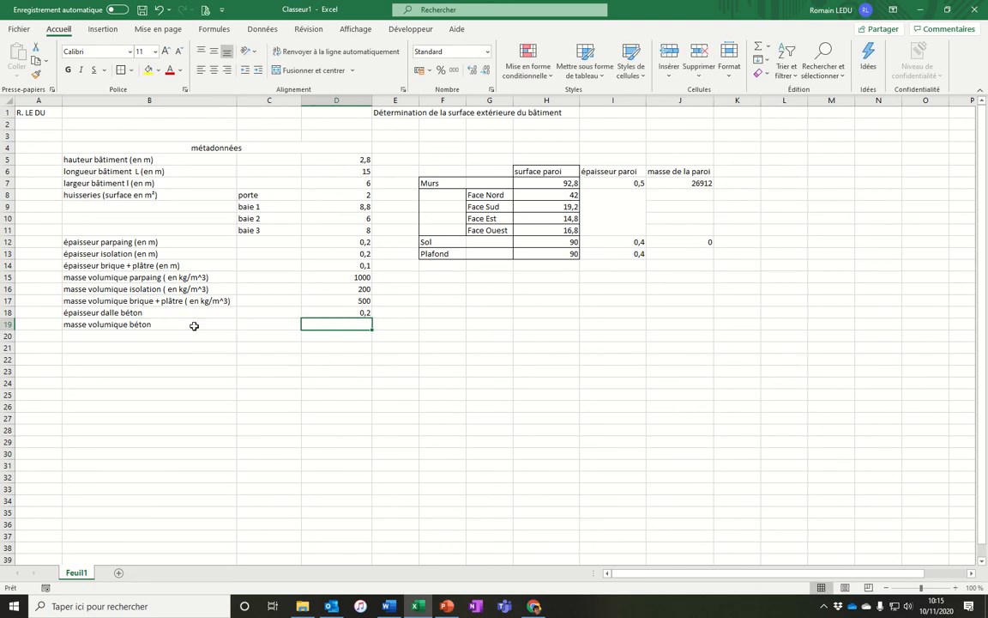
# Enter 2000 as the concrete density value in D19.
pyautogui.write('3000')
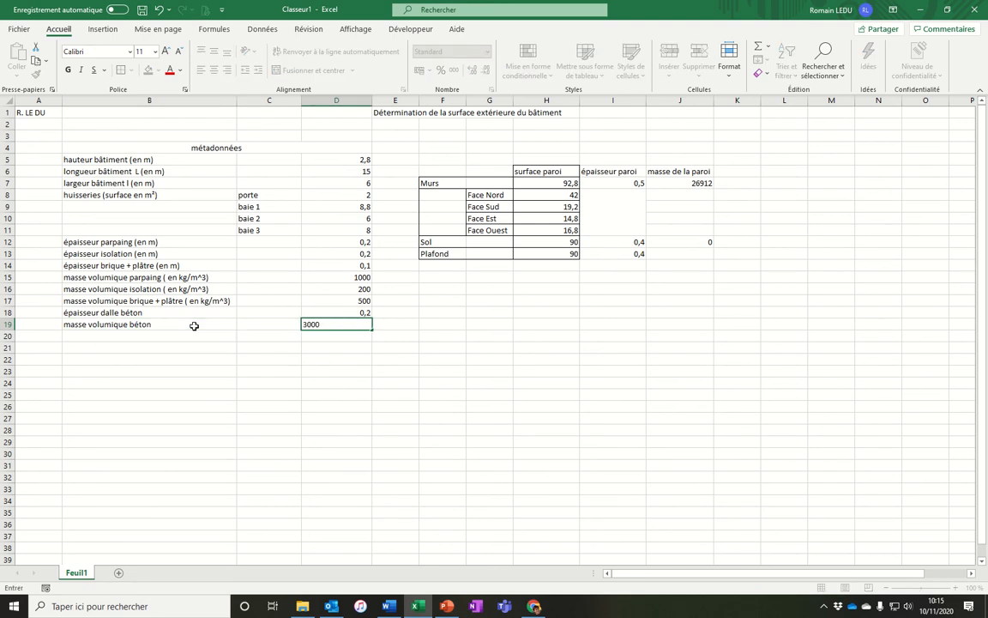
pyautogui.press('Return')
pyautogui.click(335, 326)
pyautogui.write('2000')
pyautogui.press('Return')
pyautogui.click(680, 253)
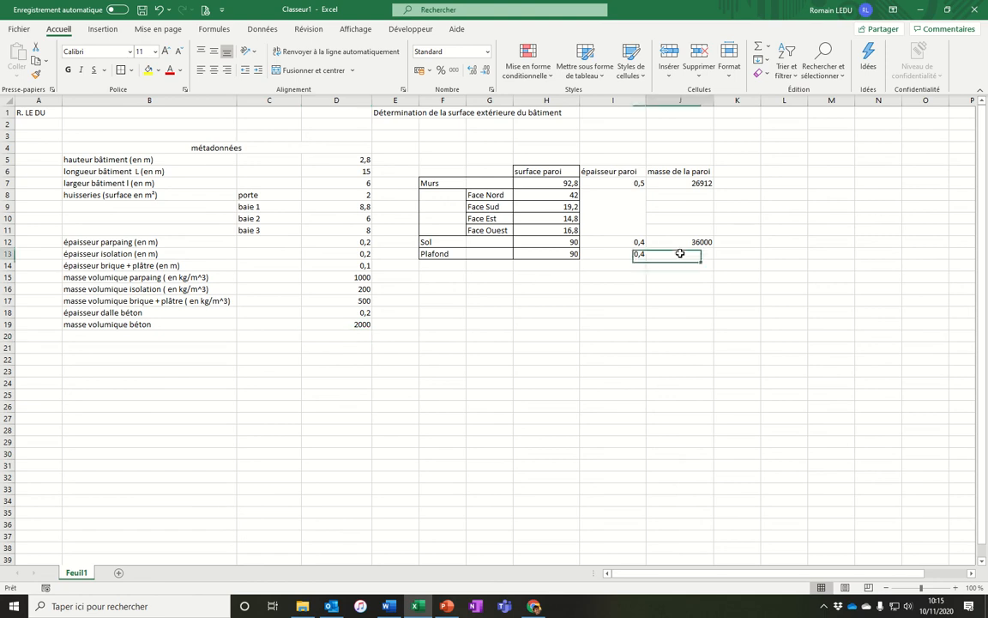
pyautogui.write('=')
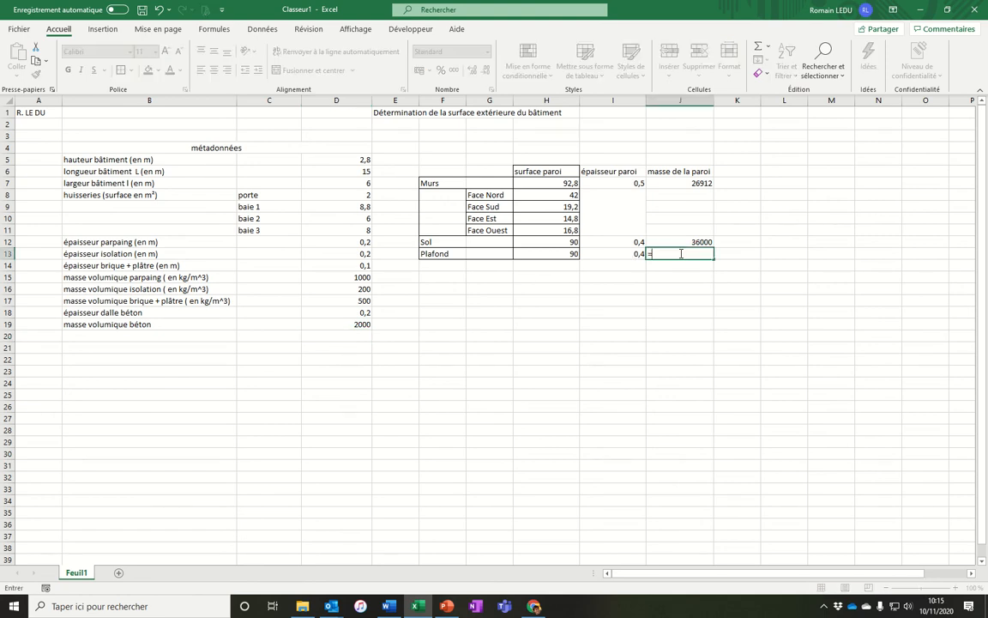
pyautogui.click(603, 253)
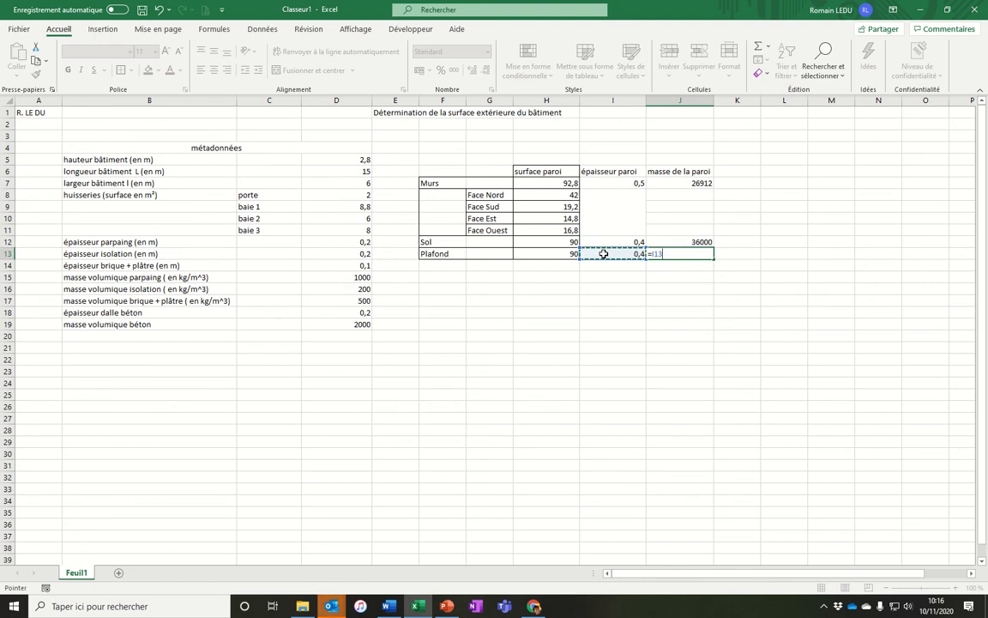
pyautogui.press('BackSpace')
pyautogui.press('BackSpace')
pyautogui.press('BackSpace')
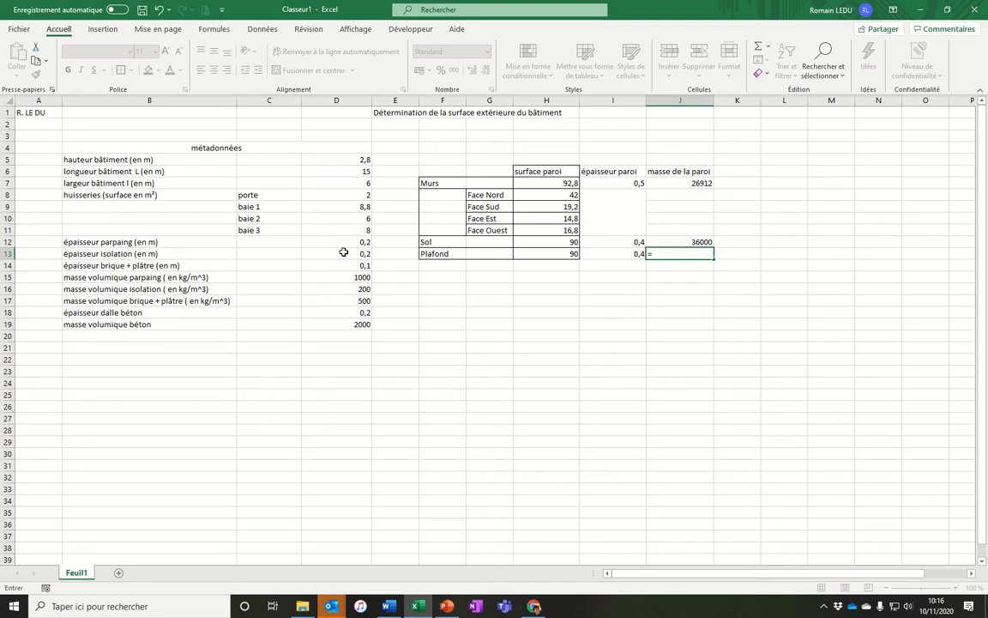
pyautogui.press('Escape')
# Apply all borders to the thickness and mass columns I6:J13 and widen column J slightly.
pyautogui.click(632, 298)
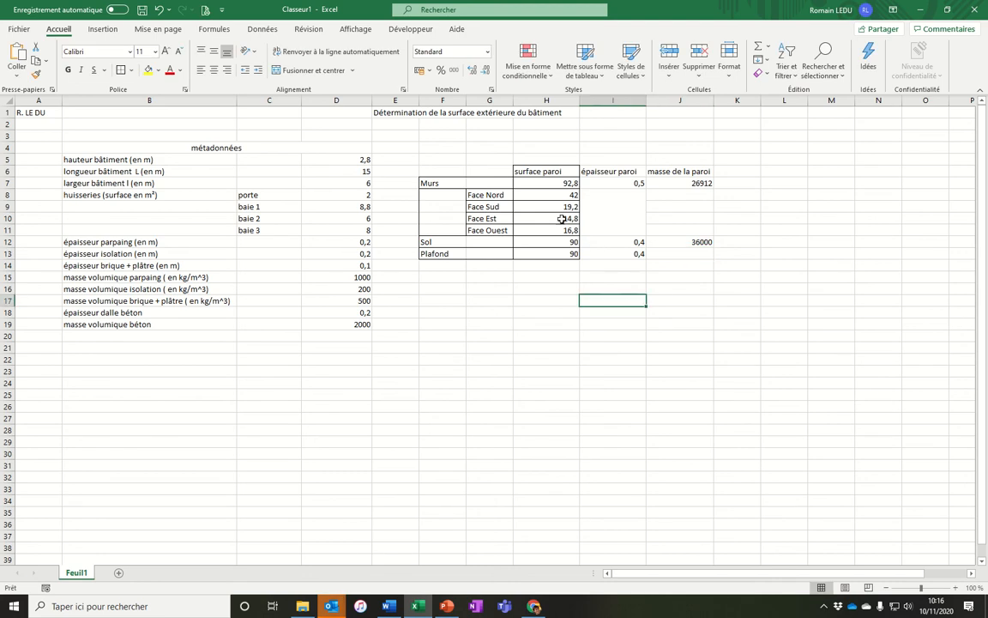
pyautogui.moveTo(592, 173); pyautogui.dragTo(670, 248)
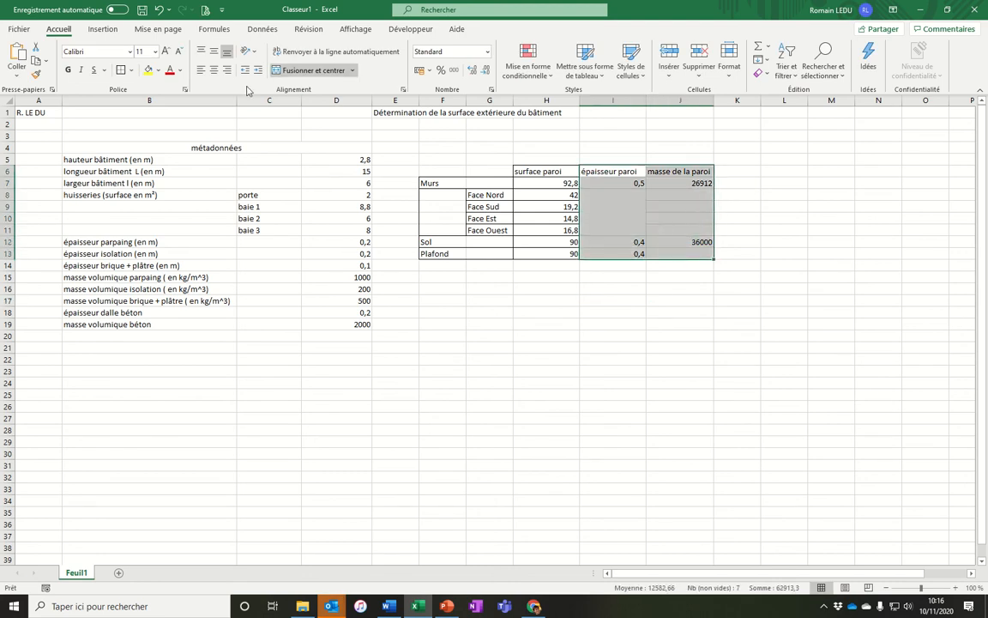
pyautogui.click(130, 70)
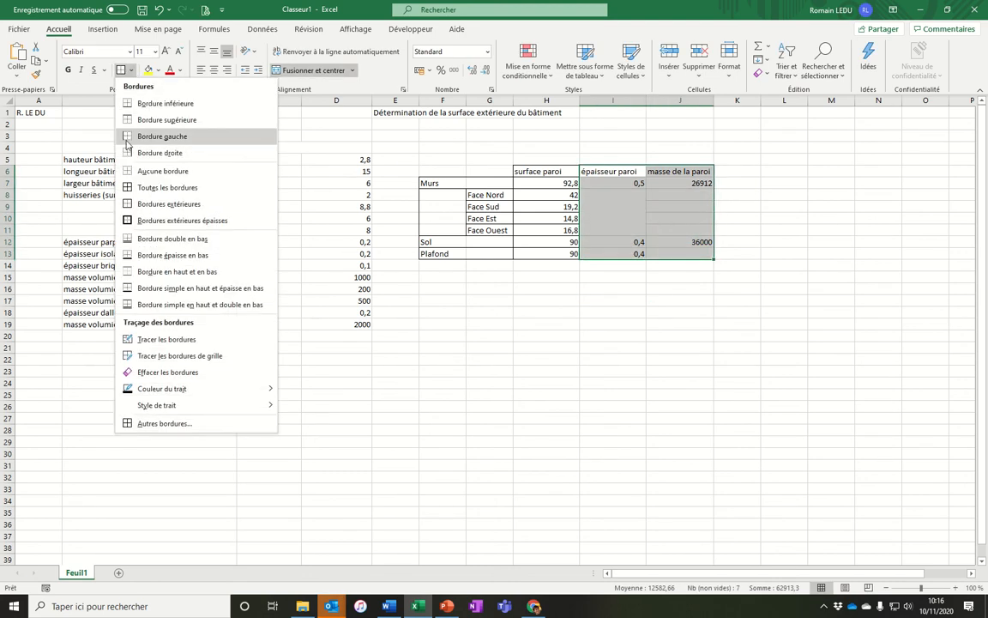
pyautogui.click(137, 187)
pyautogui.click(621, 373)
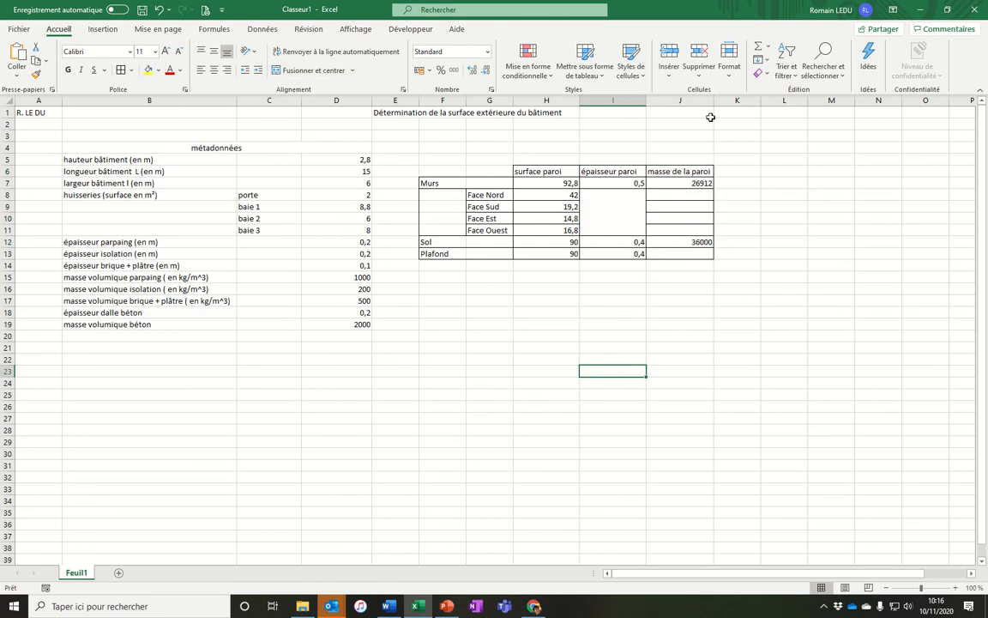
pyautogui.moveTo(713, 102); pyautogui.dragTo(719, 101)
pyautogui.click(739, 350)
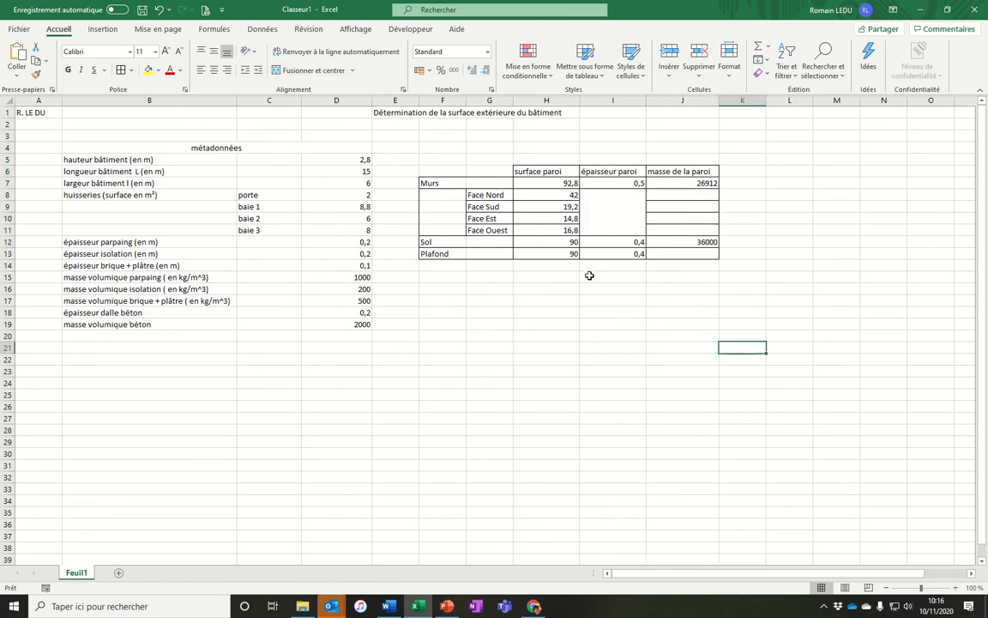
# Review the wall surface formula in H7 and the wall mass formula in J7, checking the Word notes in between.
pyautogui.doubleClick(672, 184)
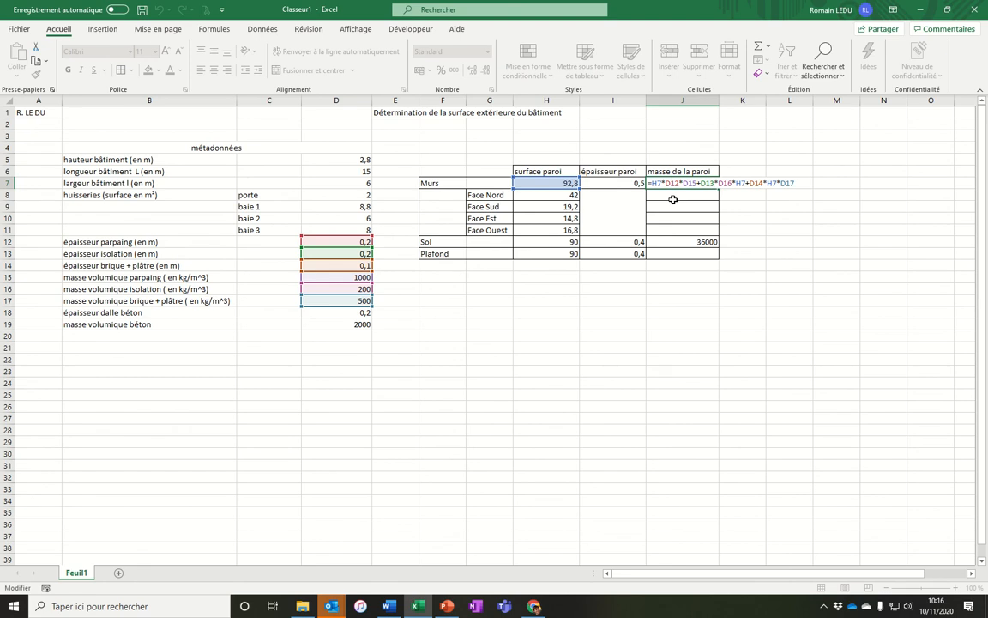
pyautogui.press('Return')
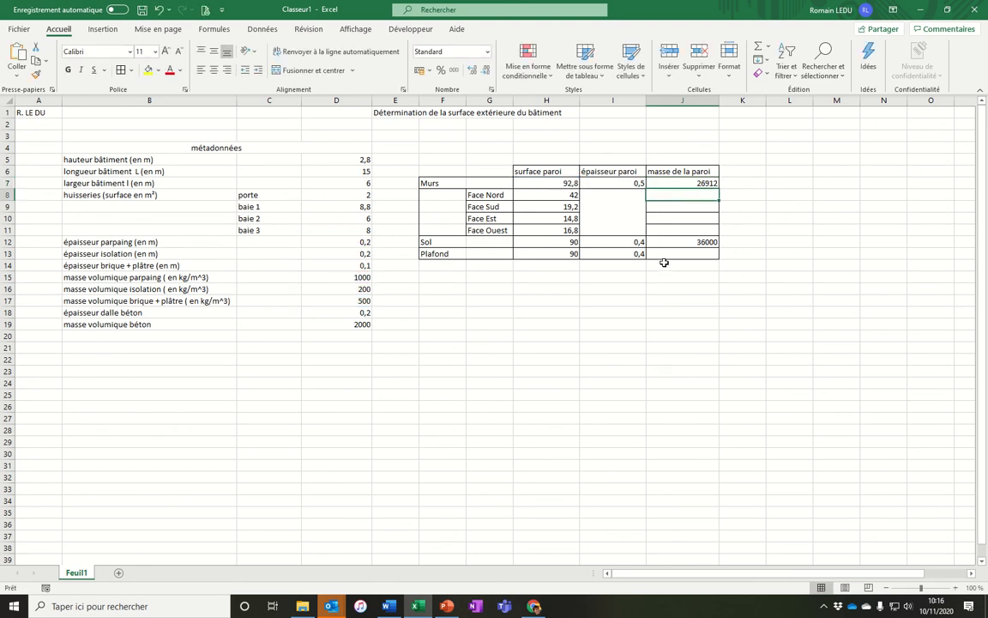
pyautogui.click(385, 608)
pyautogui.press('Return')
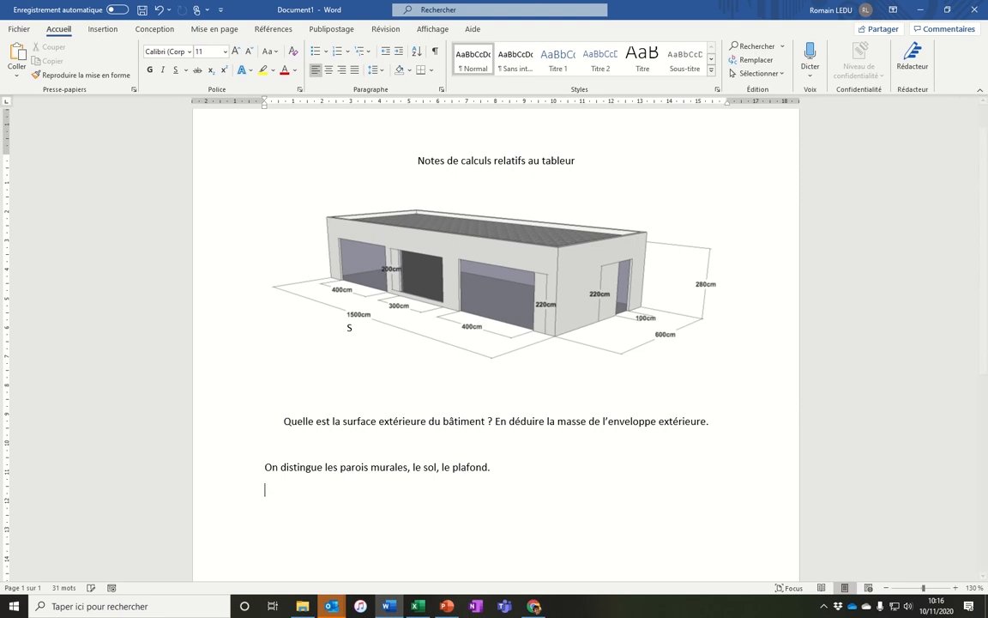
pyautogui.hotkey('alt', 'Tab')
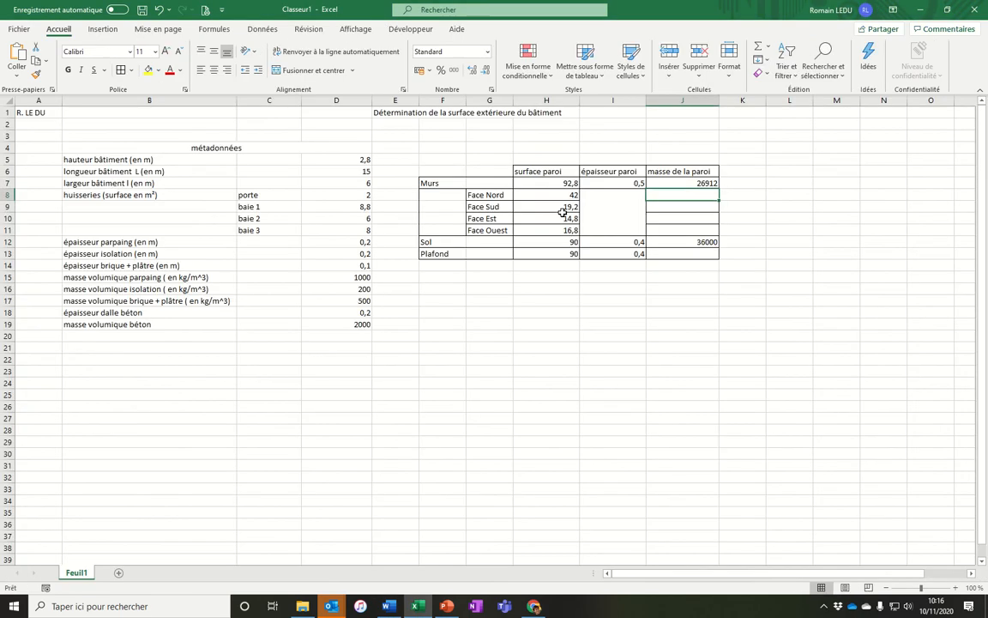
pyautogui.click(569, 183)
pyautogui.doubleClick(563, 184)
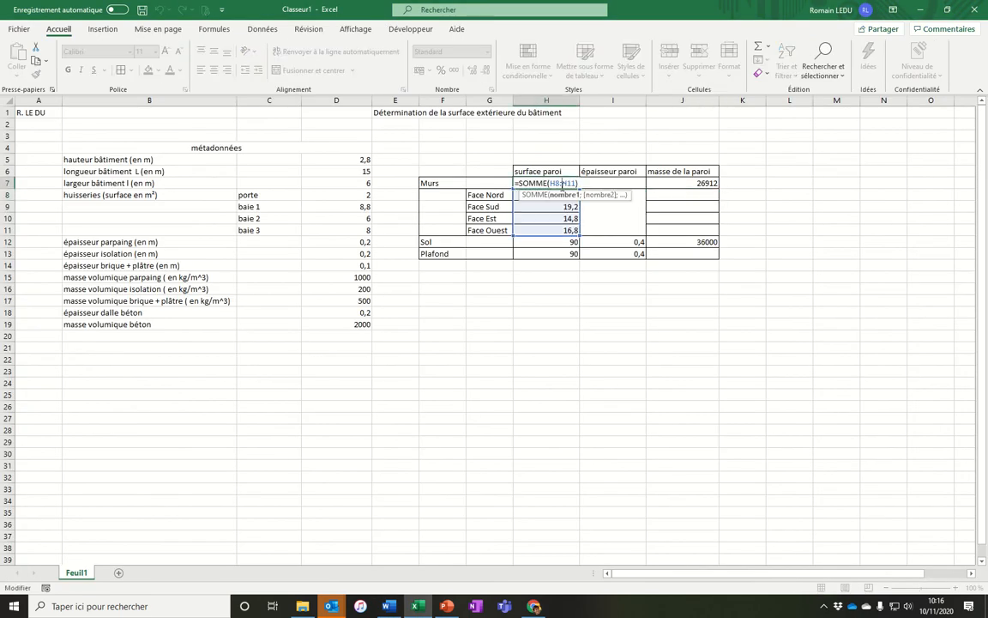
pyautogui.press('Return')
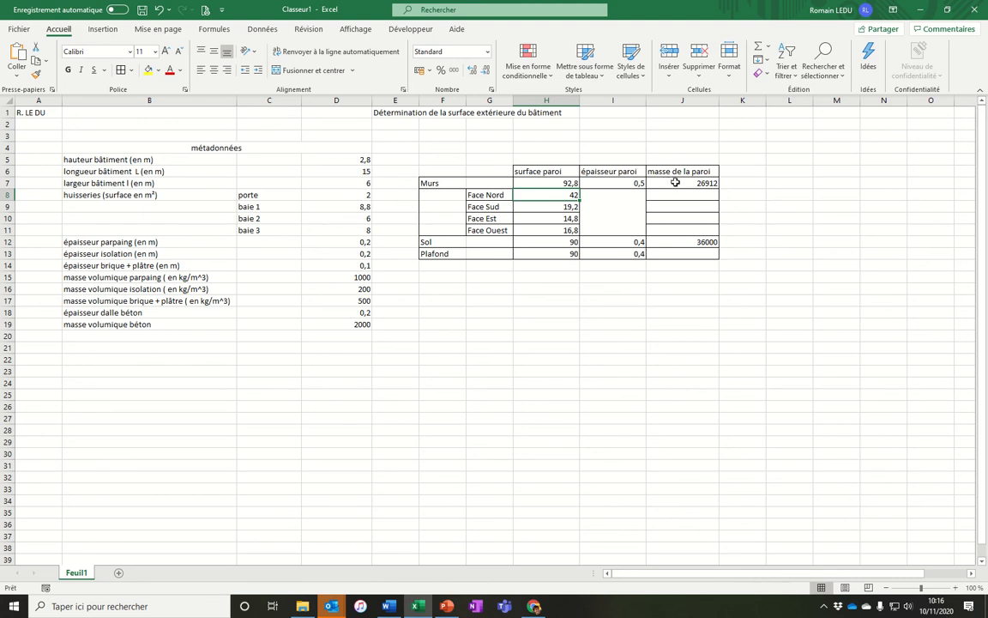
pyautogui.doubleClick(675, 183)
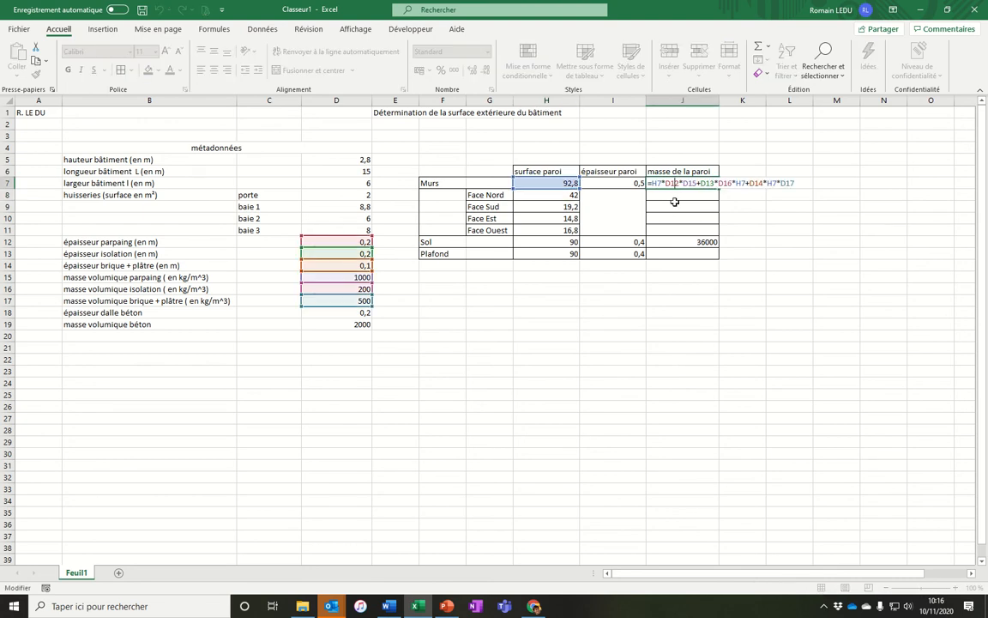
pyautogui.press('Return')
# Switch to the Word notes and start a new sentence beginning 'On calcule' under the existing text.
pyautogui.hotkey('alt', 'Tab')
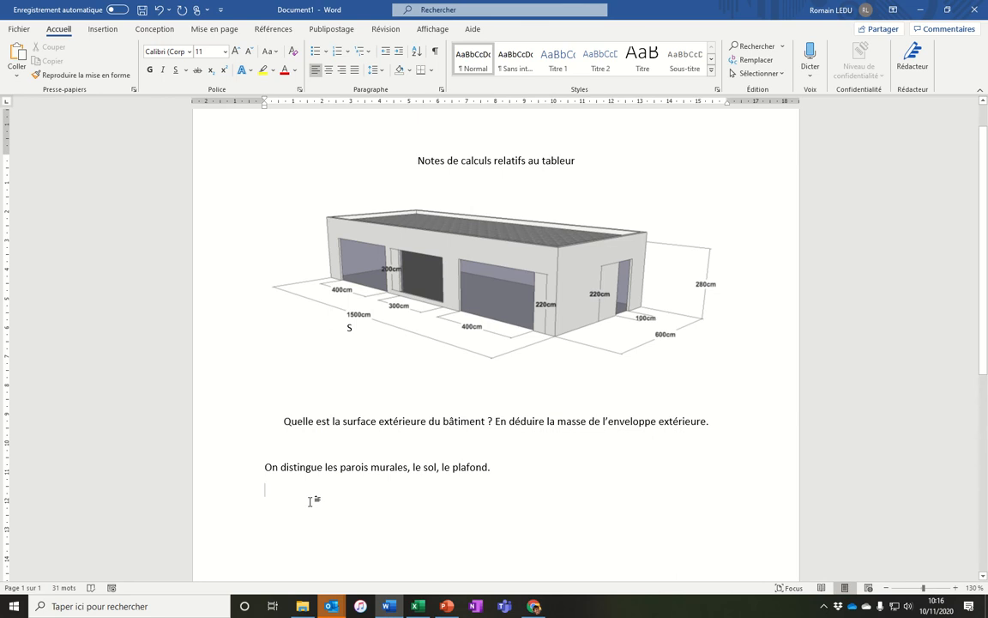
pyautogui.write('On calcule l')
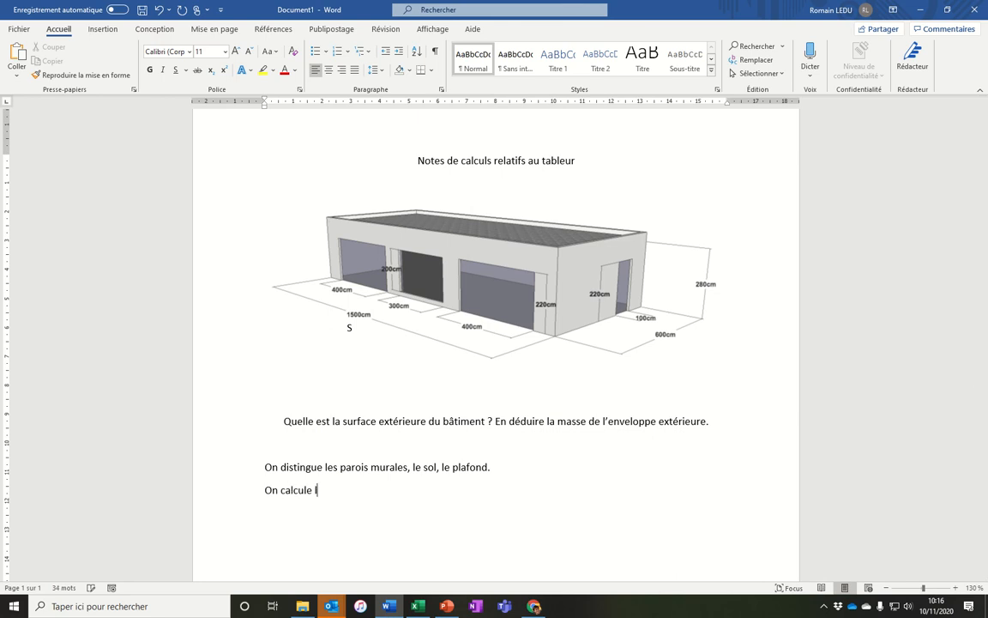
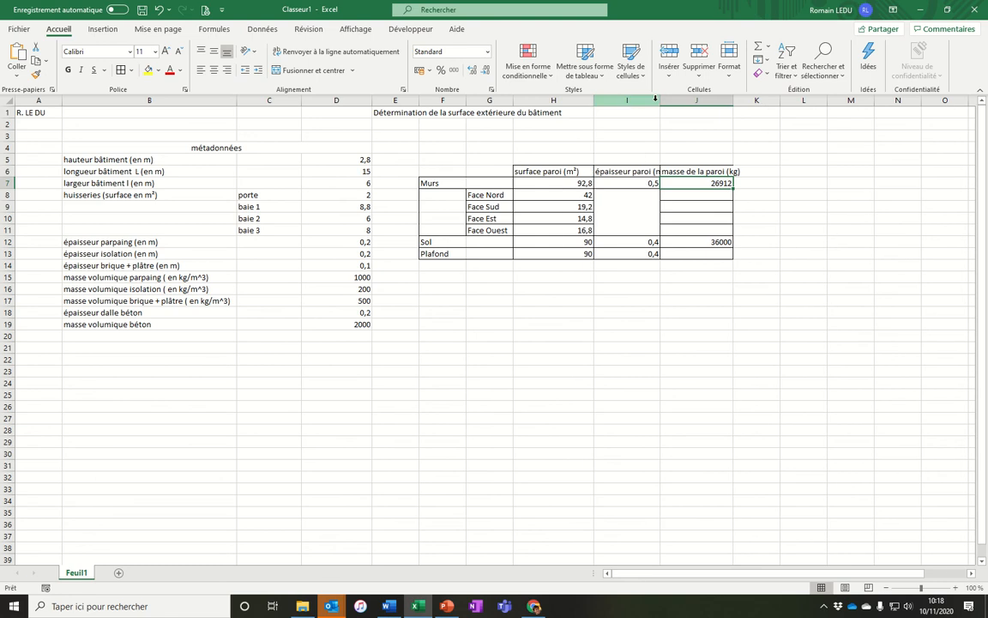
# Widen columns I and J so their headers fit.
pyautogui.moveTo(660, 101); pyautogui.dragTo(675, 101)
pyautogui.moveTo(749, 101); pyautogui.dragTo(763, 102)
pyautogui.click(719, 301)
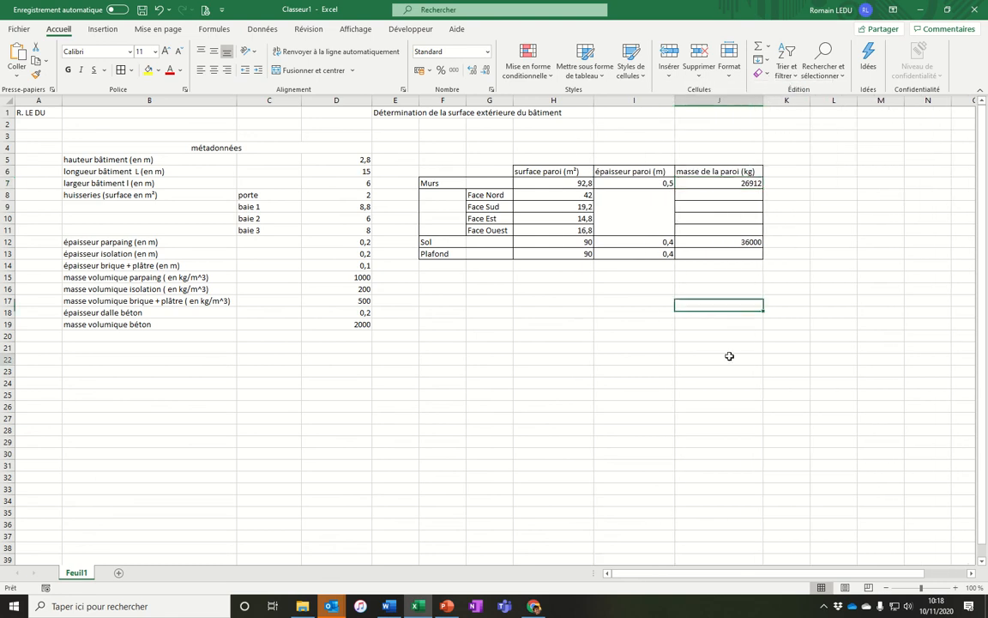
# Enter the label Total in F15 below the table.
pyautogui.click(720, 359)
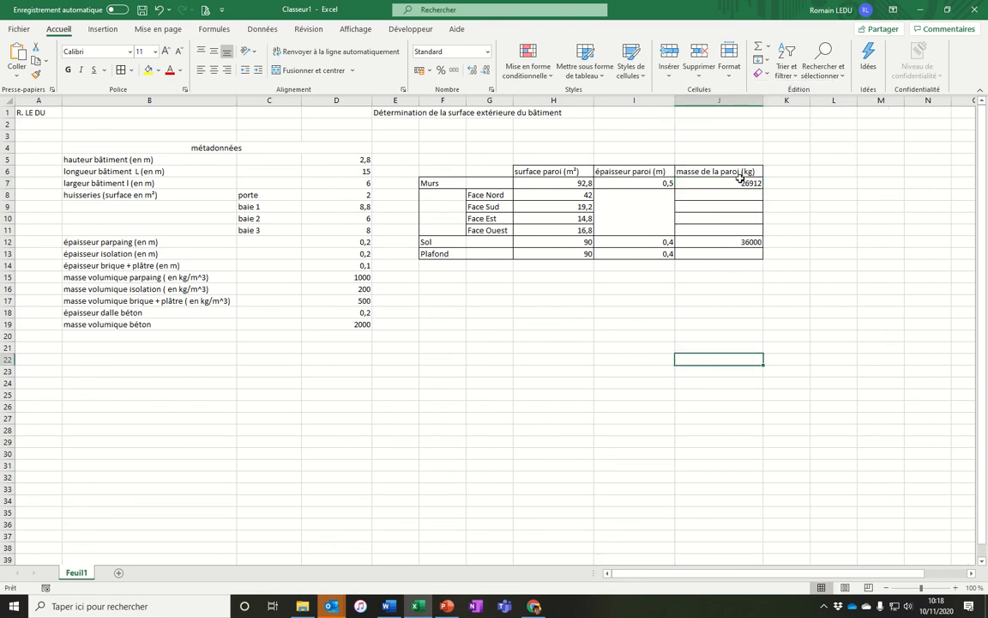
pyautogui.click(663, 281)
pyautogui.write('m')
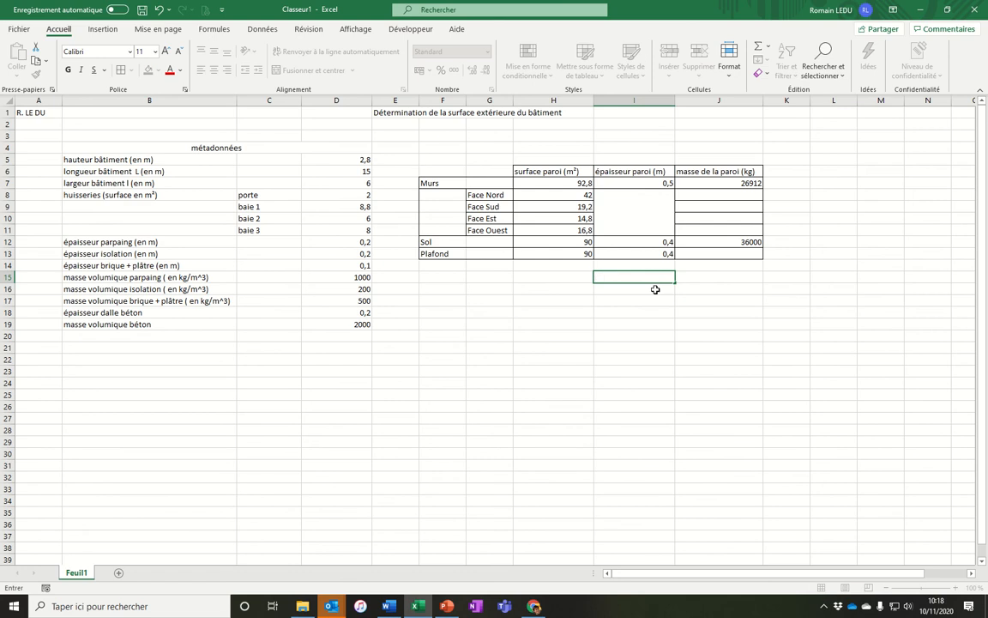
pyautogui.press('Left')
pyautogui.press('Left')
pyautogui.press('Left')
pyautogui.write('Total')
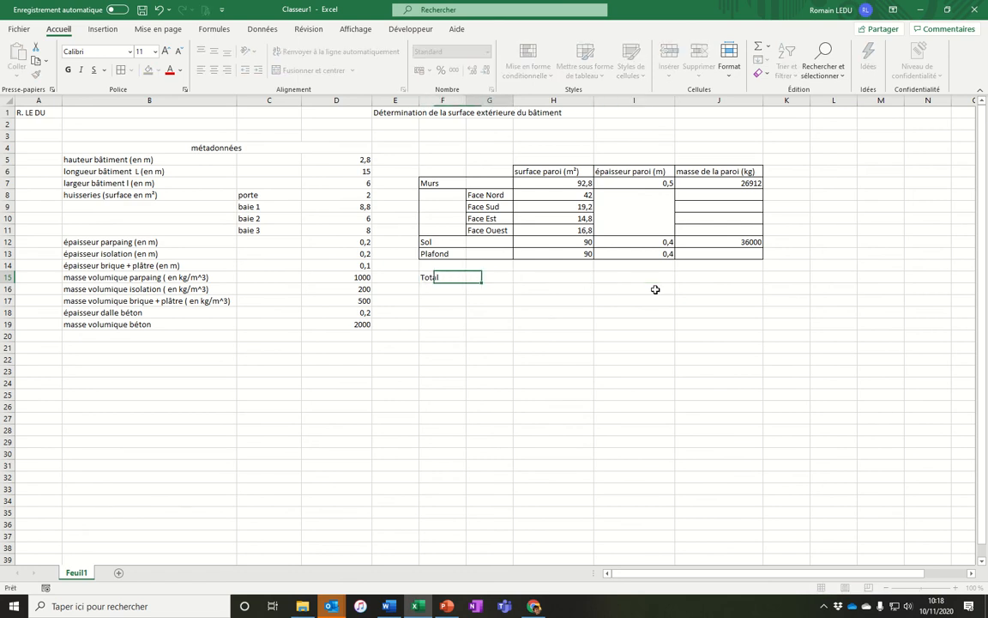
# Sum the wall, floor and ceiling surfaces in H15 with =H13+H12+H7.
pyautogui.press('Right')
pyautogui.press('Right')
pyautogui.write('=')
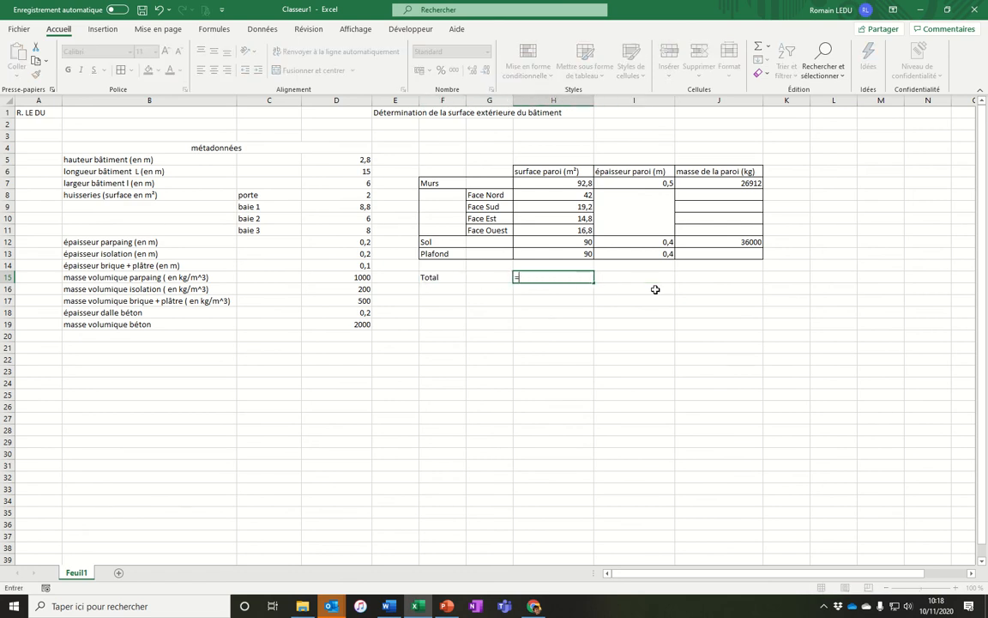
pyautogui.click(579, 255)
pyautogui.write('+')
pyautogui.click(580, 244)
pyautogui.write('+')
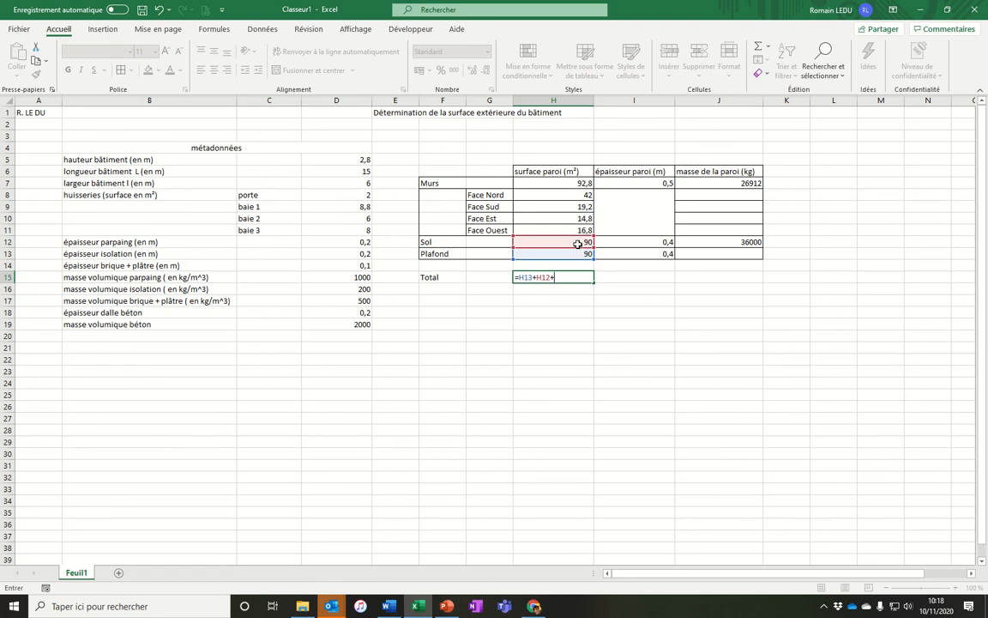
pyautogui.click(579, 184)
pyautogui.press('Return')
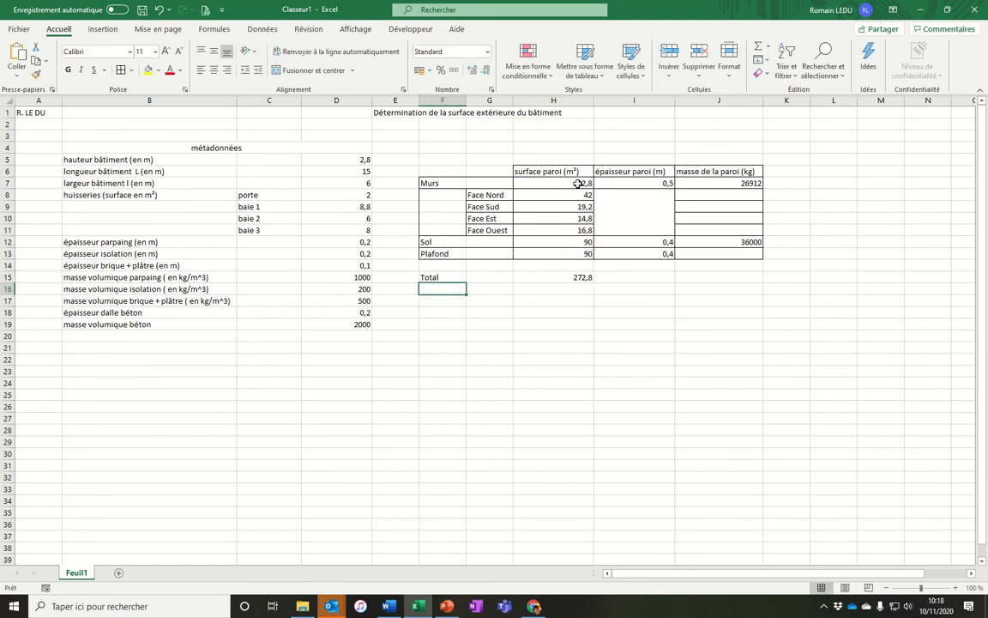
# Total the thicknesses in I15 with =somme(I12:I13;I7).
pyautogui.click(627, 277)
pyautogui.write('=somme(')
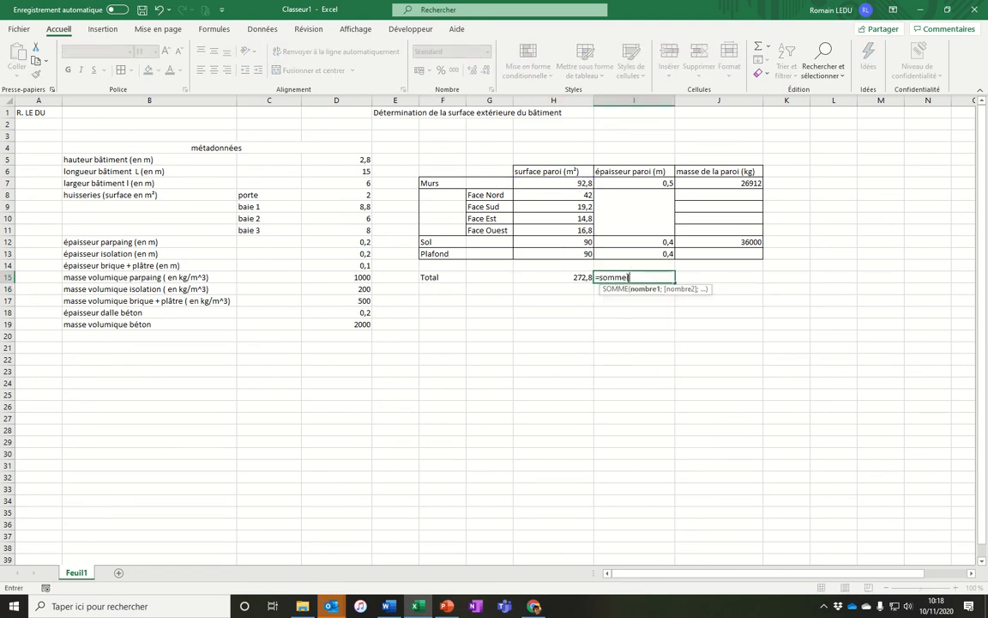
pyautogui.moveTo(640, 255); pyautogui.dragTo(658, 186)
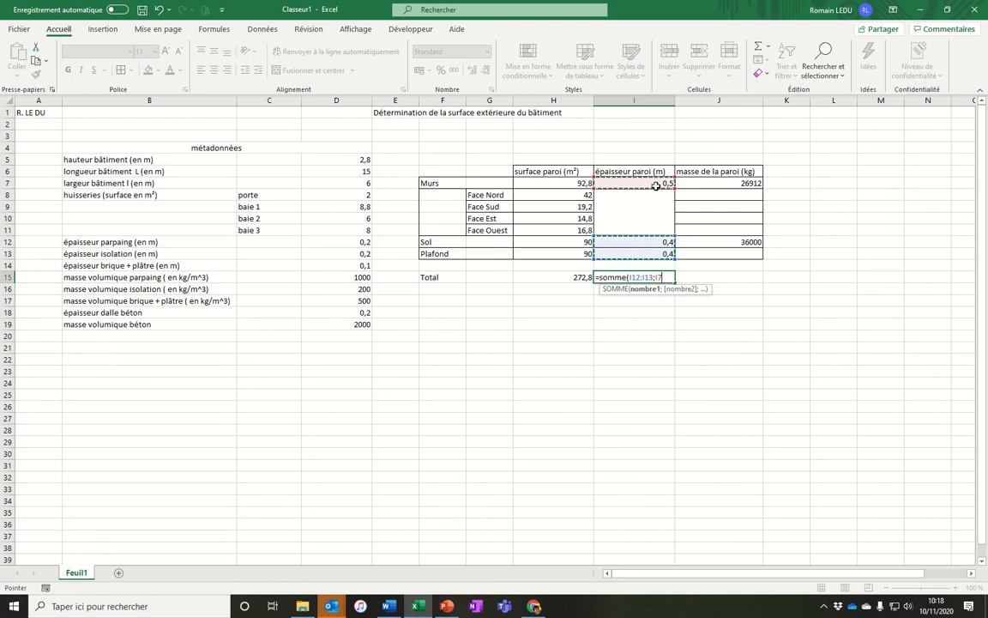
pyautogui.press('Return')
# Total the masses in J15 with =somme over J12 to J7.
pyautogui.click(713, 275)
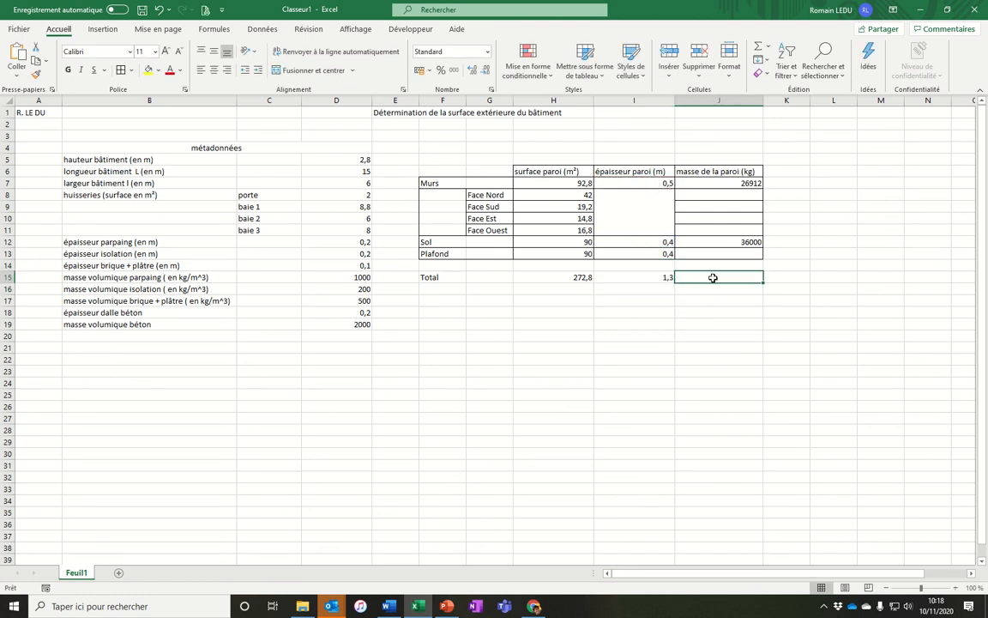
pyautogui.write('=somme(')
pyautogui.moveTo(719, 244); pyautogui.dragTo(739, 186)
pyautogui.press('Return')
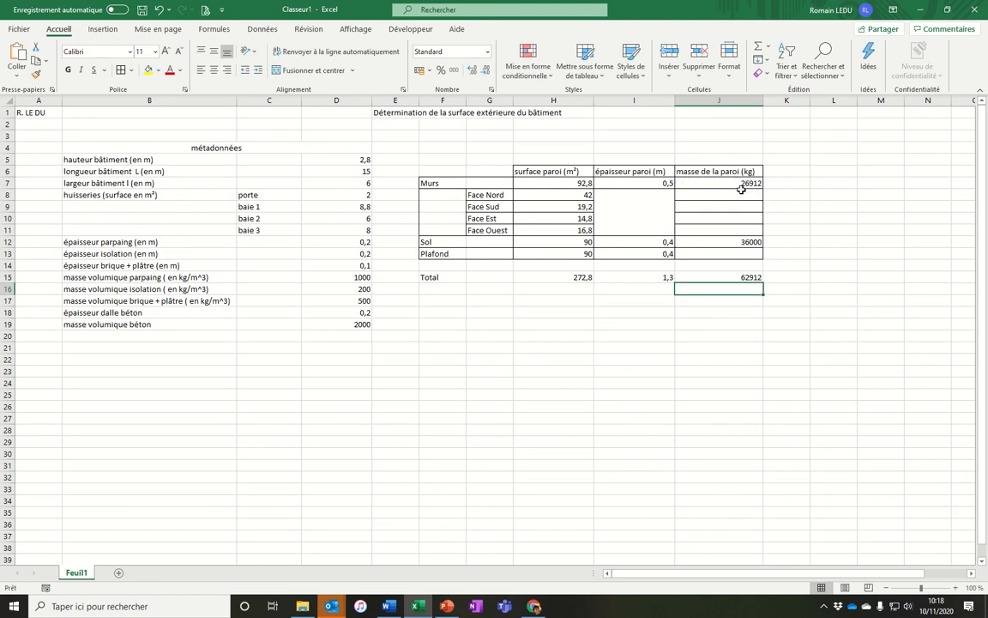
# Edit the J15 mass total formula to reference J7 separately.
pyautogui.doubleClick(750, 276)
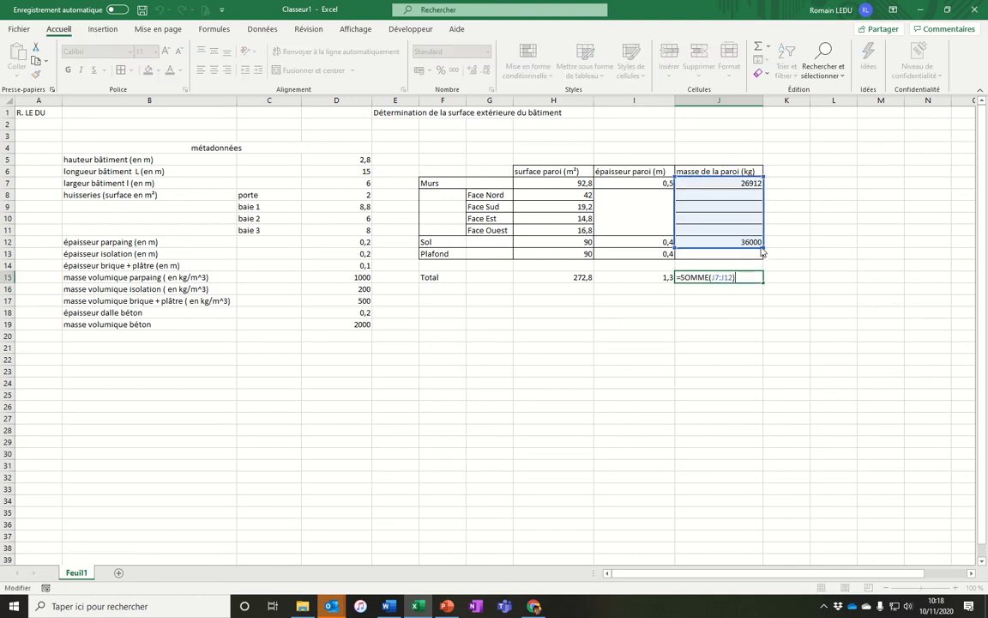
pyautogui.moveTo(764, 247); pyautogui.dragTo(755, 183)
pyautogui.doubleClick(745, 277)
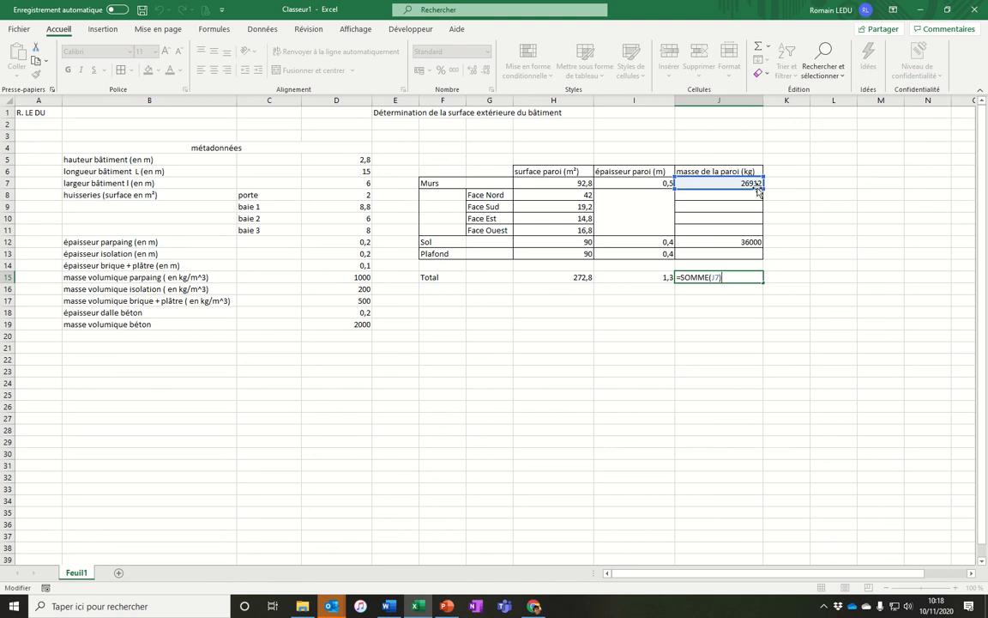
pyautogui.click(719, 277)
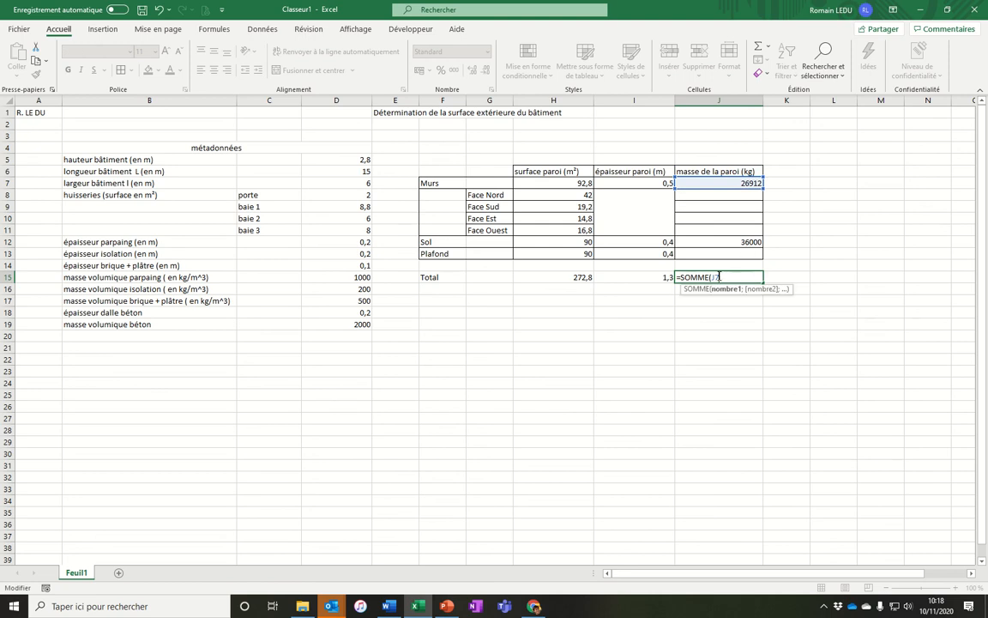
pyautogui.write(';')
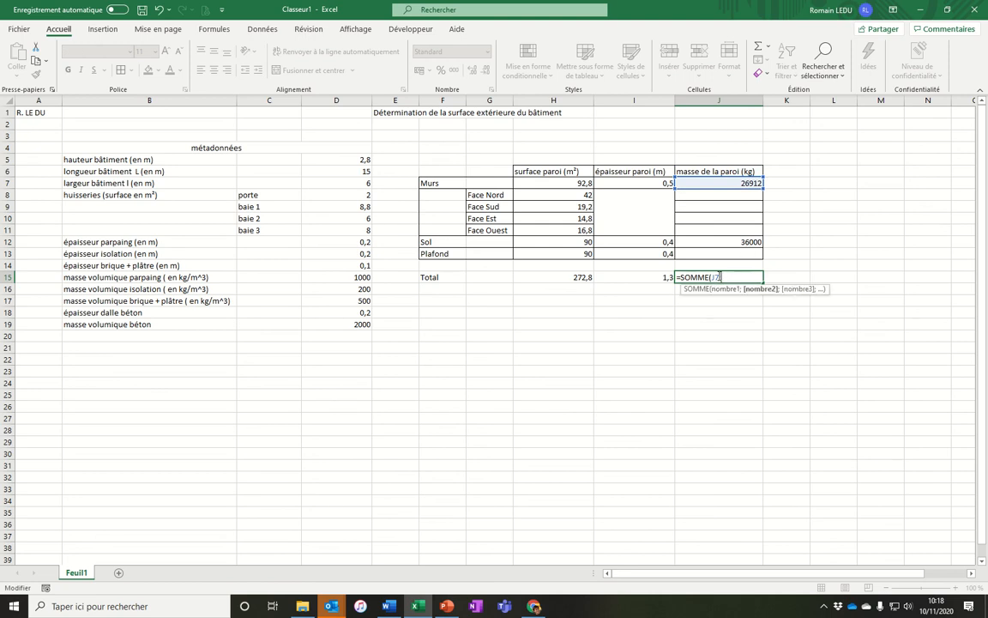
pyautogui.press('Return')
pyautogui.click(731, 241)
pyautogui.click(727, 277)
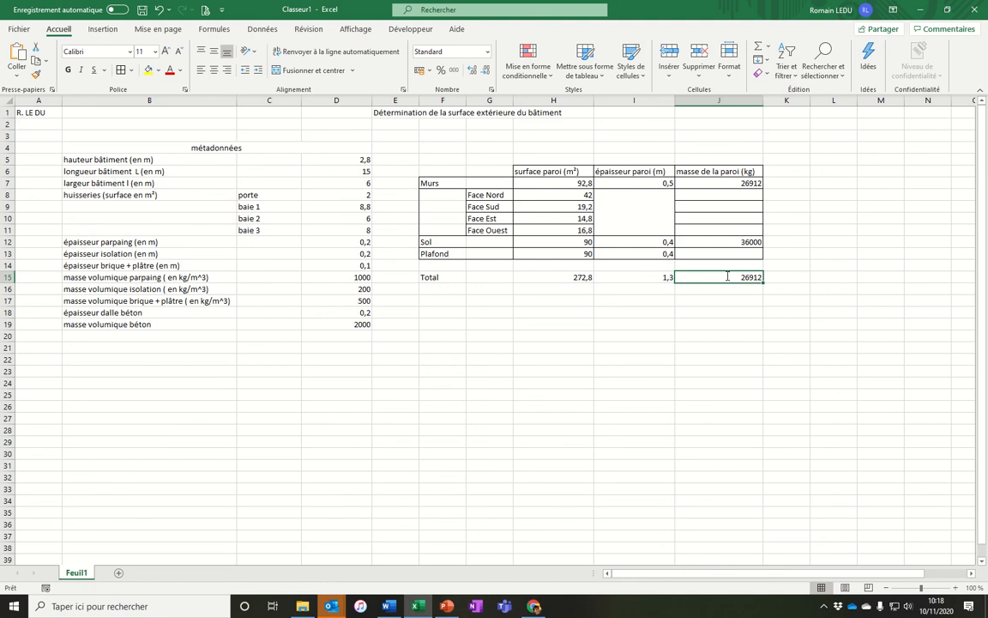
pyautogui.doubleClick(727, 278)
pyautogui.click(722, 277)
pyautogui.click(743, 244)
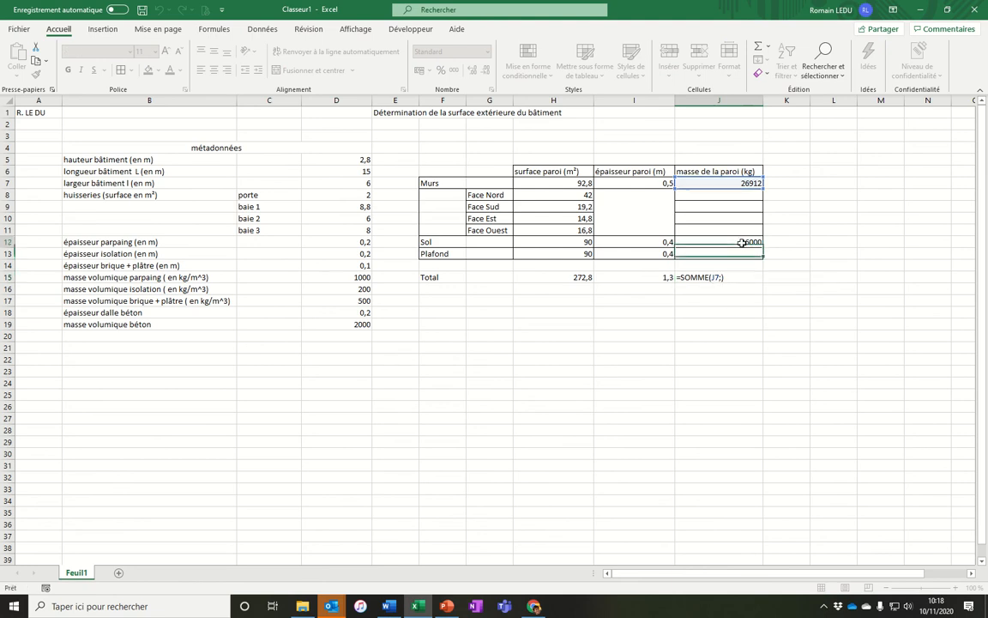
# Re-enter the mass total in J15 as =somme(J13+J12+J7).
pyautogui.click(735, 279)
pyautogui.write('=somme(')
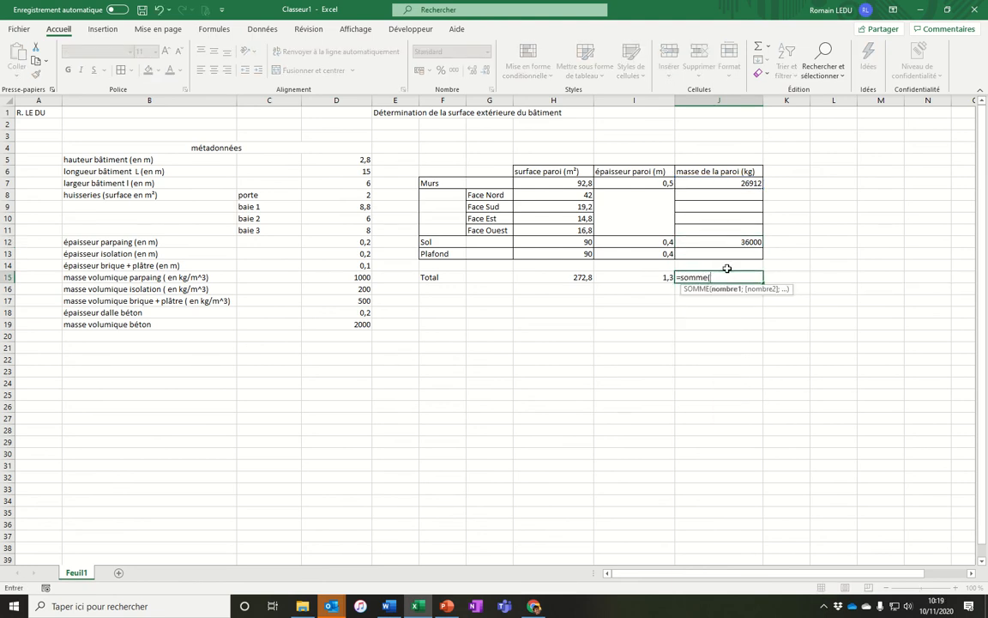
pyautogui.click(730, 254)
pyautogui.write('+')
pyautogui.click(731, 243)
pyautogui.write('+')
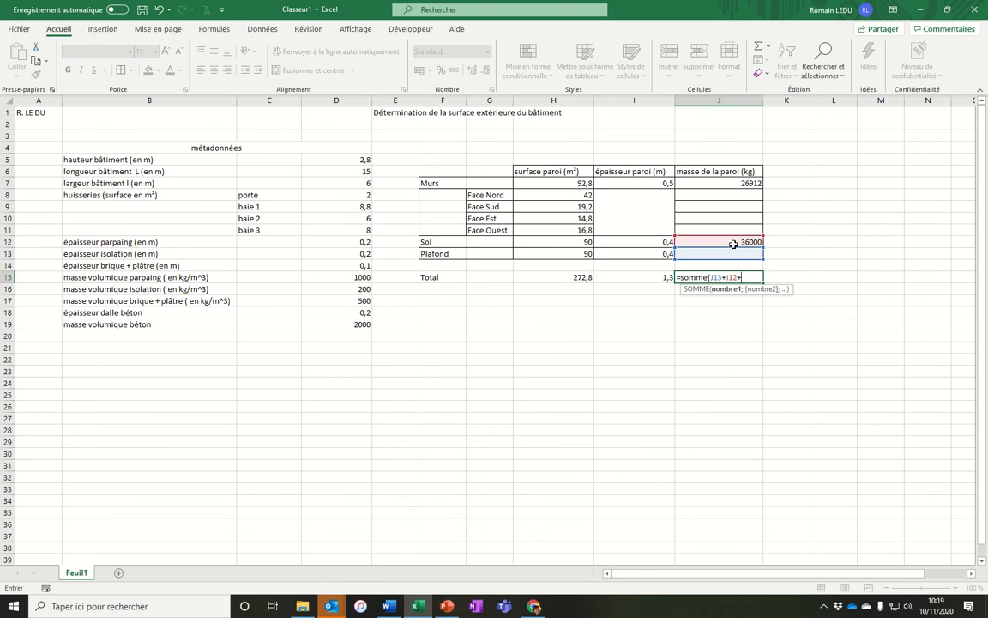
pyautogui.click(732, 186)
pyautogui.press('Return')
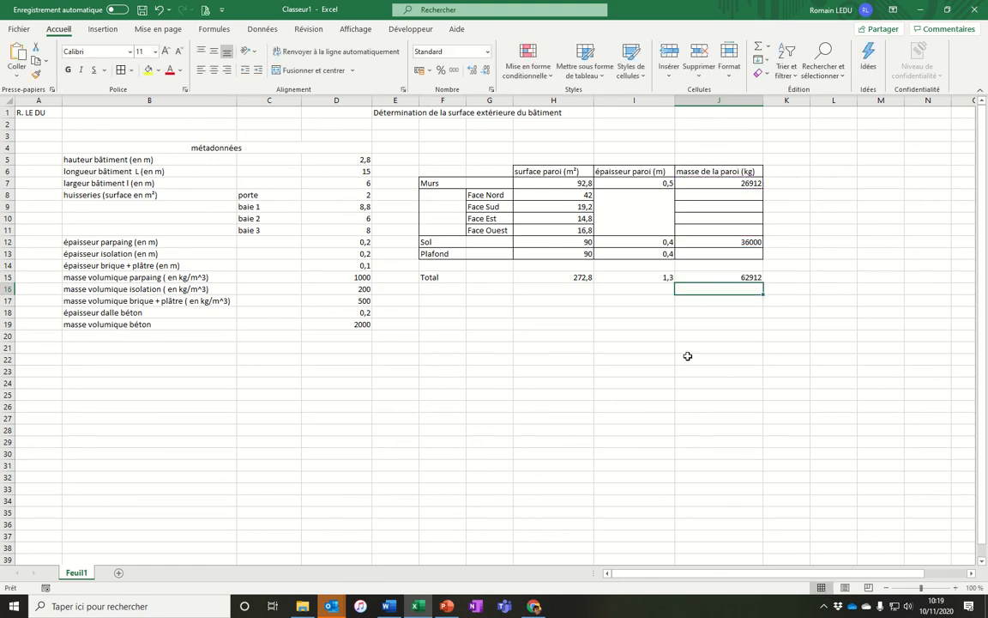
# Apply borders to the Total row F15:J15.
pyautogui.moveTo(447, 275); pyautogui.dragTo(729, 277)
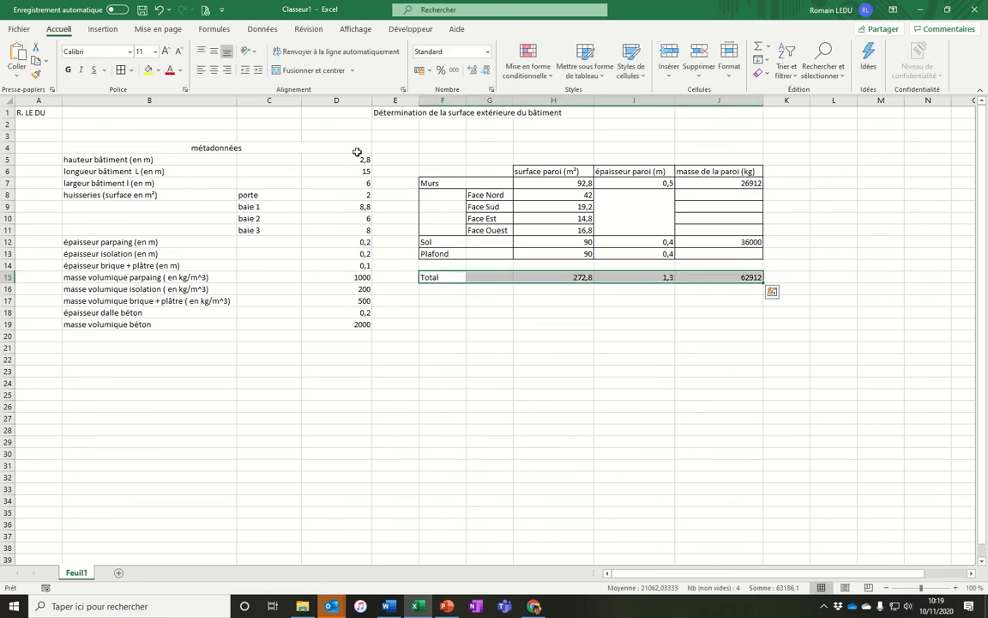
pyautogui.click(712, 276)
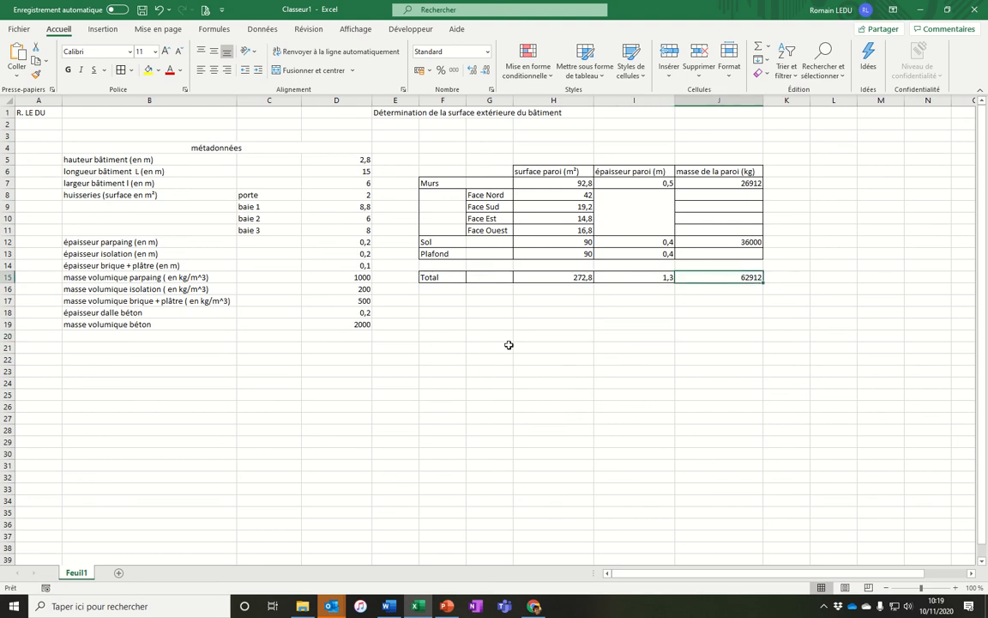
# Apply all borders to the metadata table B5:D19.
pyautogui.click(725, 250)
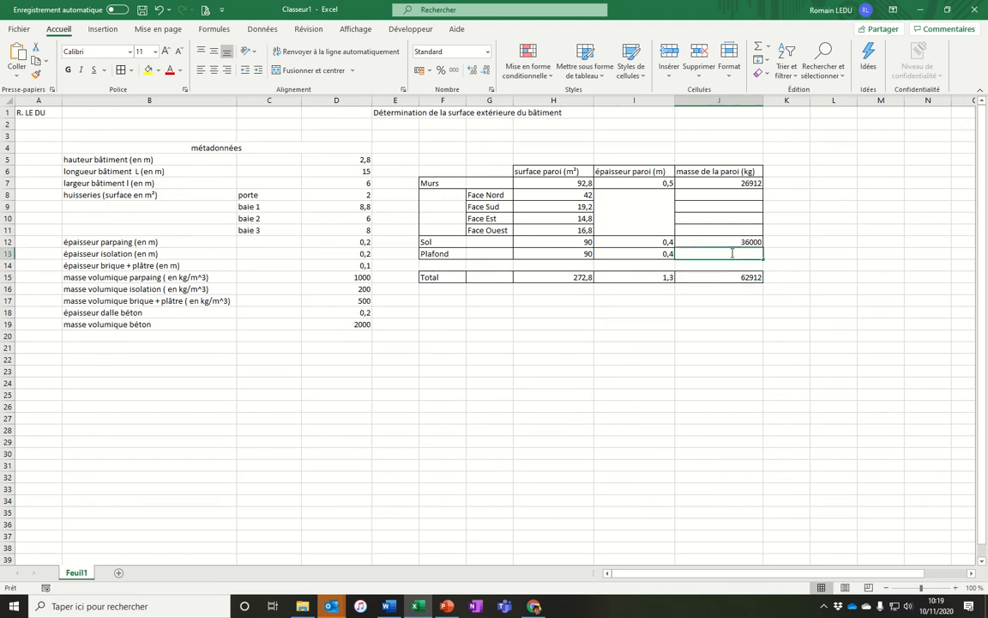
pyautogui.press('Down')
pyautogui.press('Down')
pyautogui.press('Down')
pyautogui.press('Down')
pyautogui.press('Down')
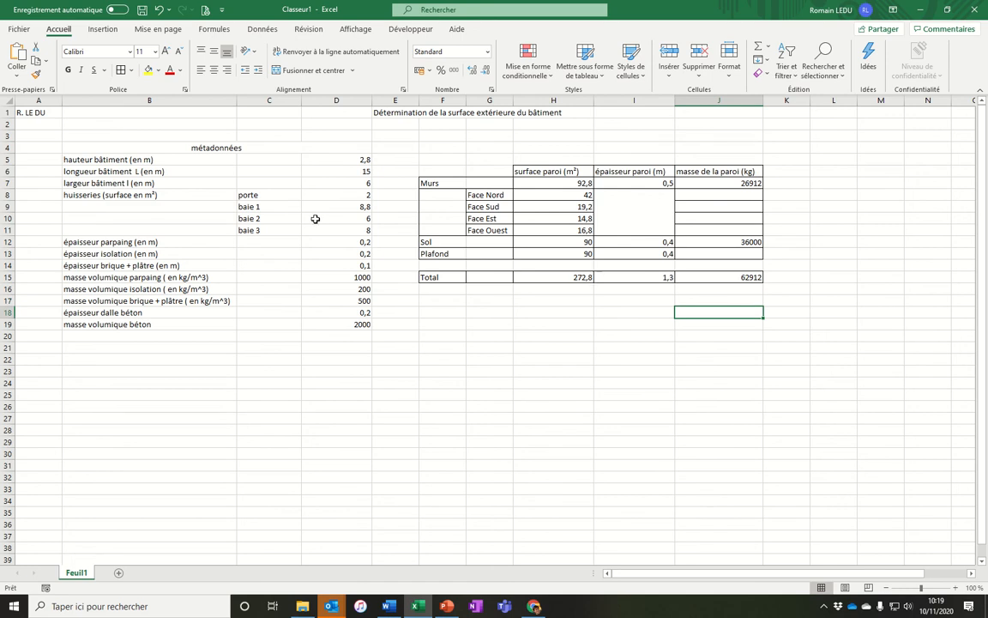
pyautogui.moveTo(155, 165); pyautogui.dragTo(364, 322)
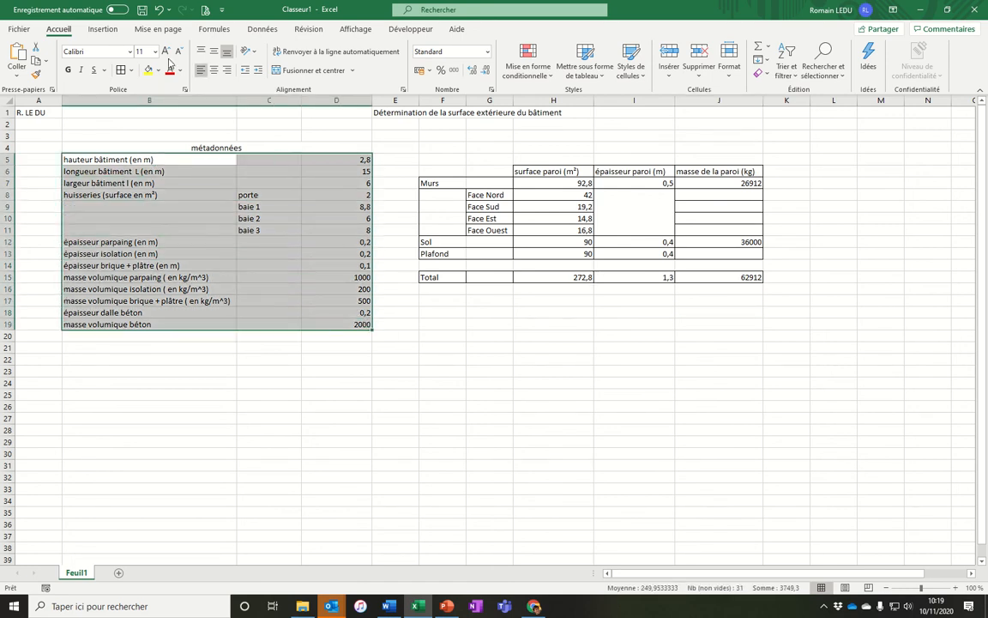
pyautogui.click(127, 72)
# Try a building height of 3 in D5, then undo it.
pyautogui.click(347, 161)
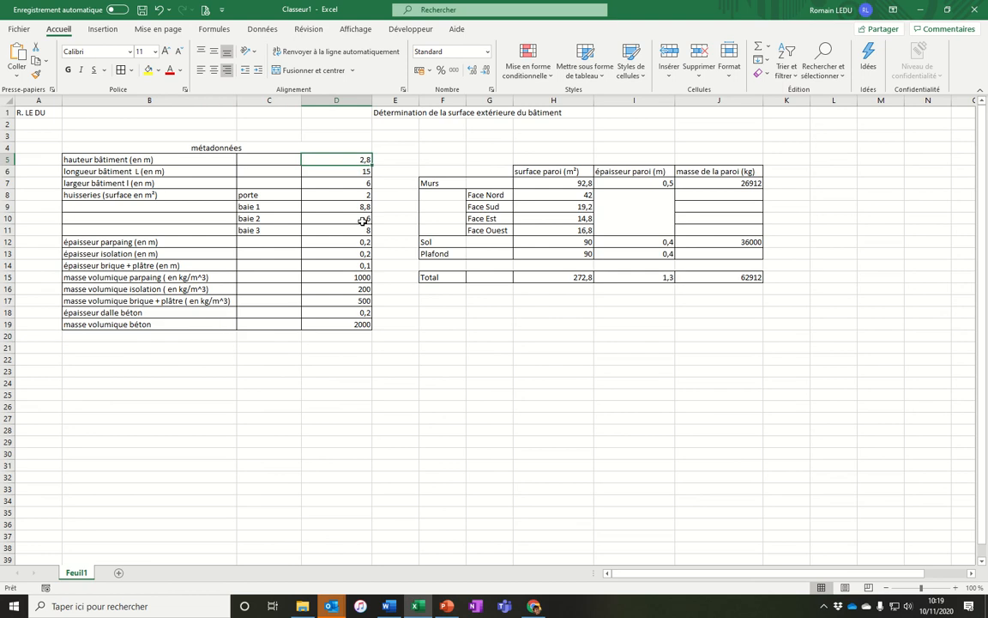
pyautogui.write('3')
pyautogui.press('Return')
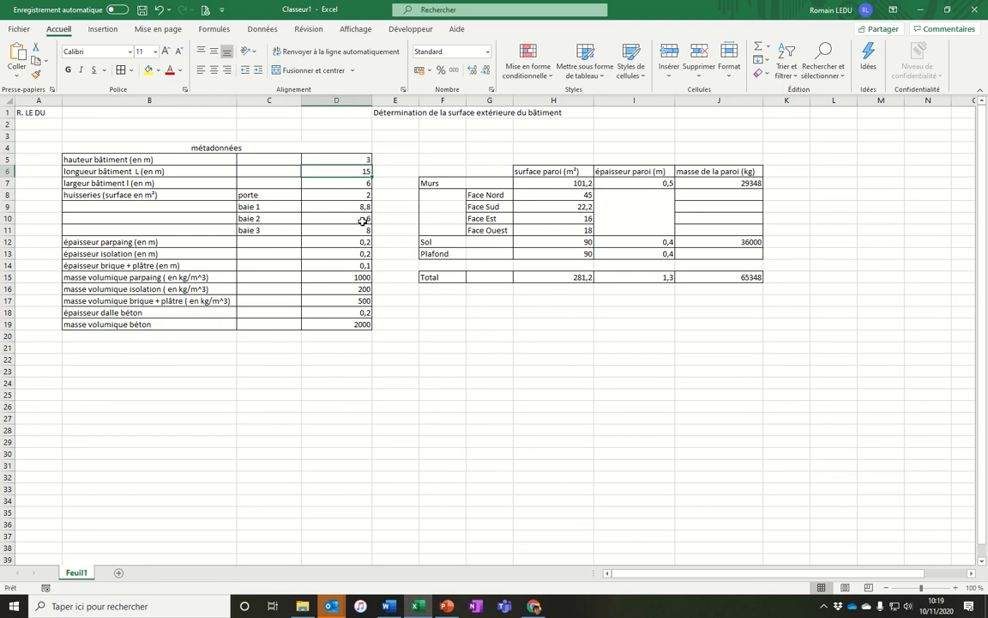
pyautogui.hotkey('ctrl', 'z')
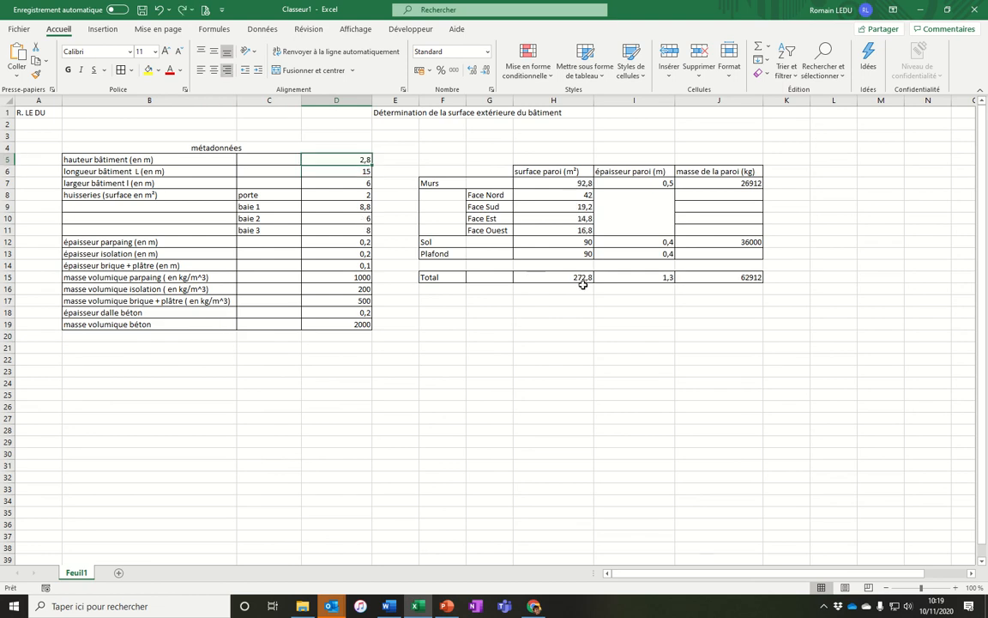
# Try entering =4*2 for baie 3 in D11, then undo it.
pyautogui.moveTo(452, 168); pyautogui.dragTo(728, 277)
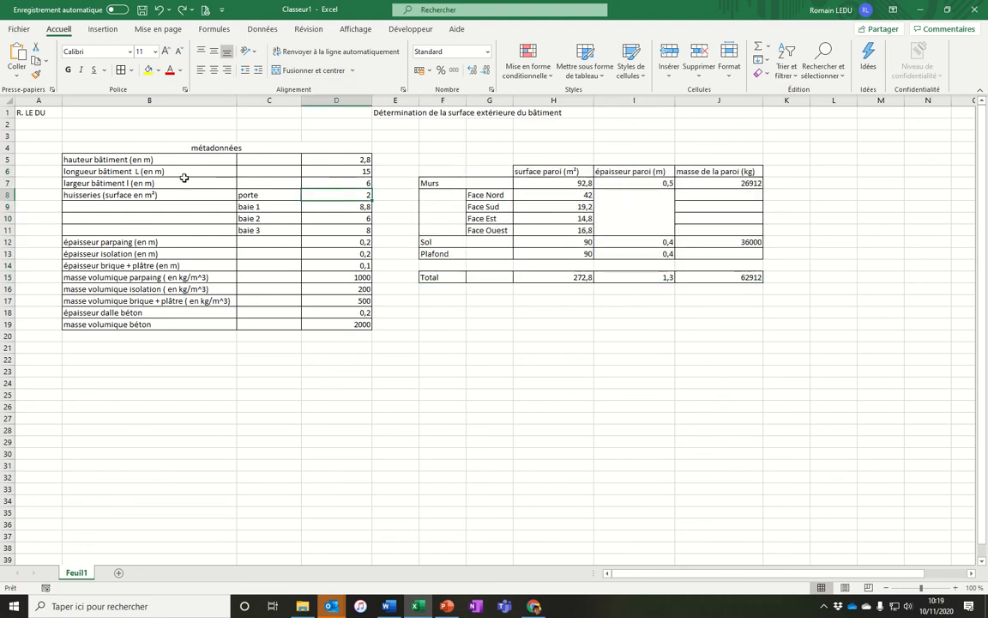
pyautogui.moveTo(101, 159); pyautogui.dragTo(335, 326)
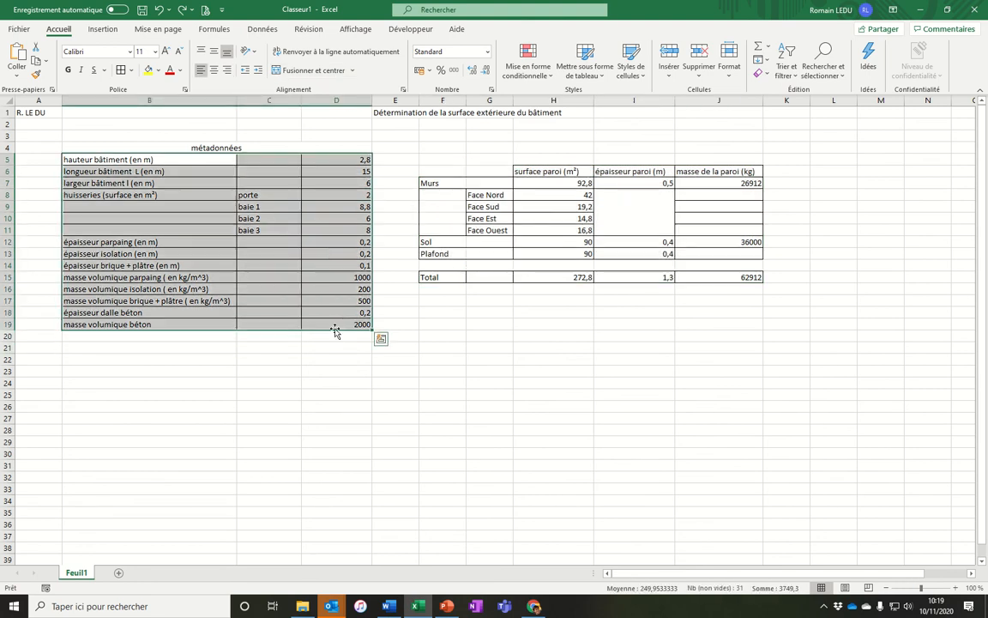
pyautogui.click(347, 230)
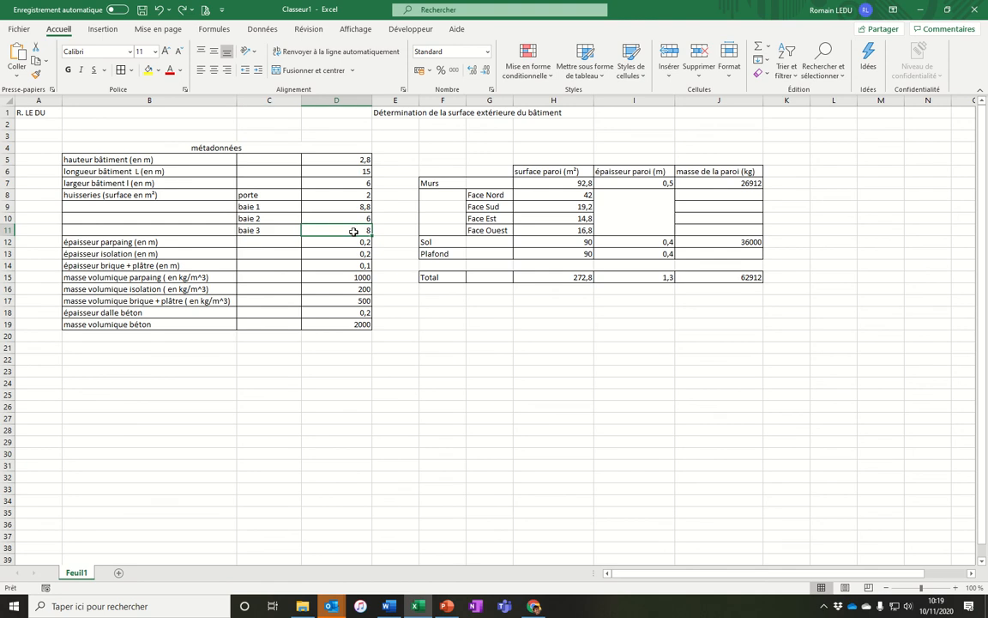
pyautogui.write('=4*2,2')
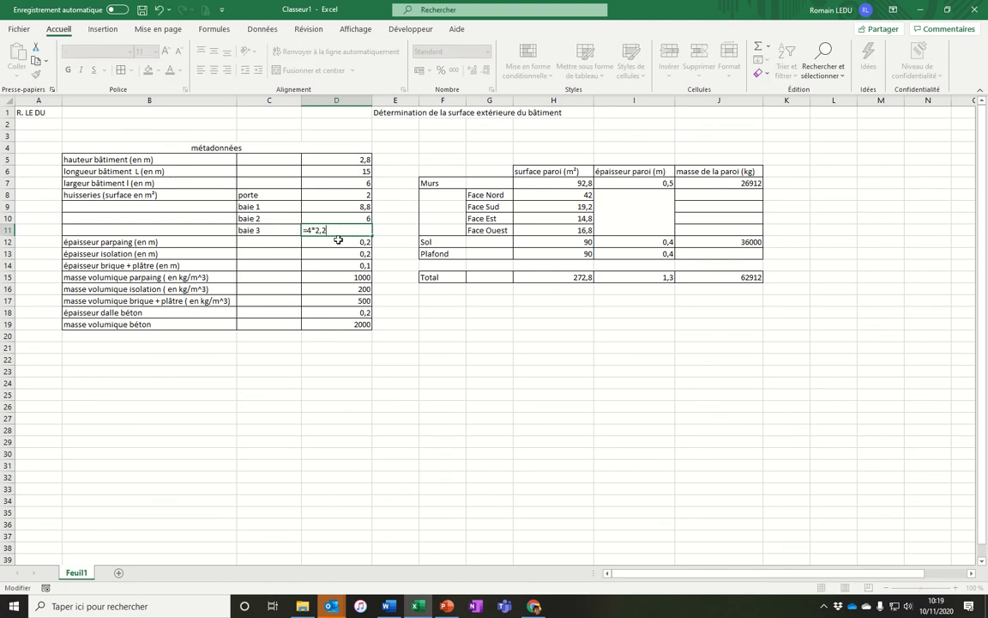
pyautogui.press('Return')
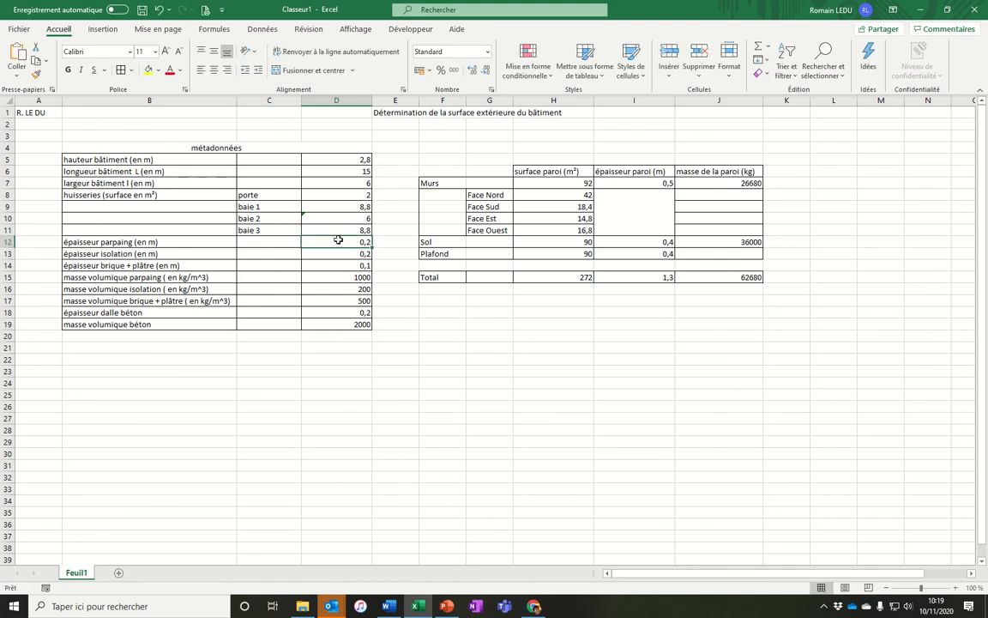
pyautogui.hotkey('ctrl', 'z')
pyautogui.click(362, 254)
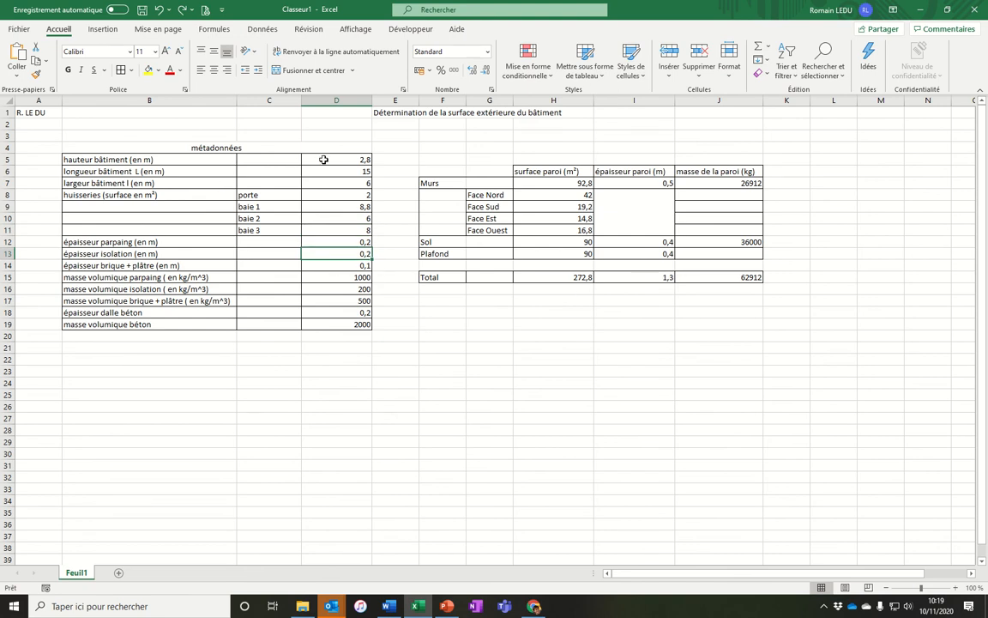
pyautogui.moveTo(324, 160); pyautogui.dragTo(316, 323)
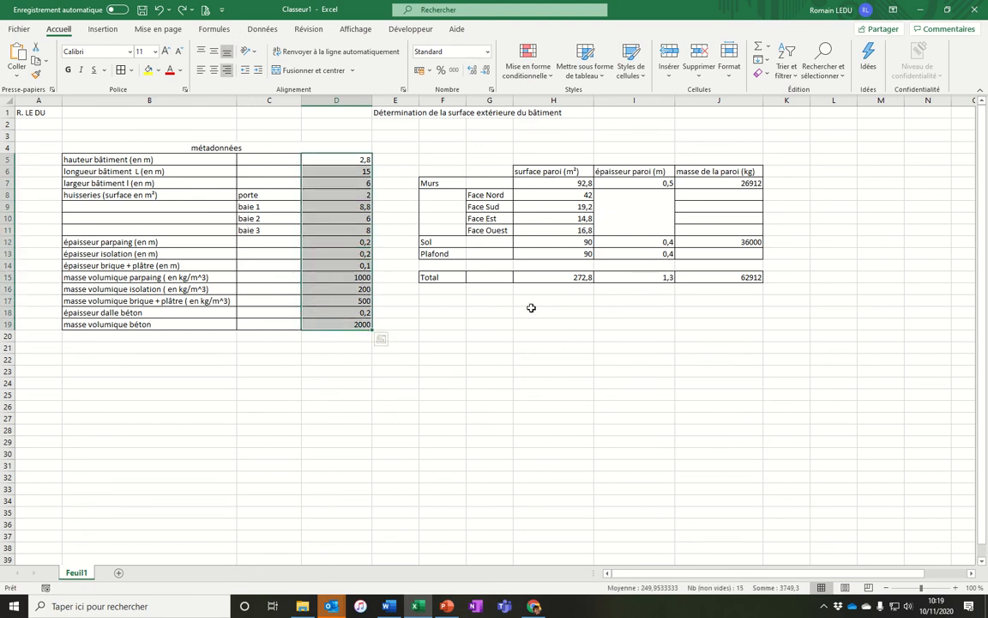
pyautogui.click(630, 311)
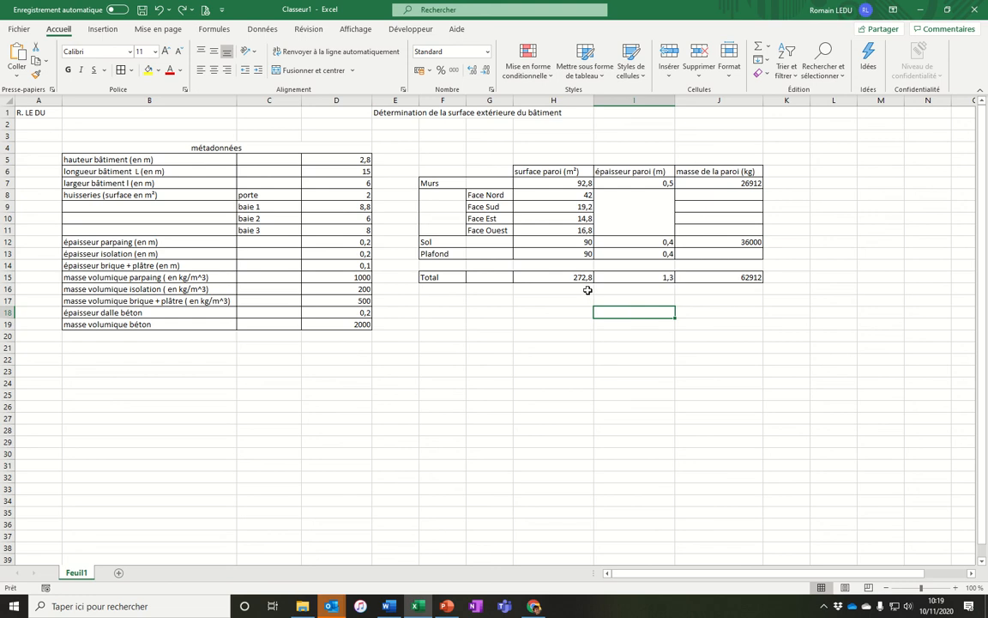
pyautogui.click(528, 311)
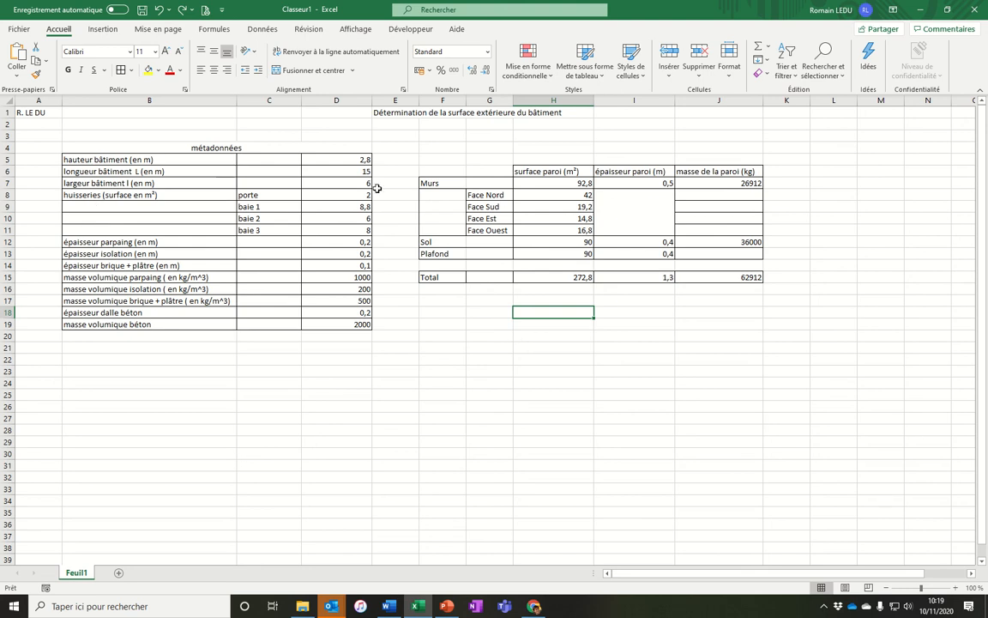
# Fill the whole worksheet with white to hide the gridlines.
pyautogui.hotkey('ctrl', 'a')
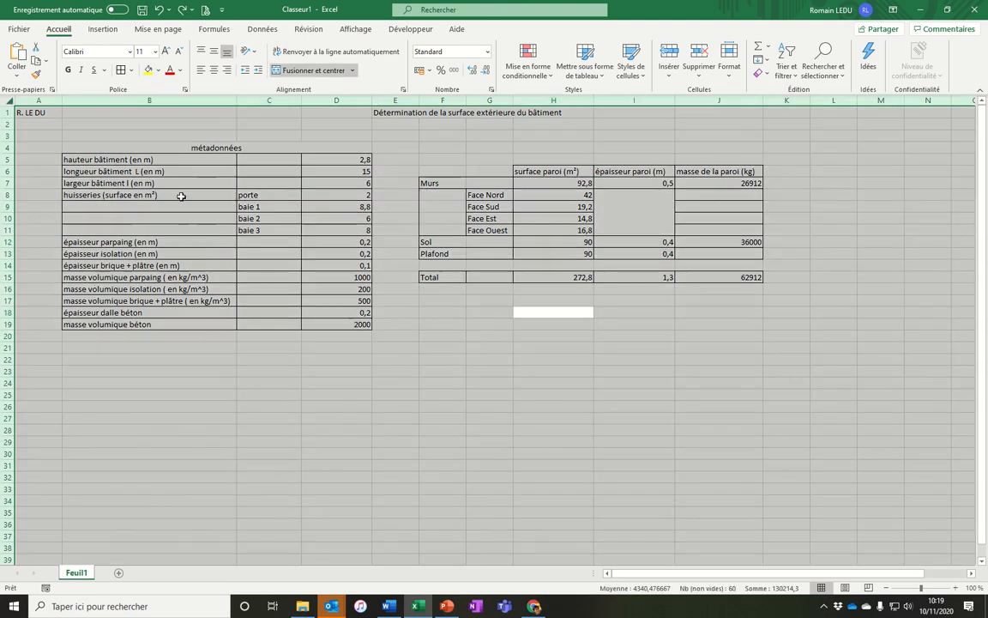
pyautogui.click(131, 69)
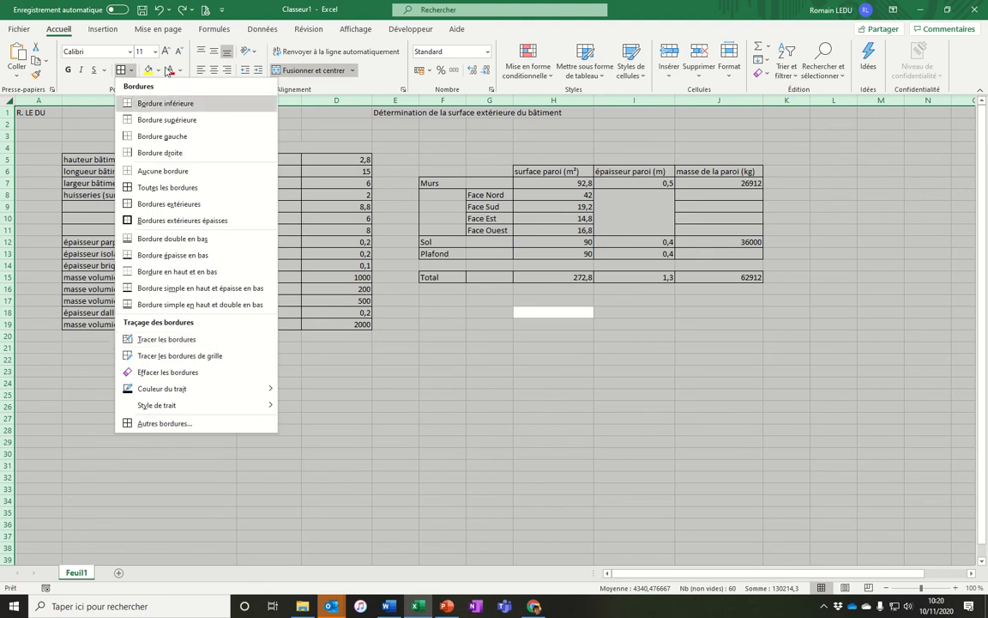
pyautogui.click(158, 70)
pyautogui.click(147, 101)
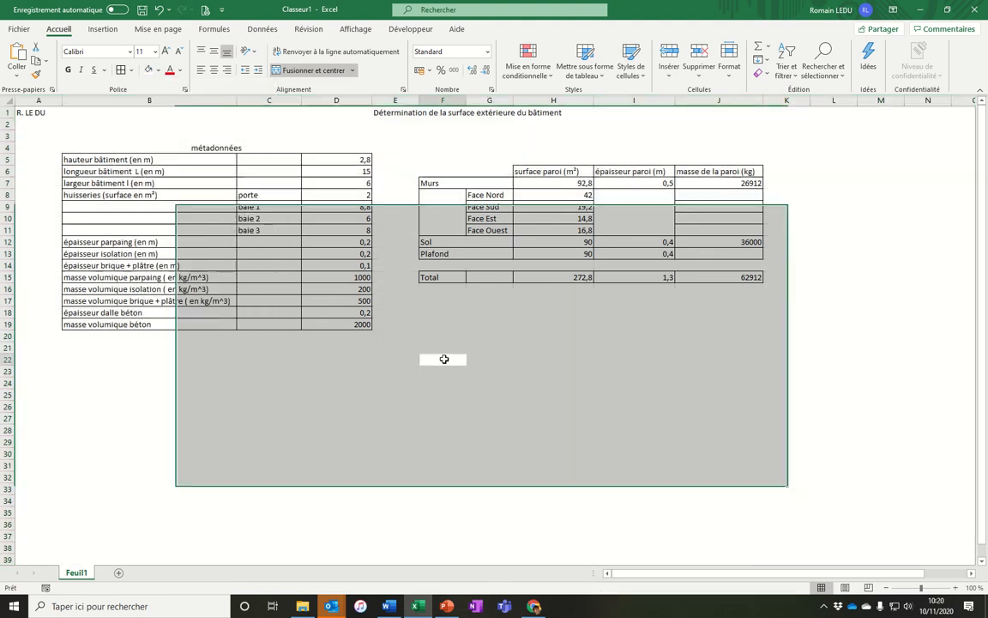
pyautogui.click(441, 358)
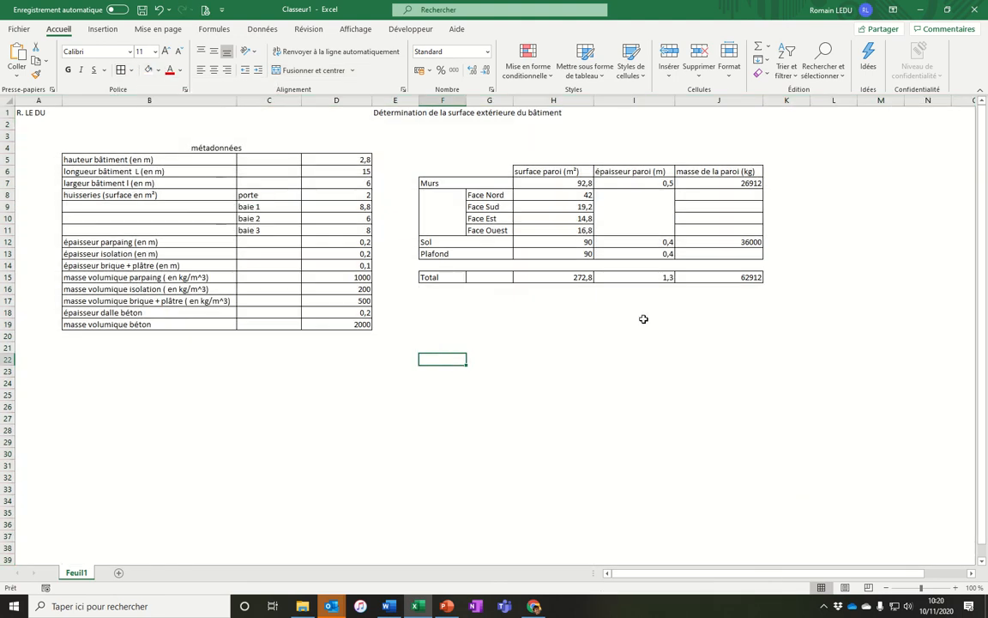
# Give the métadonnées header a light grey fill and outside borders.
pyautogui.click(171, 148)
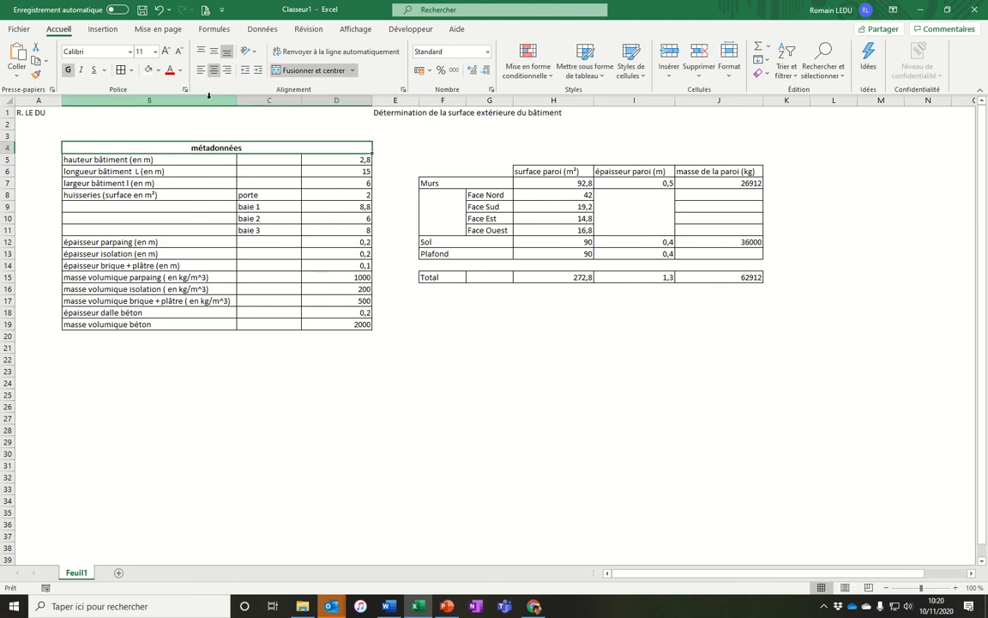
pyautogui.click(158, 70)
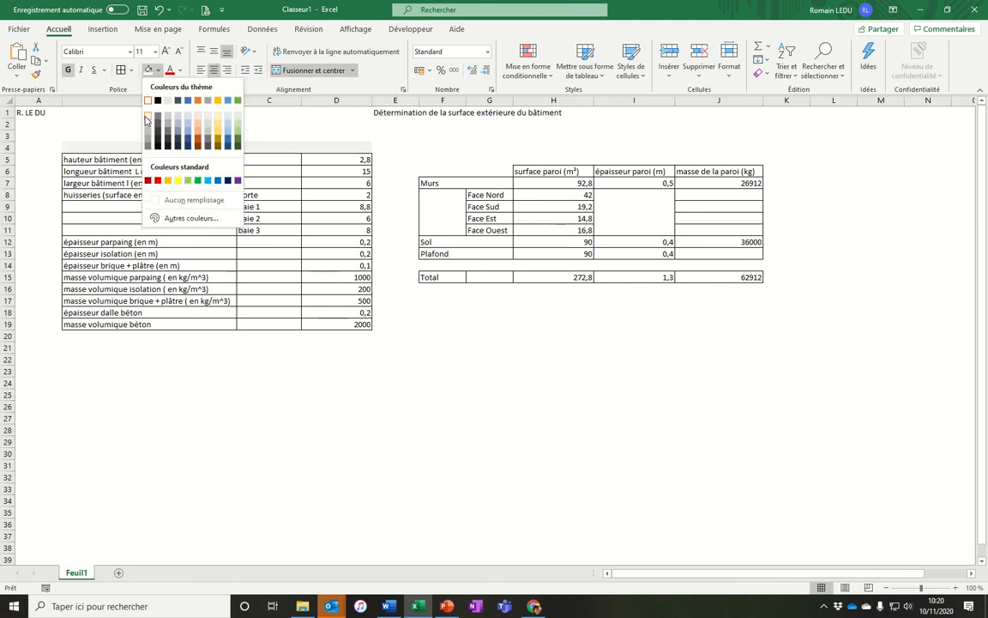
pyautogui.click(145, 126)
pyautogui.click(130, 71)
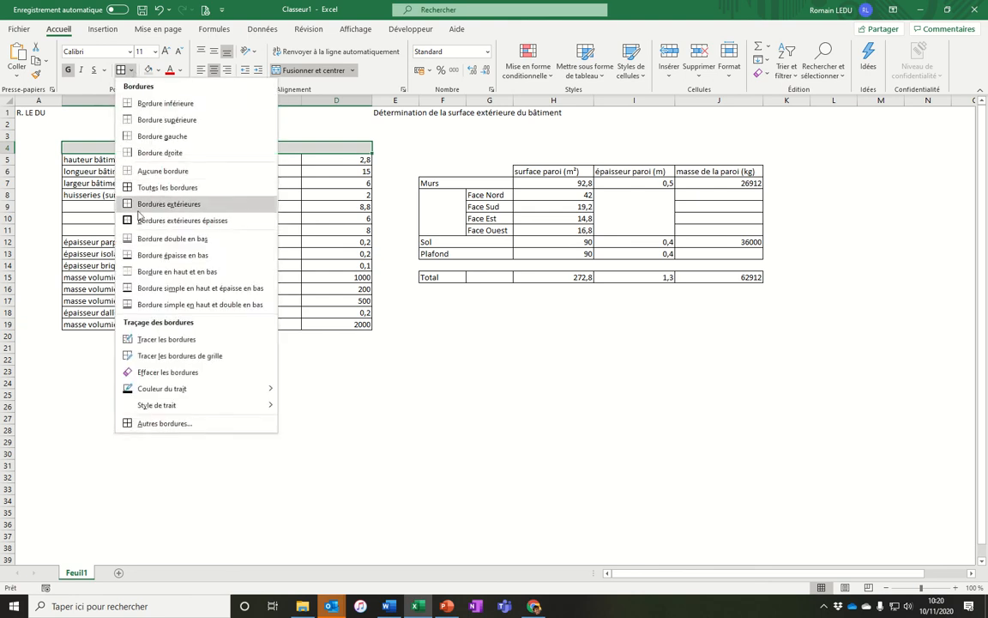
pyautogui.click(171, 203)
# Apply thick outside borders around the metadata table.
pyautogui.moveTo(76, 159); pyautogui.dragTo(101, 326)
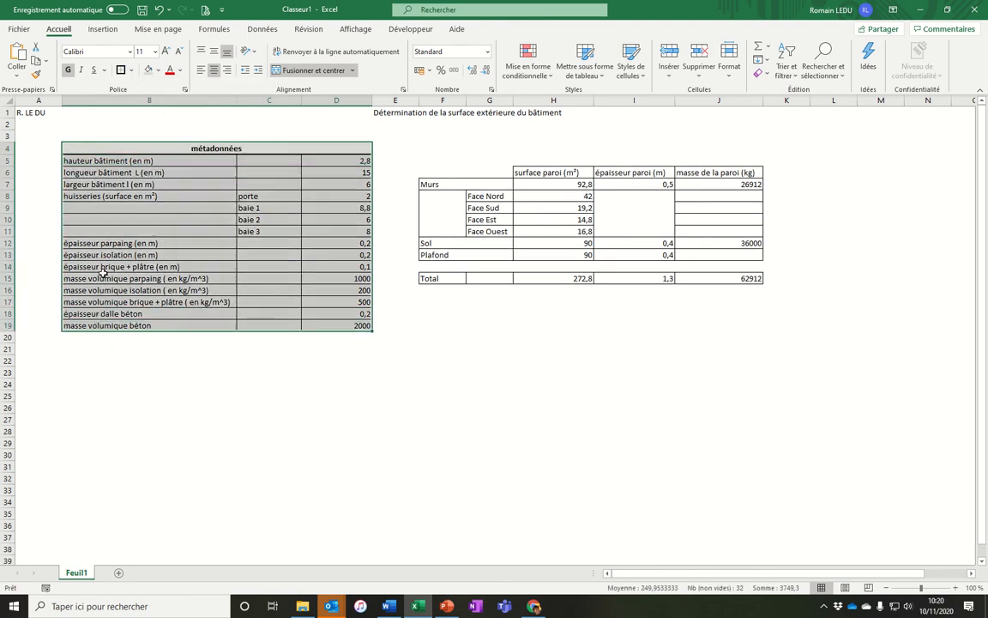
pyautogui.click(157, 313)
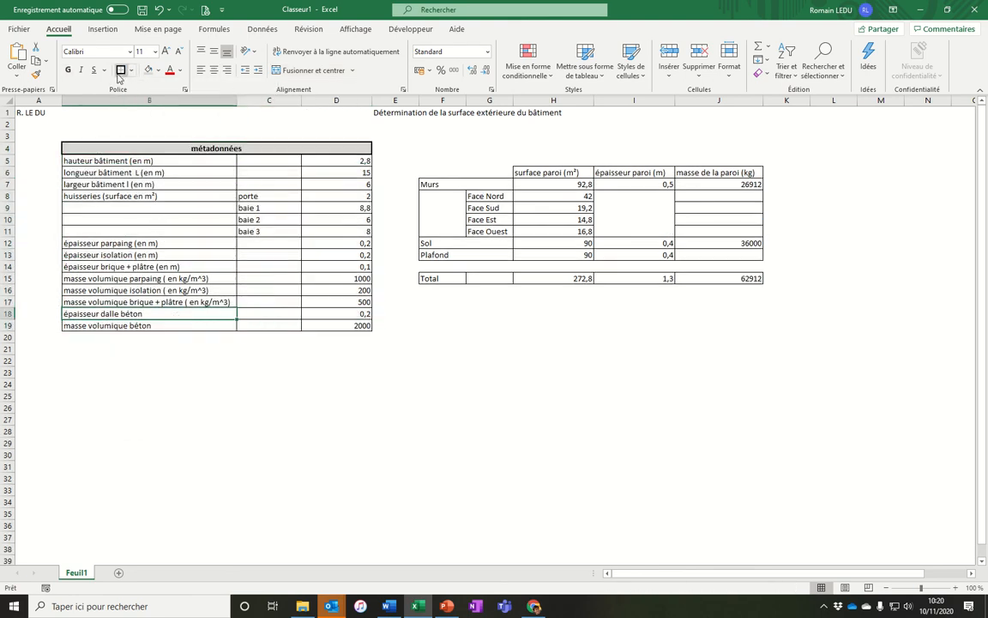
pyautogui.moveTo(94, 160); pyautogui.dragTo(322, 319)
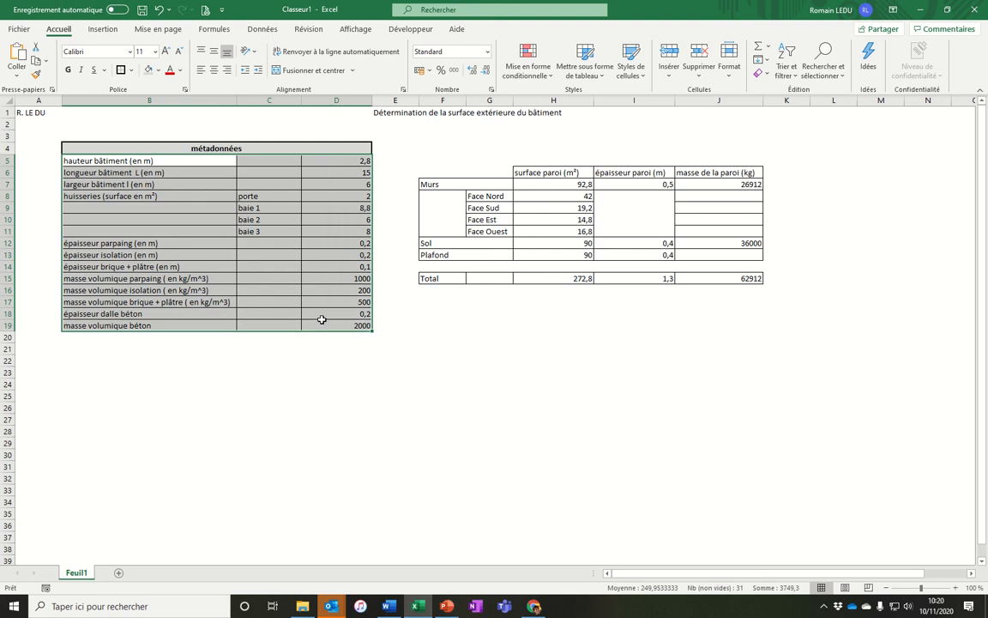
pyautogui.click(121, 72)
# Merge and center the title across B1:J1 with a thick border, font size 16 and bold.
pyautogui.click(441, 419)
pyautogui.click(446, 111)
pyautogui.click(398, 113)
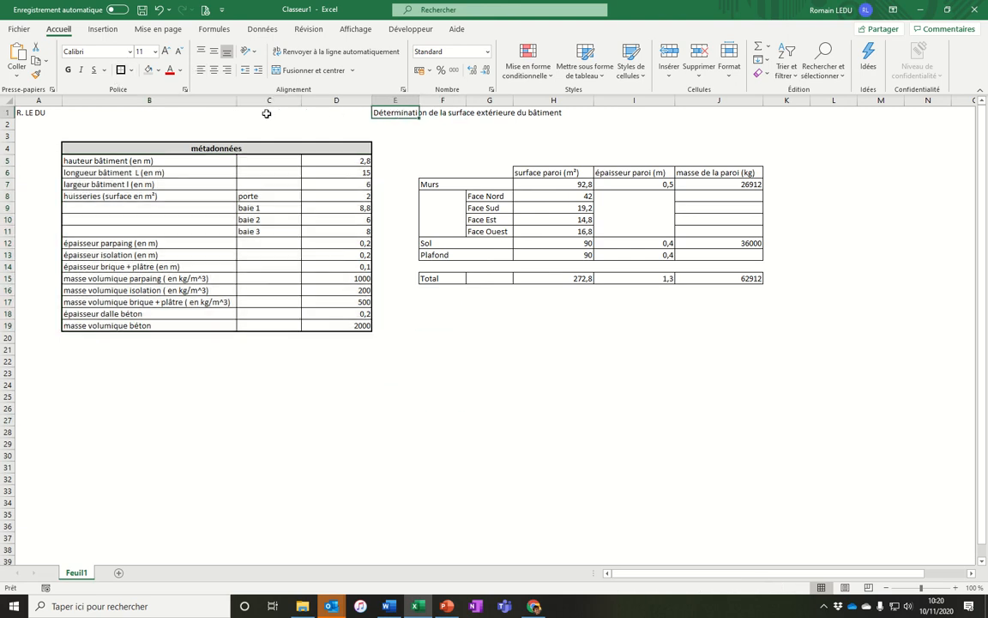
pyautogui.moveTo(92, 114); pyautogui.dragTo(730, 113)
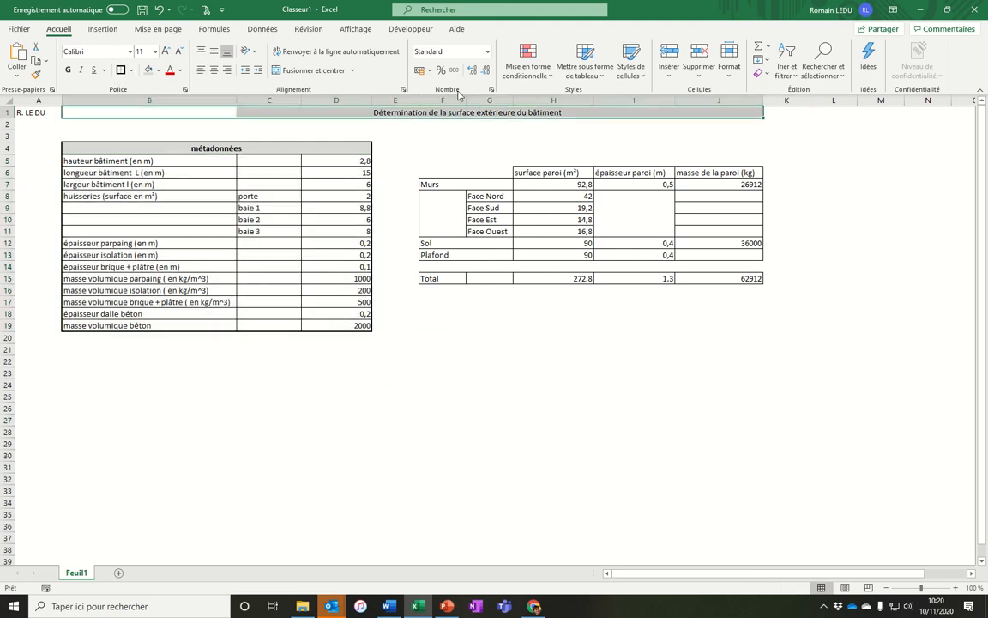
pyautogui.click(122, 72)
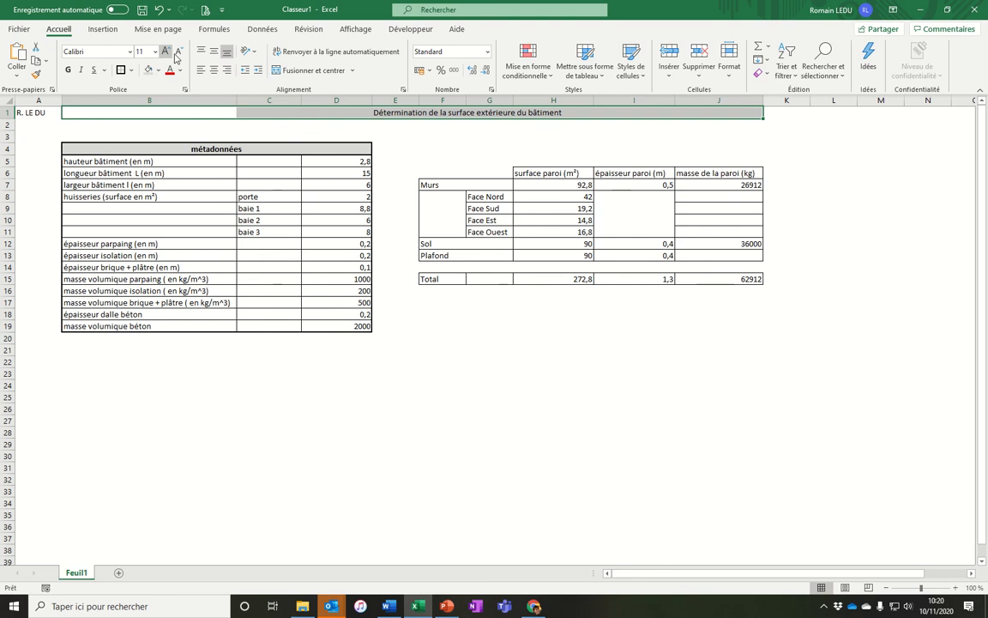
pyautogui.click(289, 76)
pyautogui.click(166, 52)
pyautogui.click(166, 53)
pyautogui.click(165, 52)
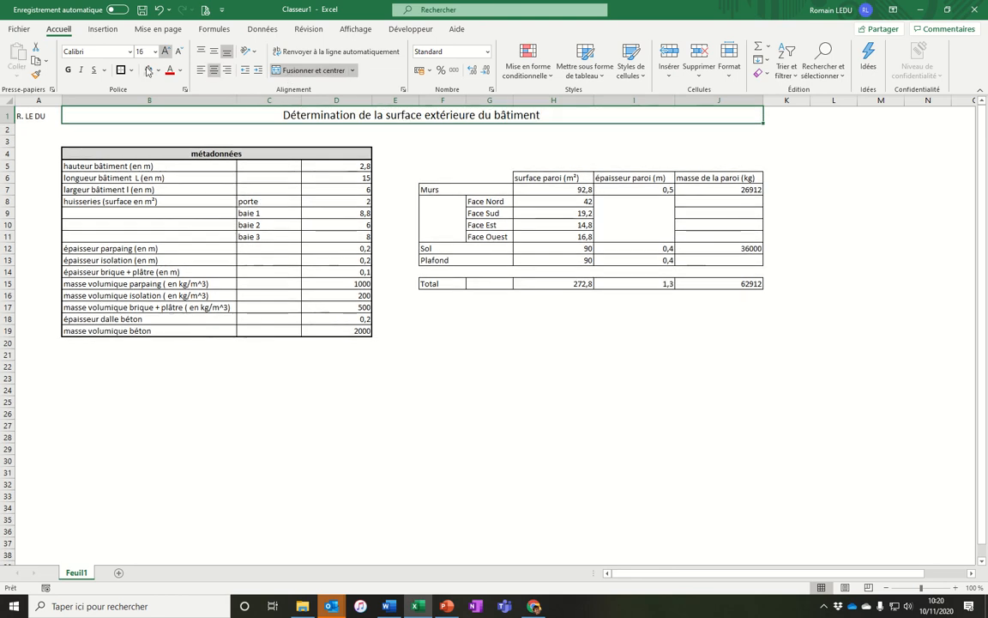
pyautogui.click(68, 72)
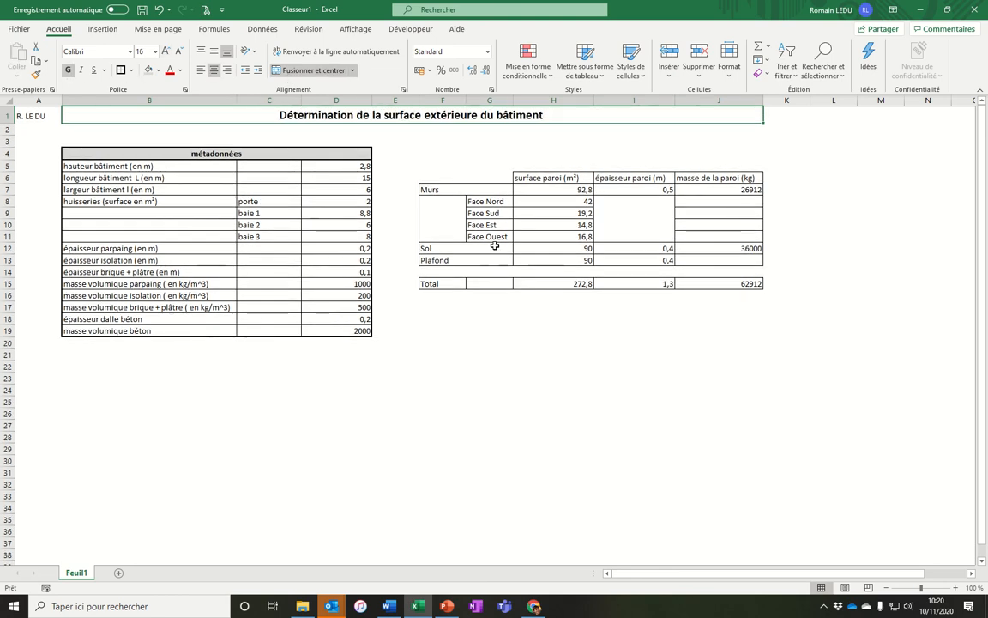
# Give the title a blue fill and white font color.
pyautogui.click(158, 70)
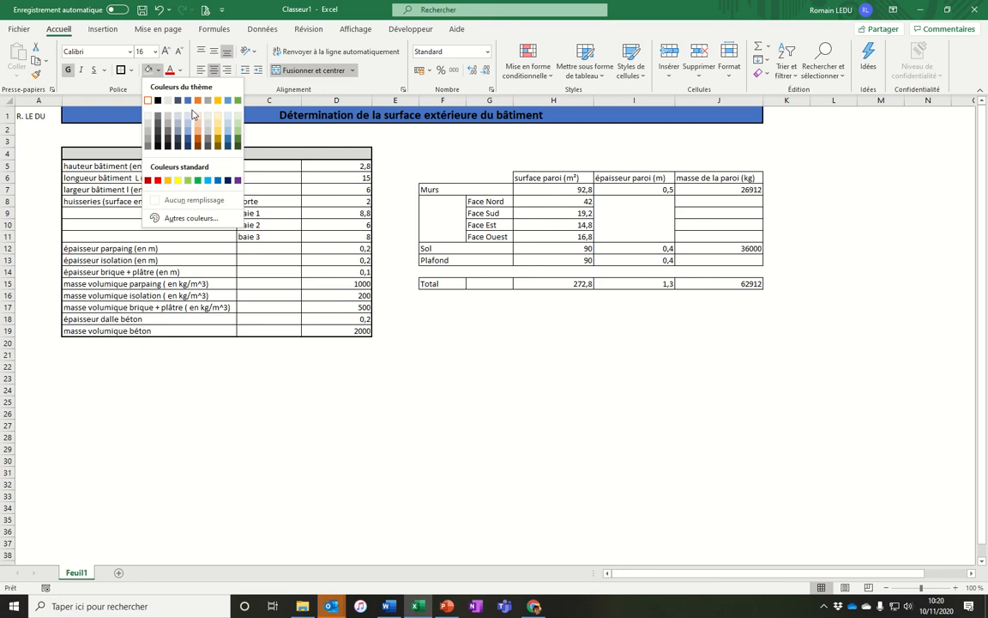
pyautogui.click(189, 101)
pyautogui.click(180, 71)
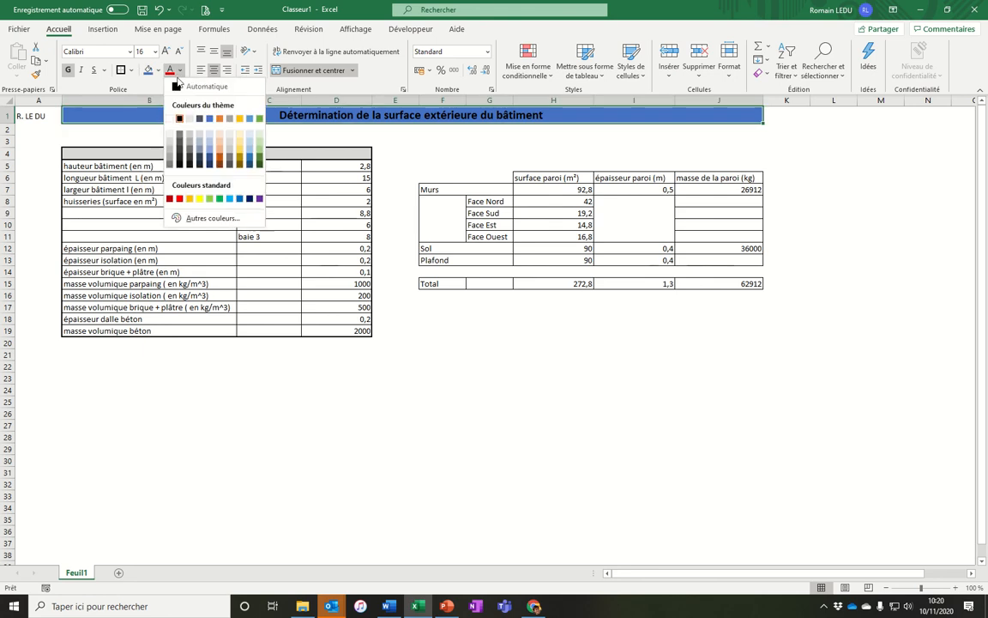
pyautogui.click(173, 120)
# Italicize the author's initials in A1.
pyautogui.click(438, 271)
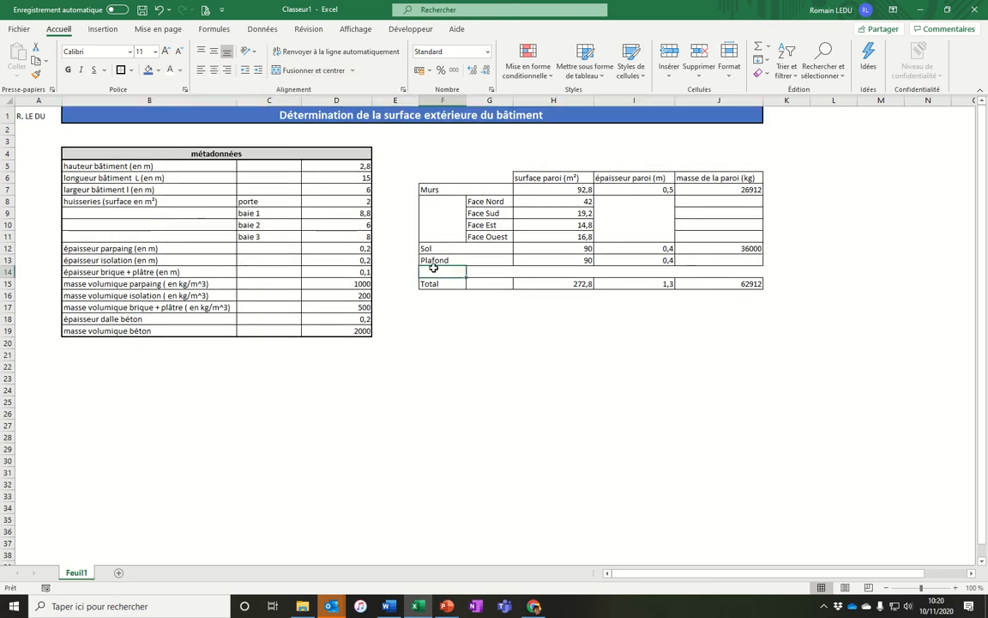
pyautogui.click(39, 118)
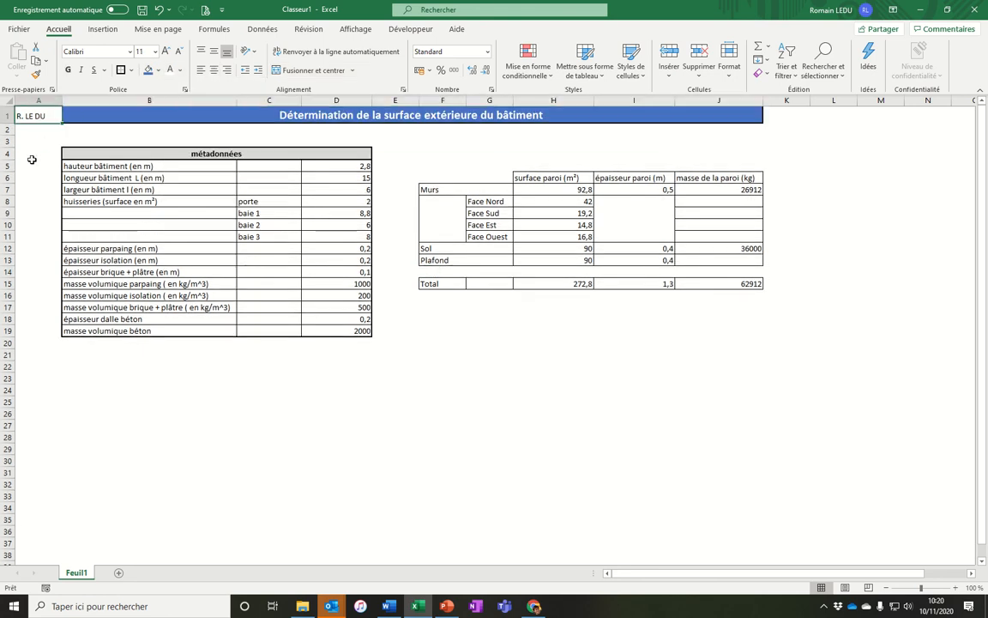
pyautogui.hotkey('ctrl', 'i')
# Merge the blank cells B9:B11 beside the window entries.
pyautogui.click(337, 213)
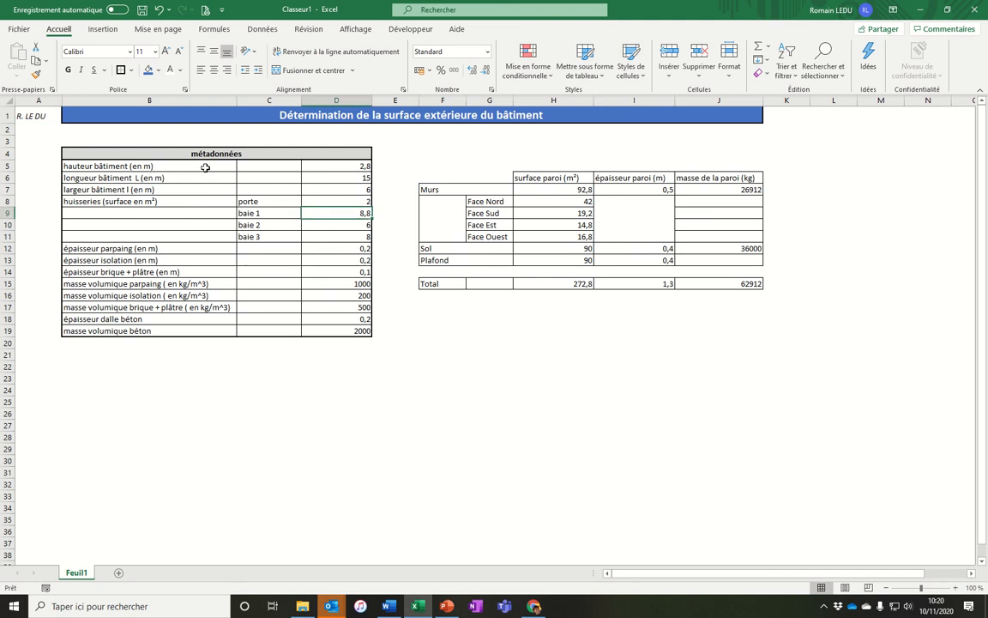
pyautogui.moveTo(137, 214); pyautogui.dragTo(137, 237)
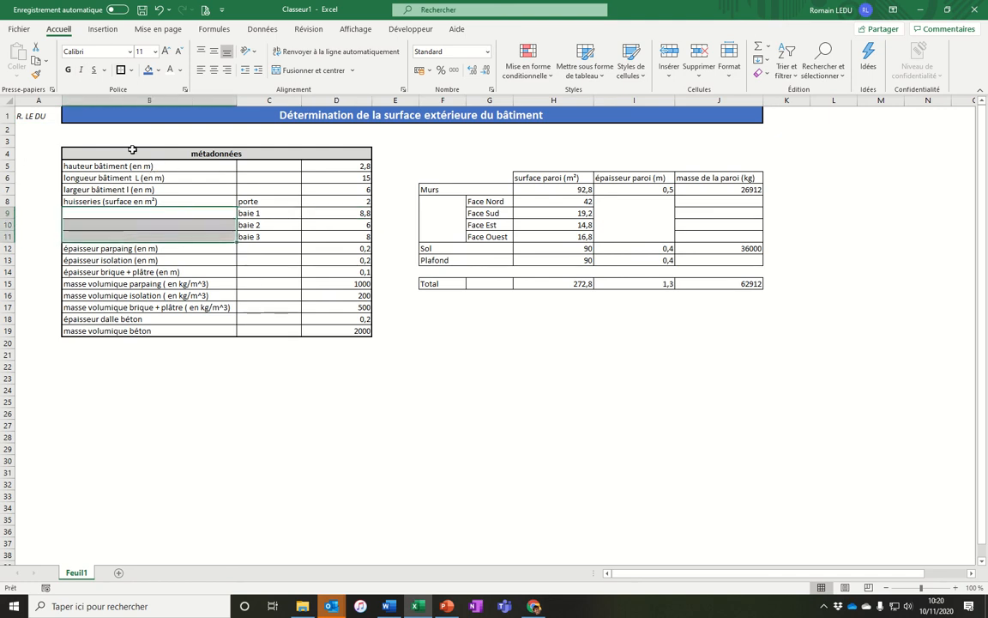
pyautogui.click(159, 71)
pyautogui.click(148, 113)
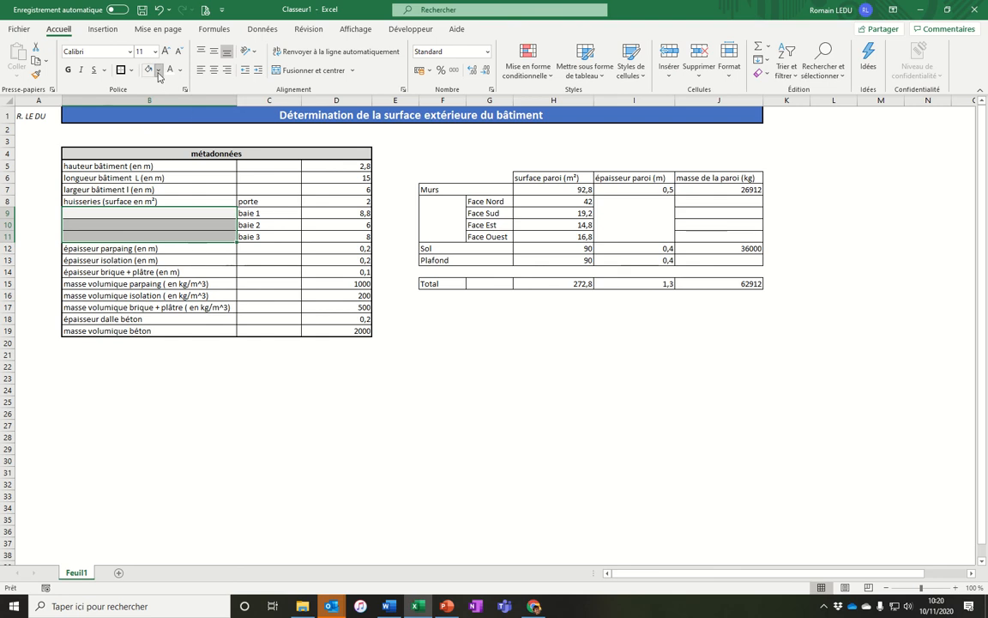
pyautogui.click(159, 72)
pyautogui.click(148, 102)
pyautogui.click(227, 272)
pyautogui.moveTo(203, 214); pyautogui.dragTo(207, 235)
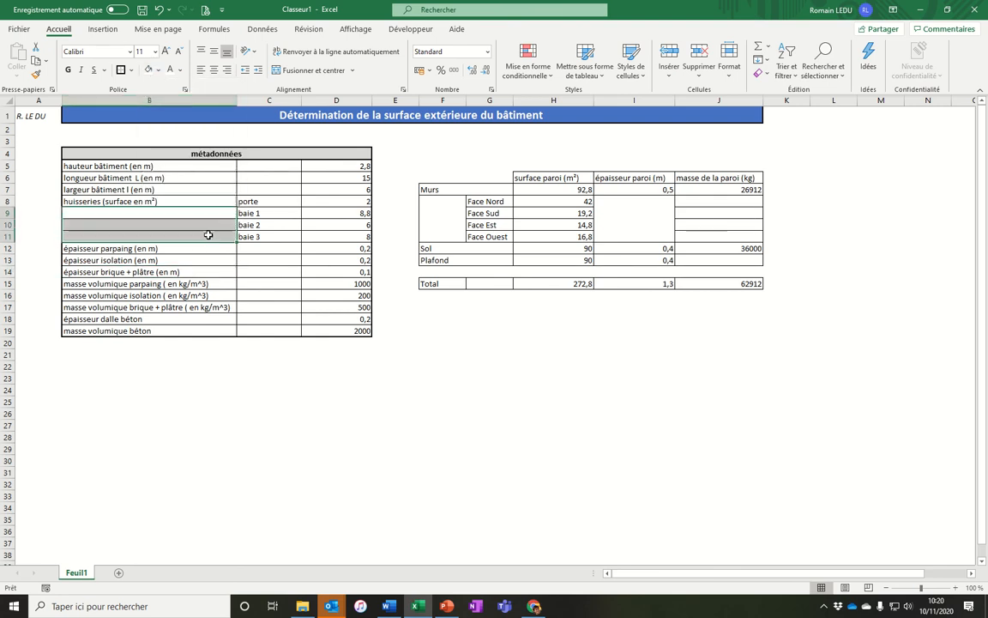
pyautogui.click(300, 70)
# Insert a new row above row 9 in the metadata table.
pyautogui.click(277, 263)
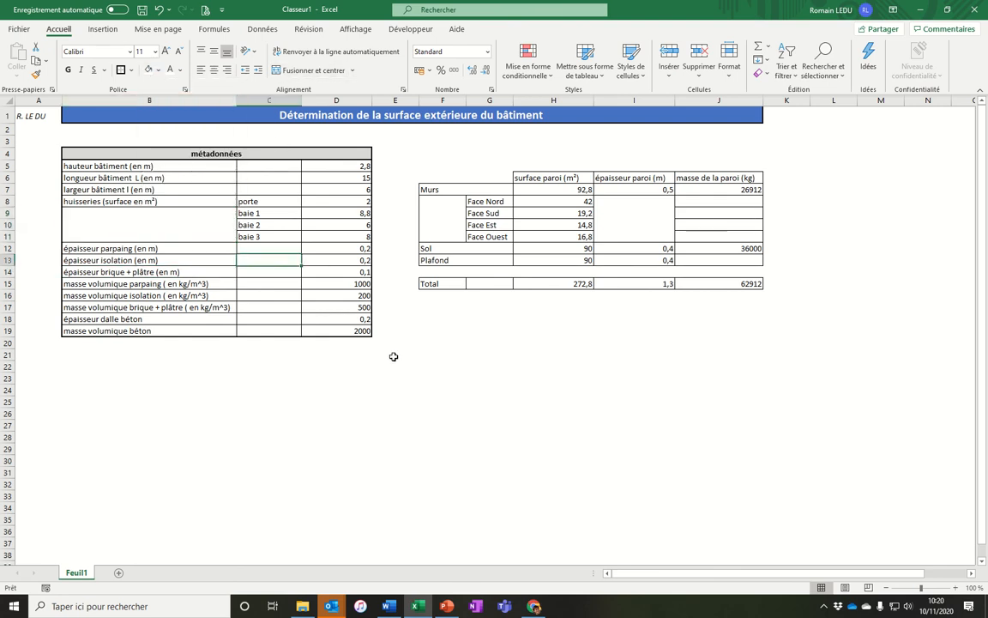
pyautogui.moveTo(269, 203); pyautogui.dragTo(343, 227)
pyautogui.rightClick(5, 213)
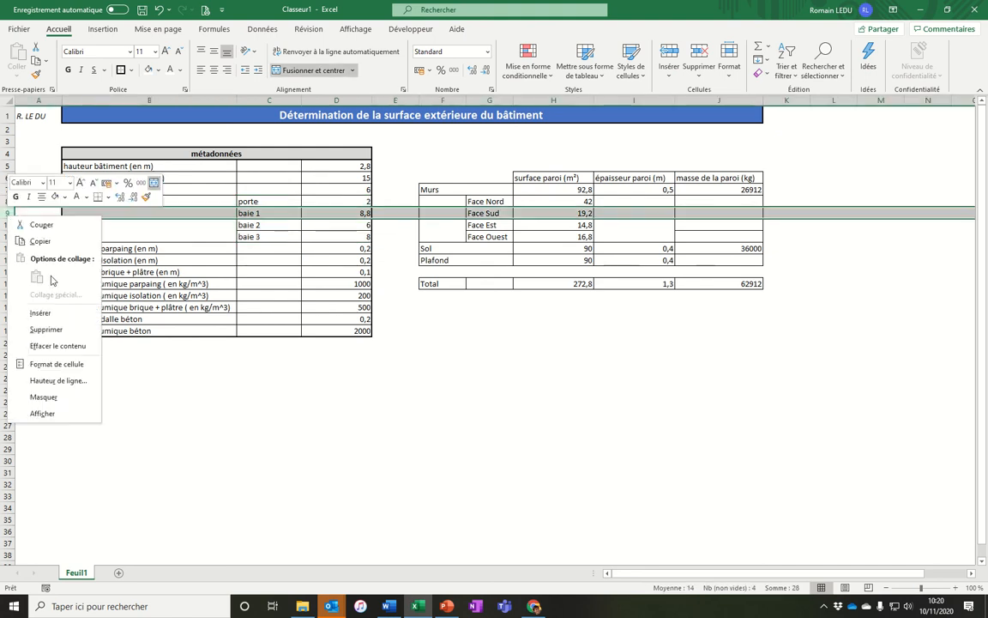
pyautogui.click(40, 312)
# Move the porte entry and its value 2 down into the new row 9.
pyautogui.click(317, 201)
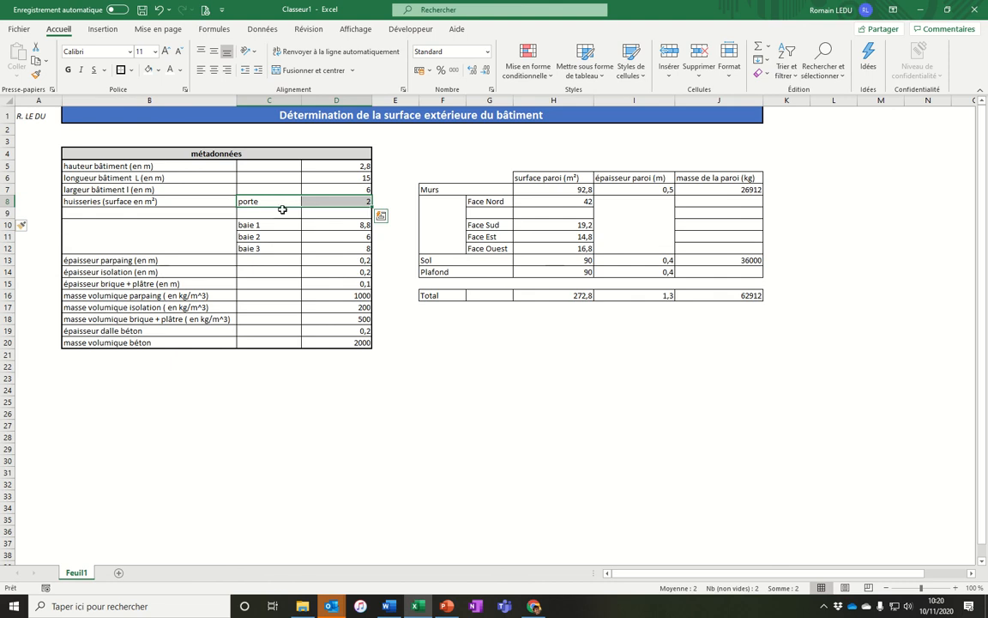
pyautogui.hotkey('ctrl', 'c')
pyautogui.click(282, 211)
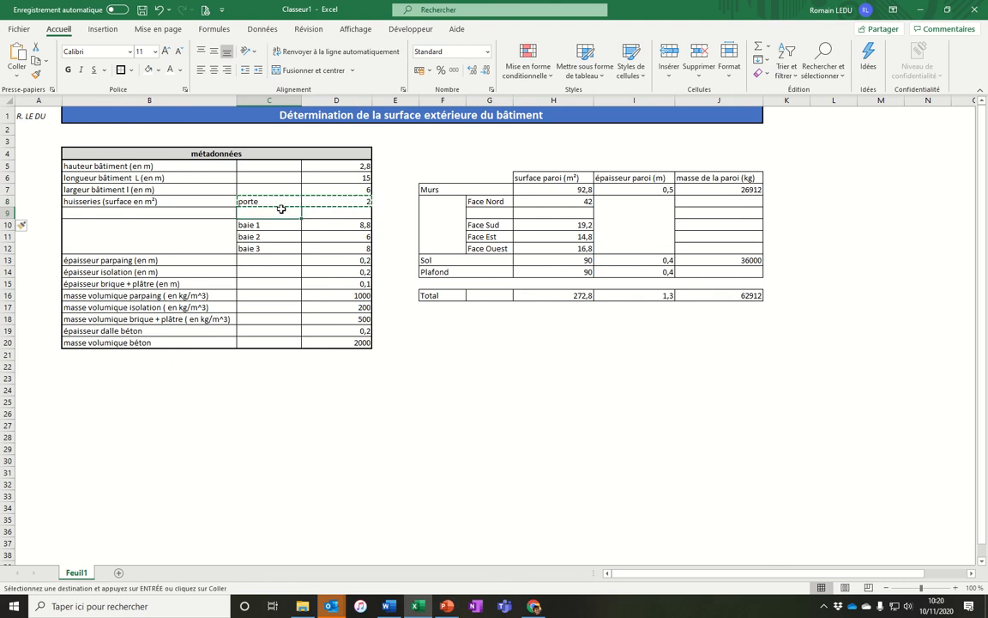
pyautogui.doubleClick(283, 210)
pyautogui.write('²')
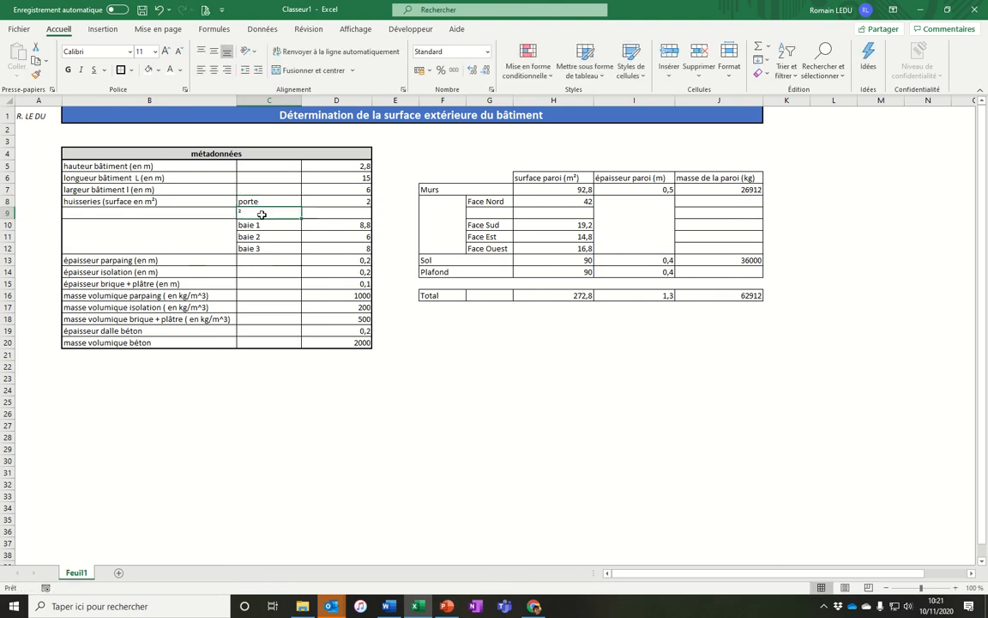
pyautogui.moveTo(271, 199); pyautogui.dragTo(326, 219)
# Merge cells B9:B12 beside the door and window entries.
pyautogui.moveTo(182, 212); pyautogui.dragTo(184, 249)
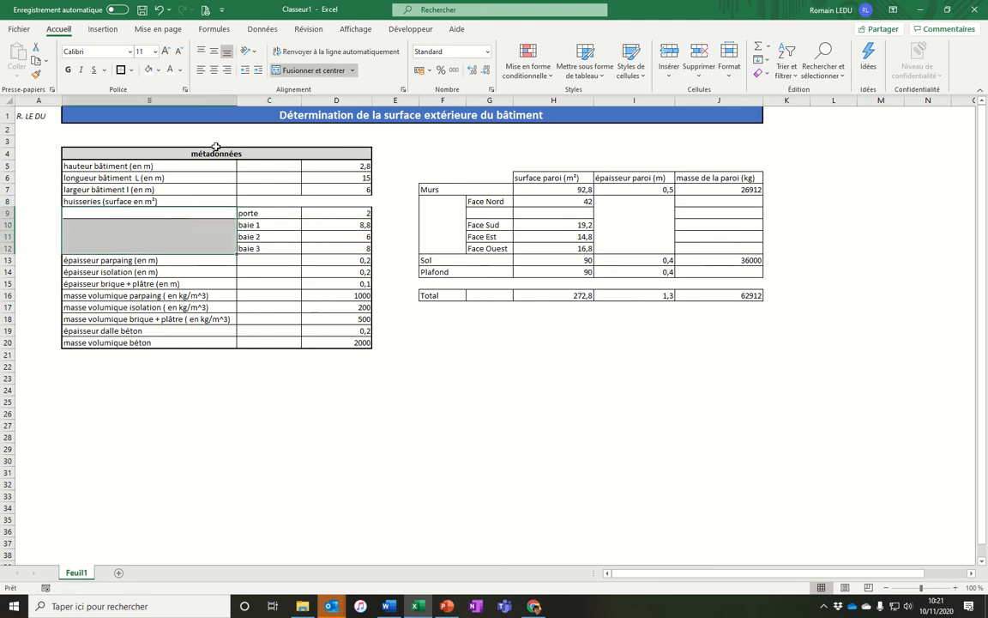
pyautogui.click(288, 72)
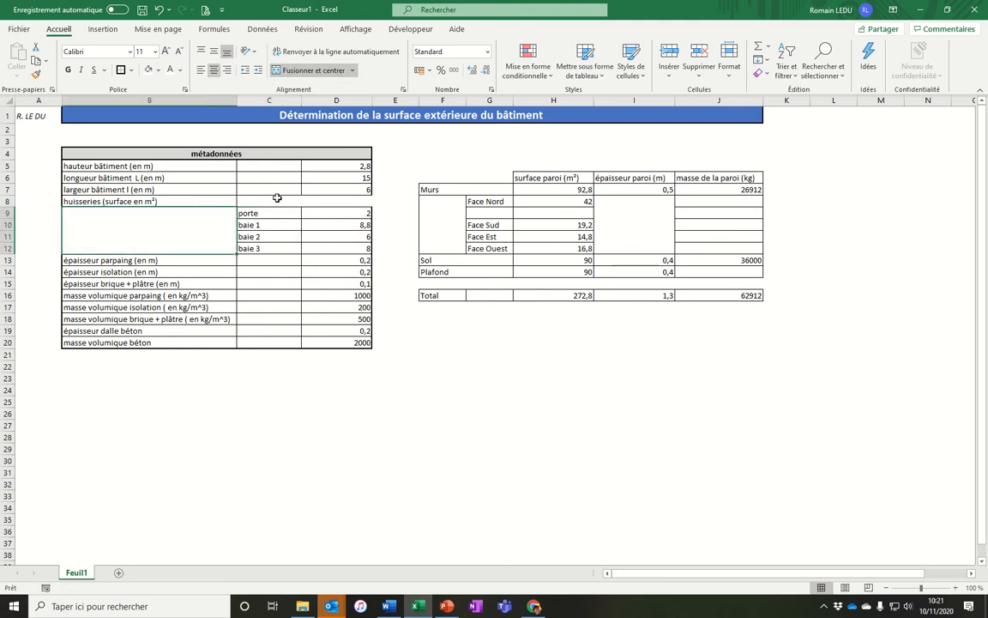
pyautogui.moveTo(273, 190)
pyautogui.mouseDown()
pyautogui.moveTo(318, 186)
pyautogui.moveTo(318, 201)
pyautogui.mouseUp()
pyautogui.click(36, 75)
pyautogui.click(337, 228)
pyautogui.click(515, 388)
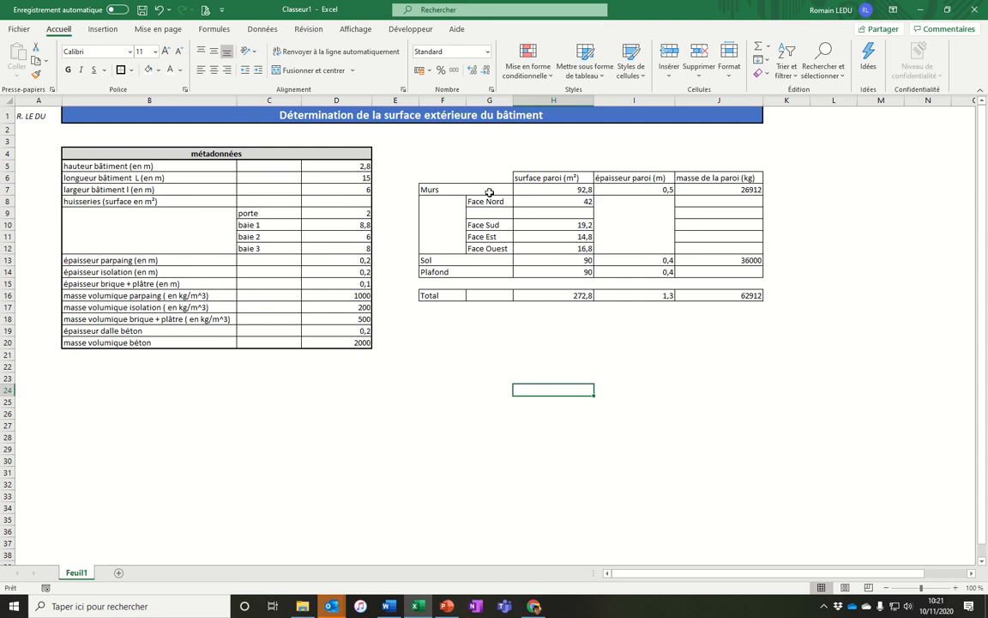
# Fill the surface column cells H6:H14 and the total H16 with a light orange shading.
pyautogui.moveTo(455, 200); pyautogui.dragTo(470, 239)
pyautogui.moveTo(541, 189); pyautogui.dragTo(551, 274)
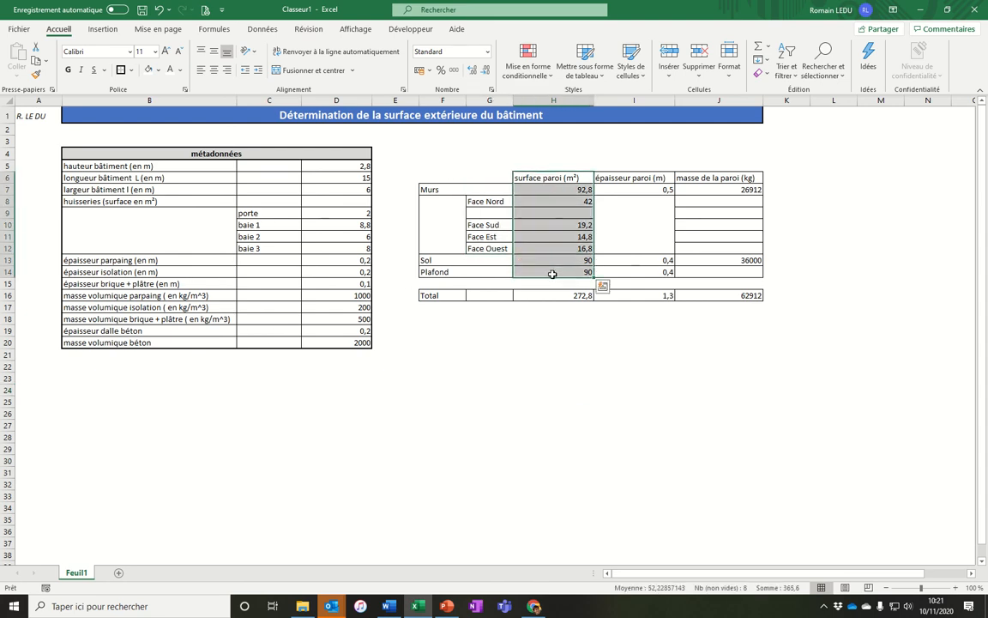
pyautogui.keyDown('ctrl'); pyautogui.click(554, 295); pyautogui.keyUp('ctrl')
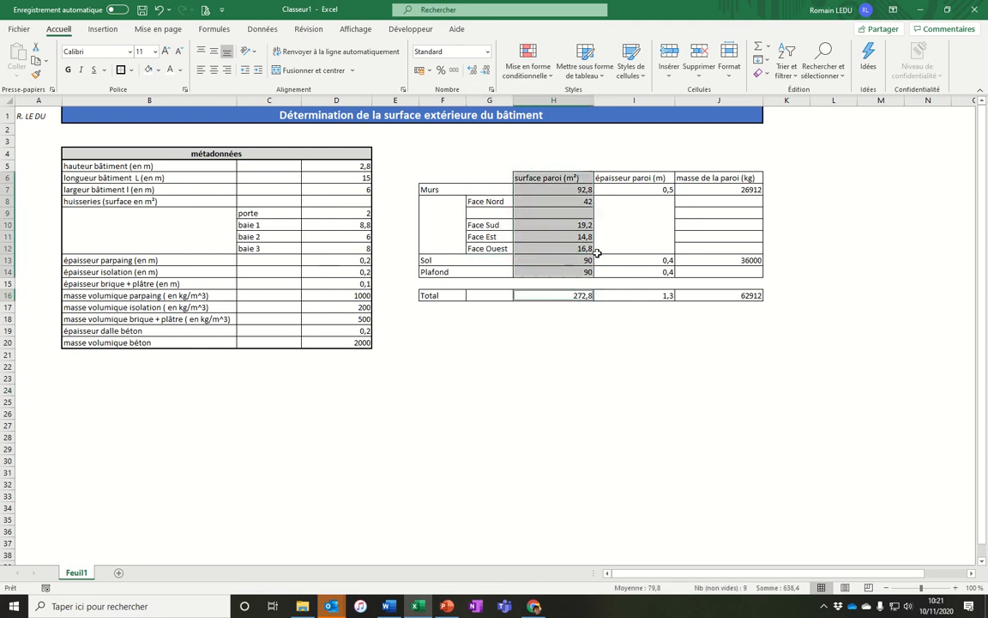
pyautogui.click(158, 70)
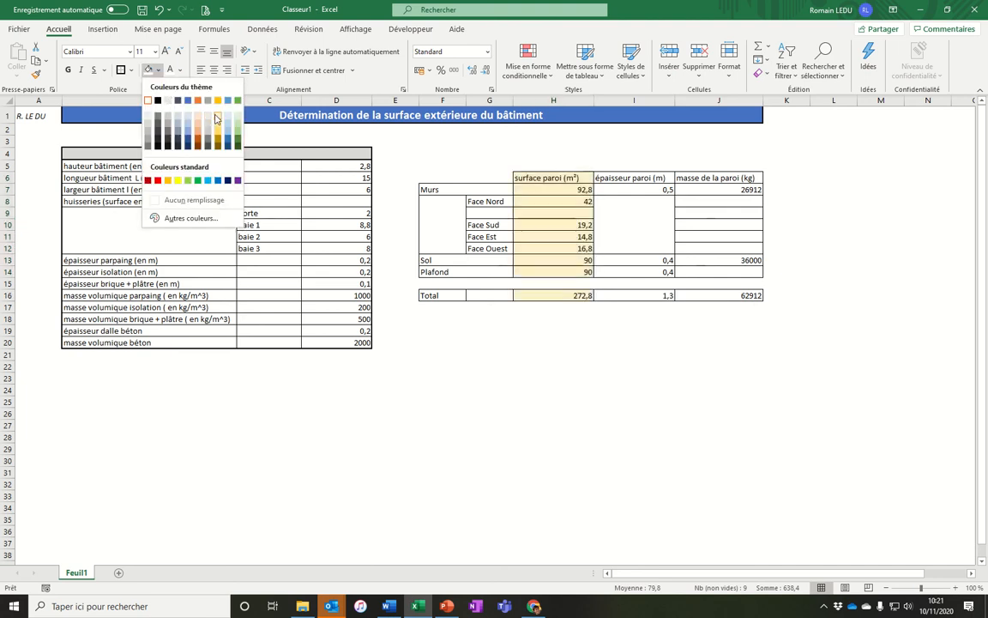
pyautogui.click(197, 110)
# Fill the thickness column cells I6:I14 and the total I16 with a light green shading.
pyautogui.moveTo(619, 178); pyautogui.dragTo(633, 271)
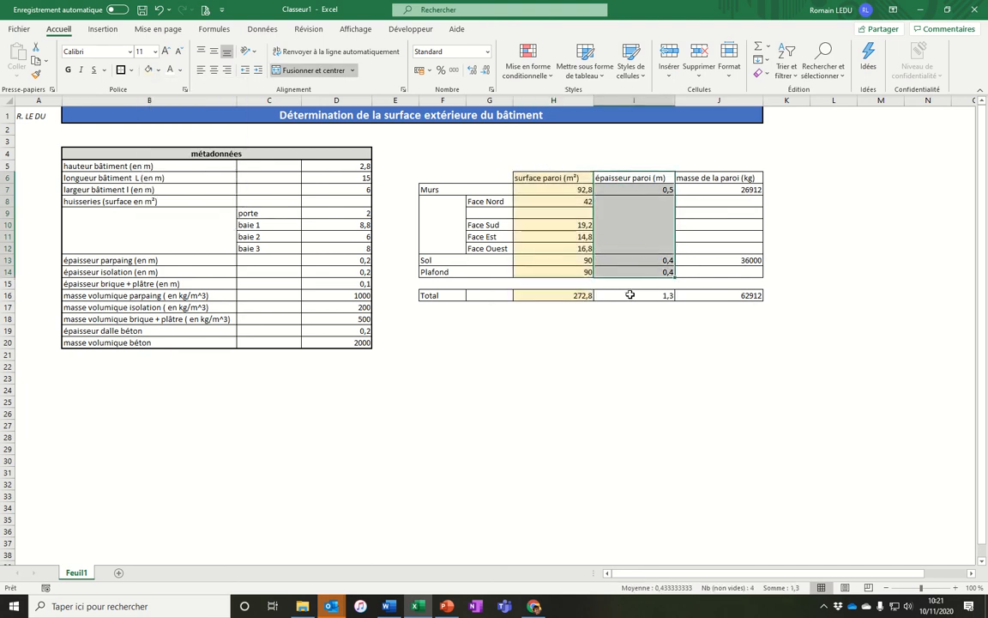
pyautogui.keyDown('ctrl'); pyautogui.click(632, 296); pyautogui.keyUp('ctrl')
pyautogui.click(159, 71)
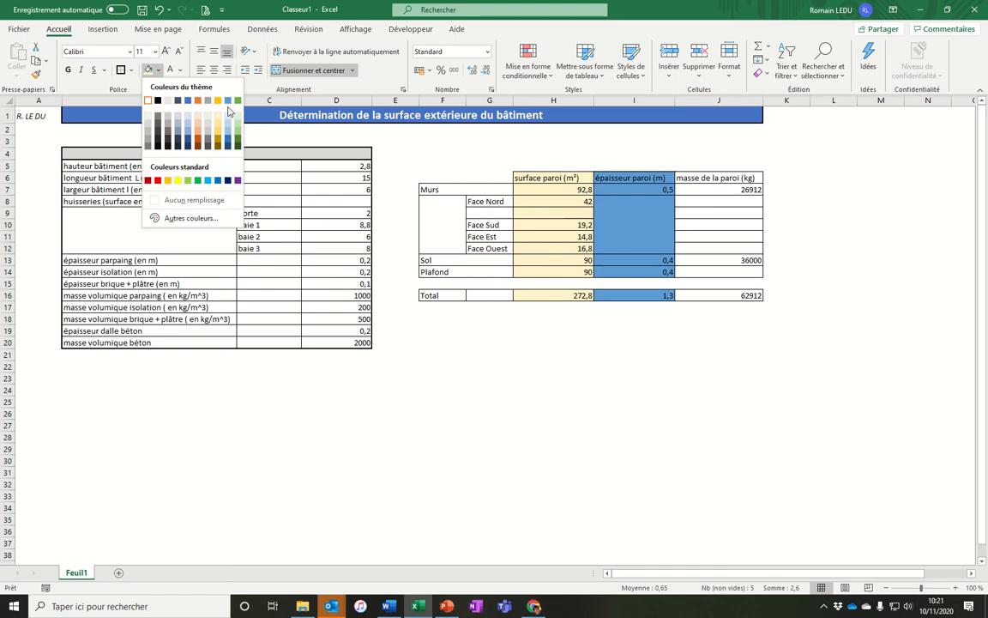
pyautogui.click(236, 114)
# Fill the mass column cells J6:J14 and the total J16 with a light blue-grey shading.
pyautogui.moveTo(753, 181); pyautogui.dragTo(745, 272)
pyautogui.keyDown('ctrl'); pyautogui.click(741, 294); pyautogui.keyUp('ctrl')
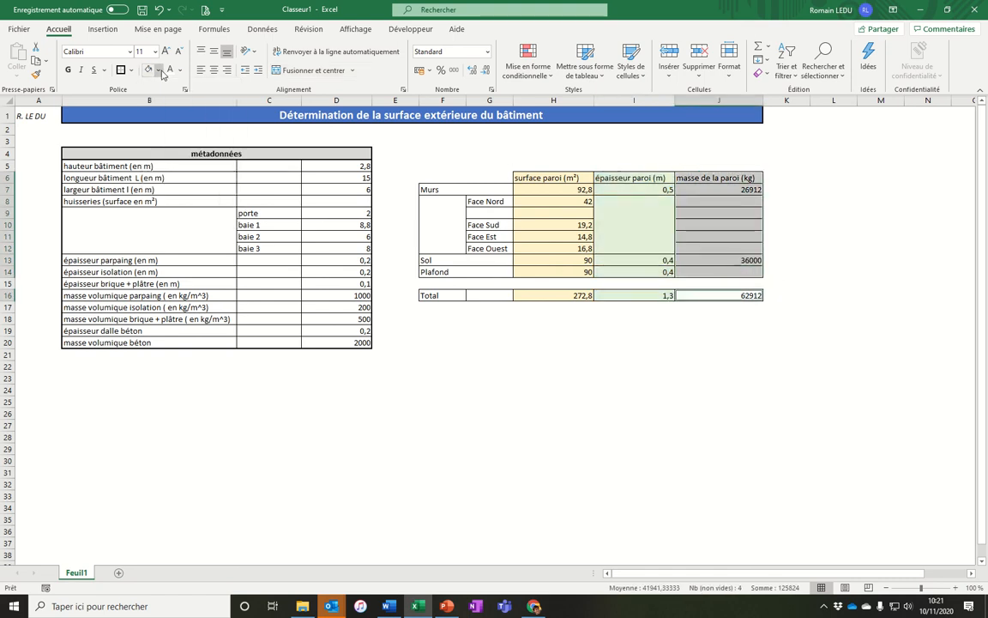
pyautogui.click(159, 72)
pyautogui.click(176, 126)
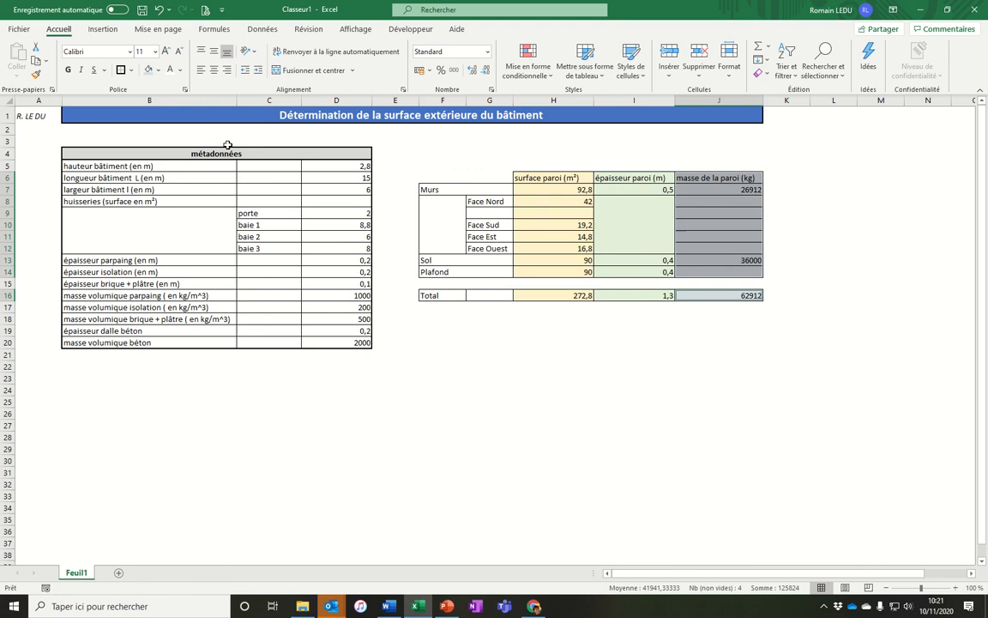
pyautogui.click(635, 343)
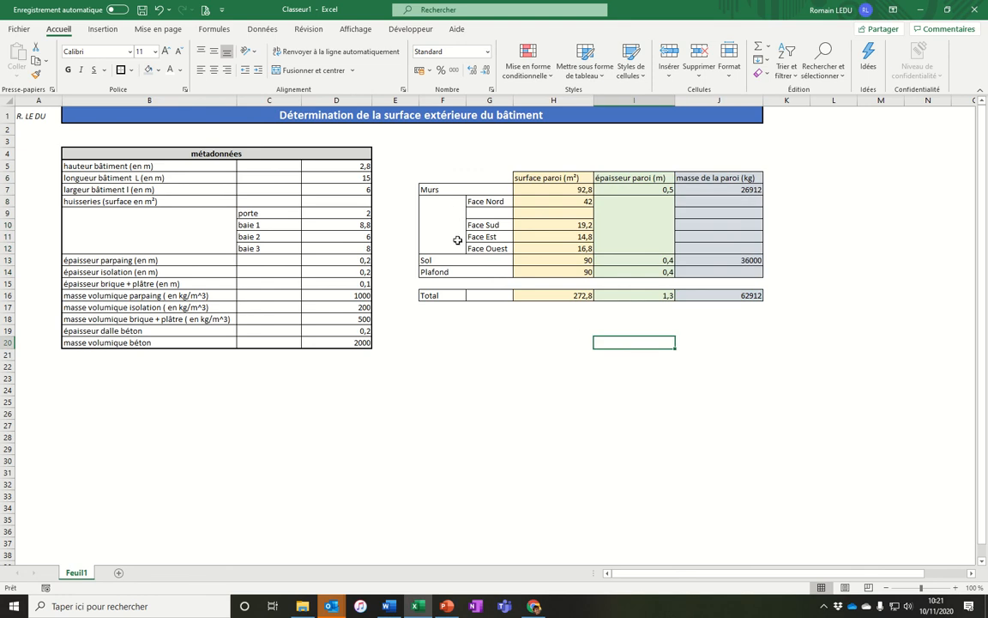
pyautogui.click(433, 342)
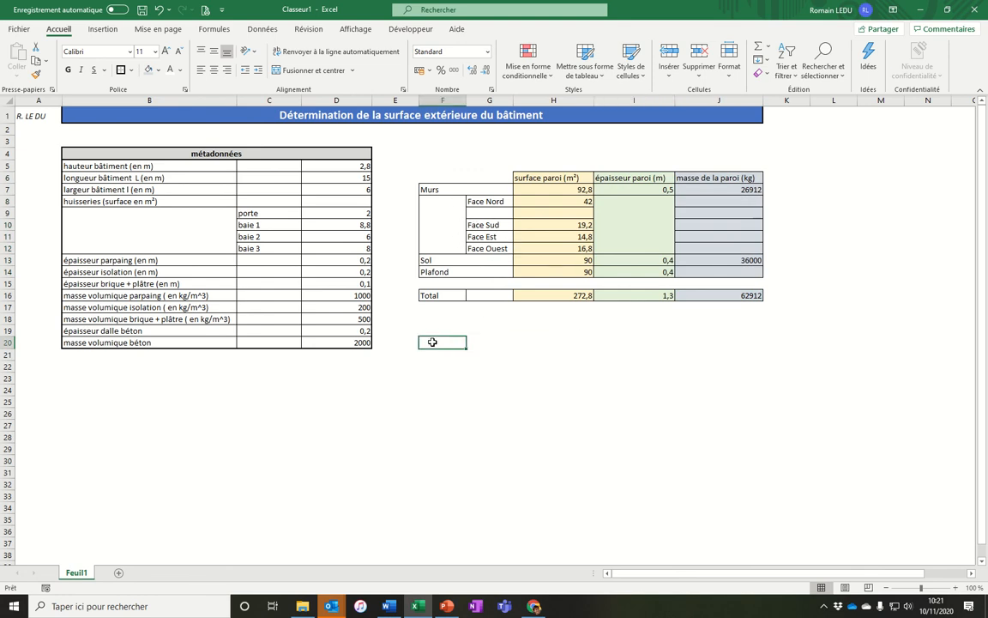